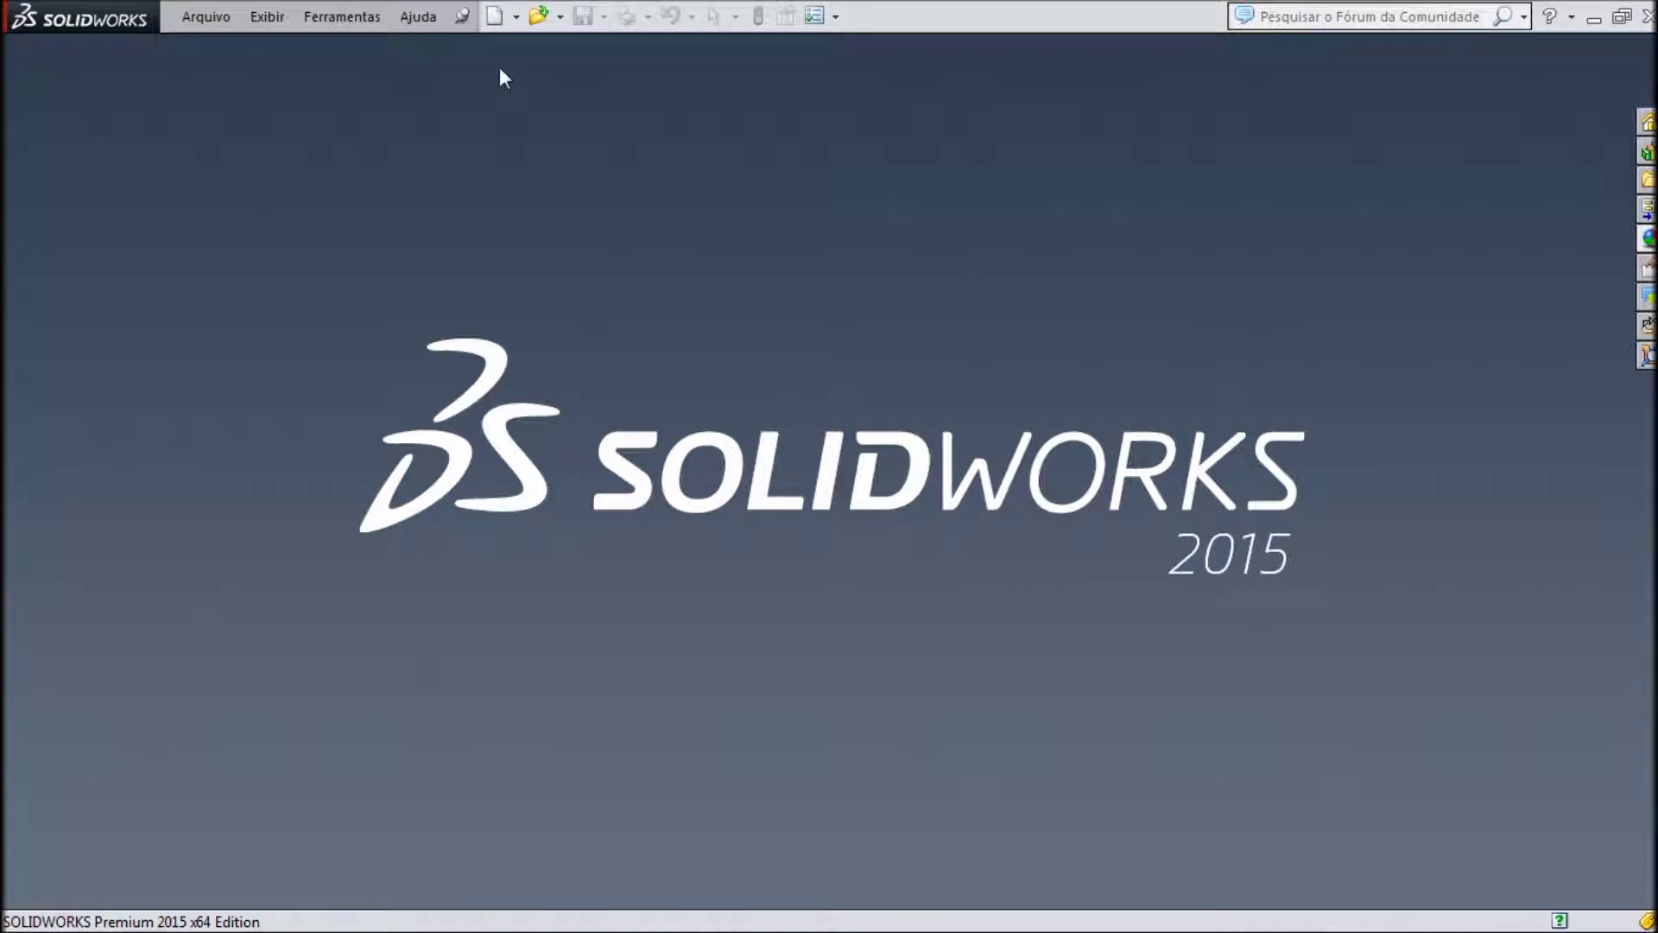
Step: Open Estrutura chapa xadres.SLDPRT from the Arquivo menu's recent documents list
click(199, 19)
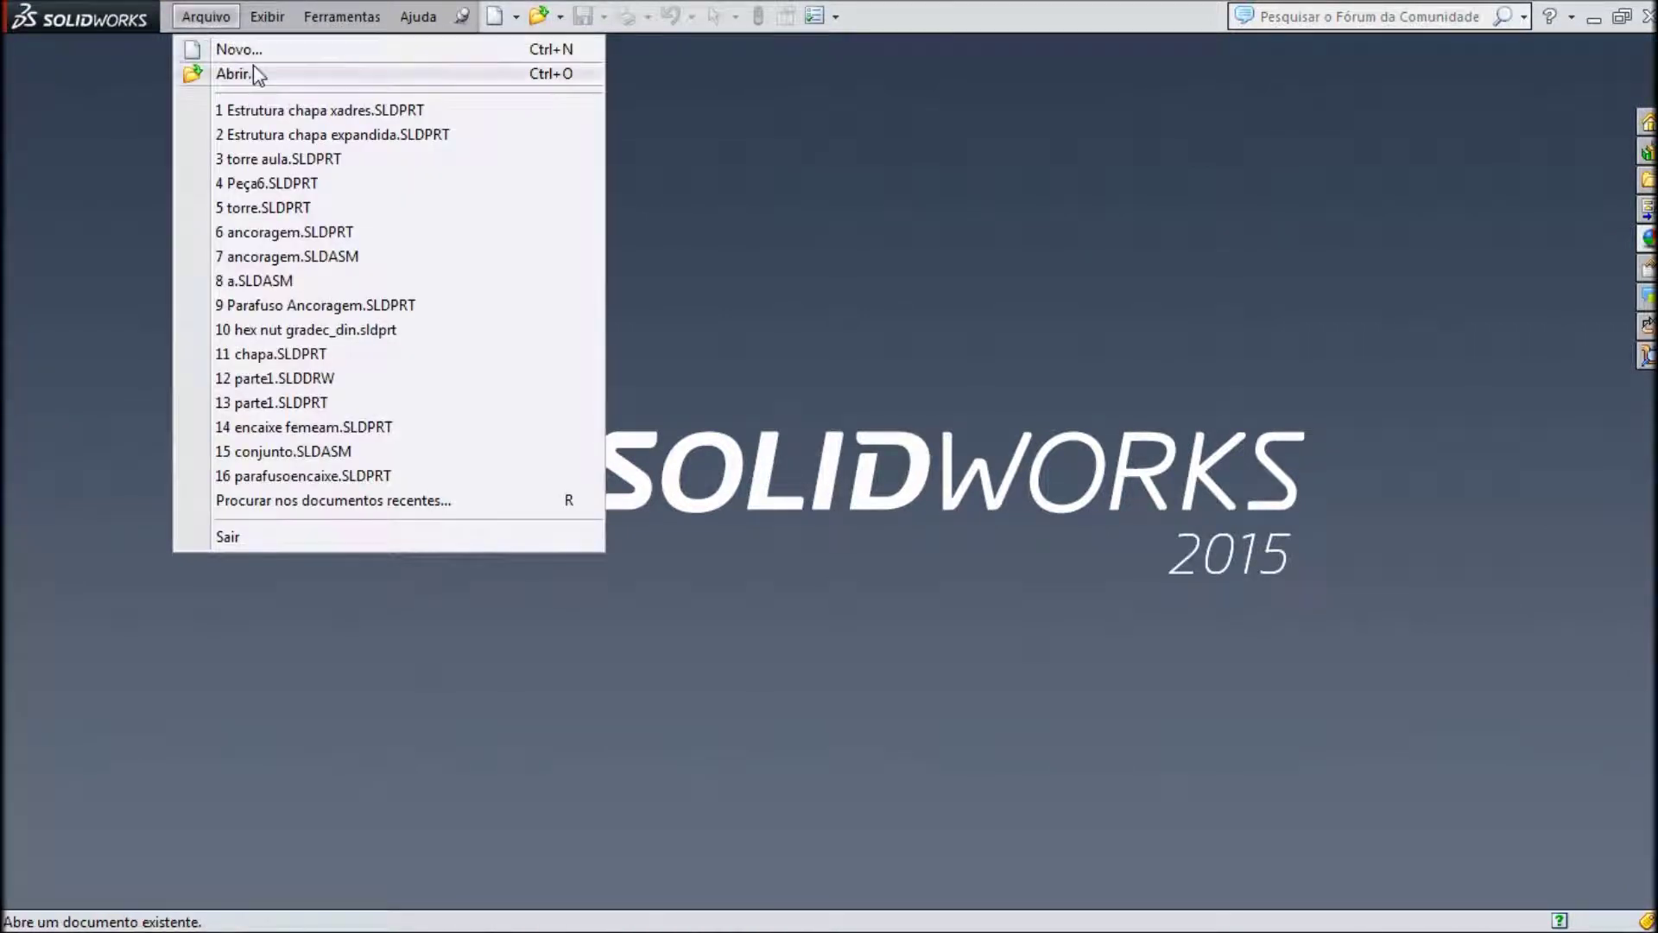
click(322, 112)
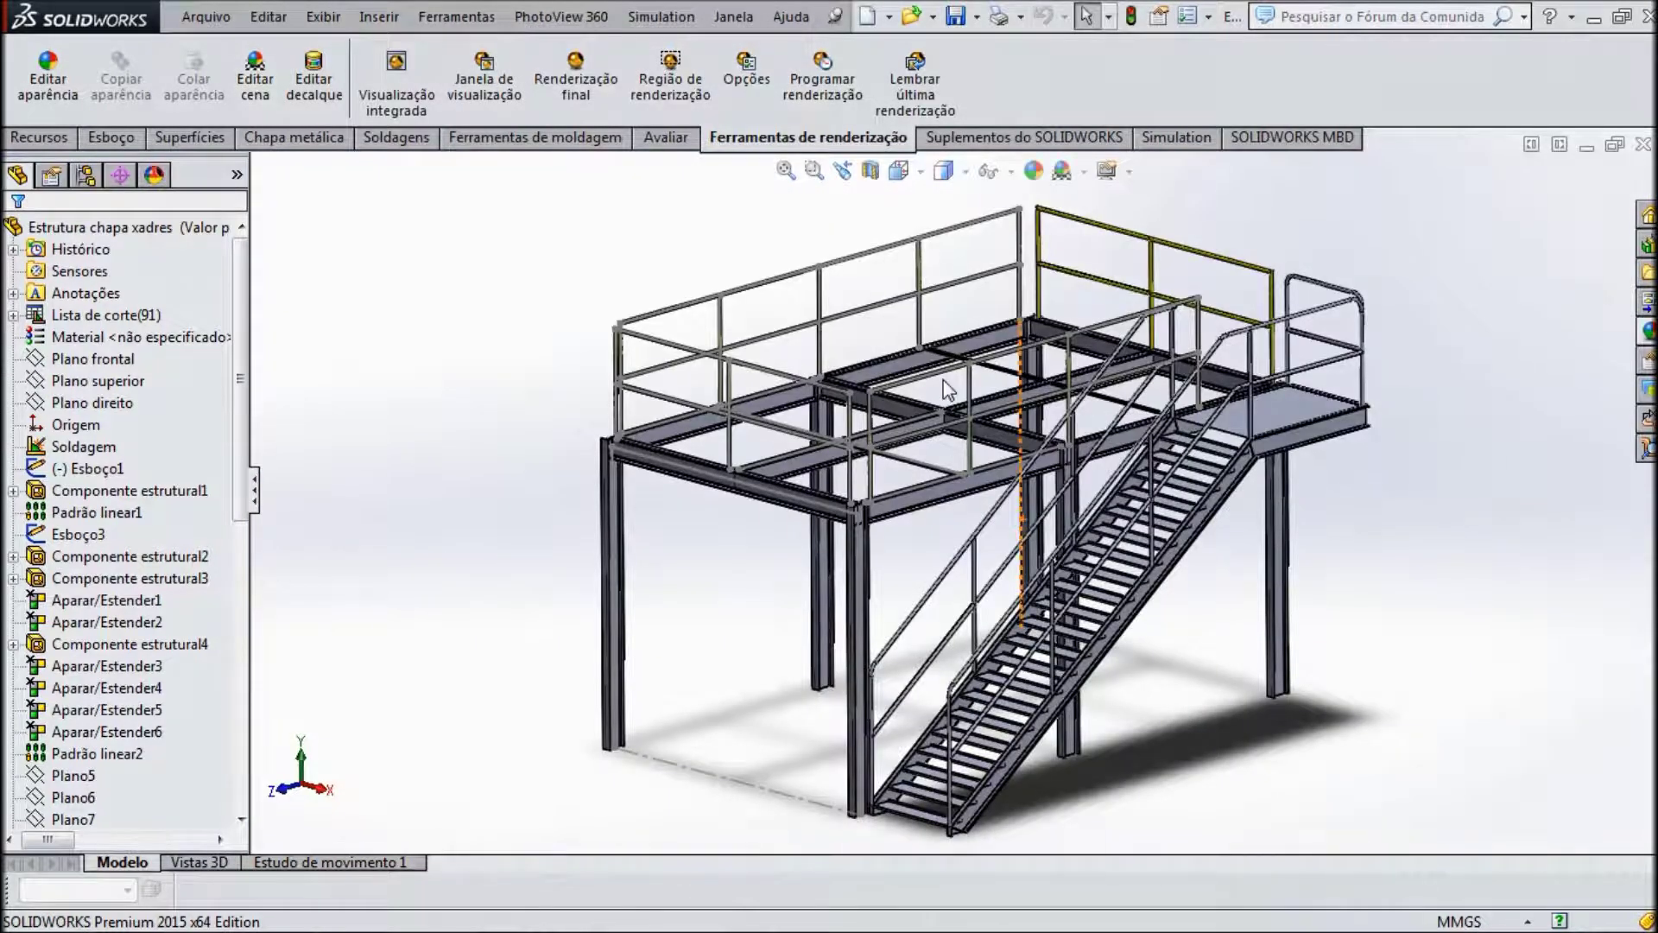
Step: Zoom and orbit the view to a corner of the platform's floor beams
scroll(946, 392, down, 1)
scroll(938, 405, down, 2)
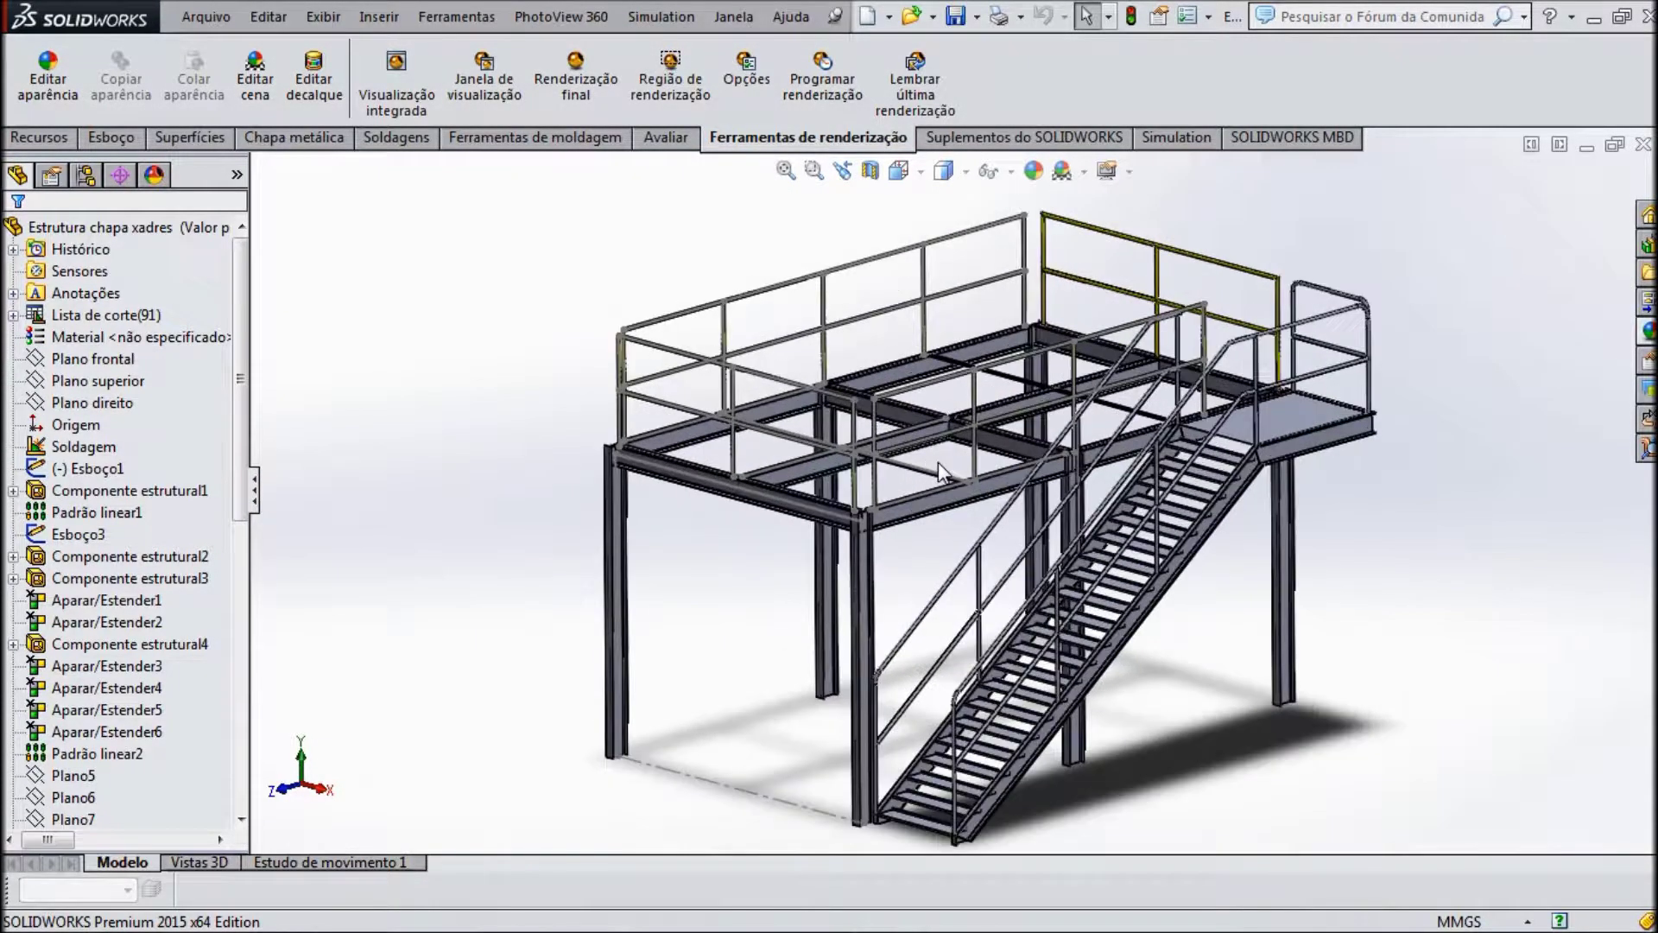
scroll(898, 432, down, 2)
middle_drag(611, 432, 677, 469)
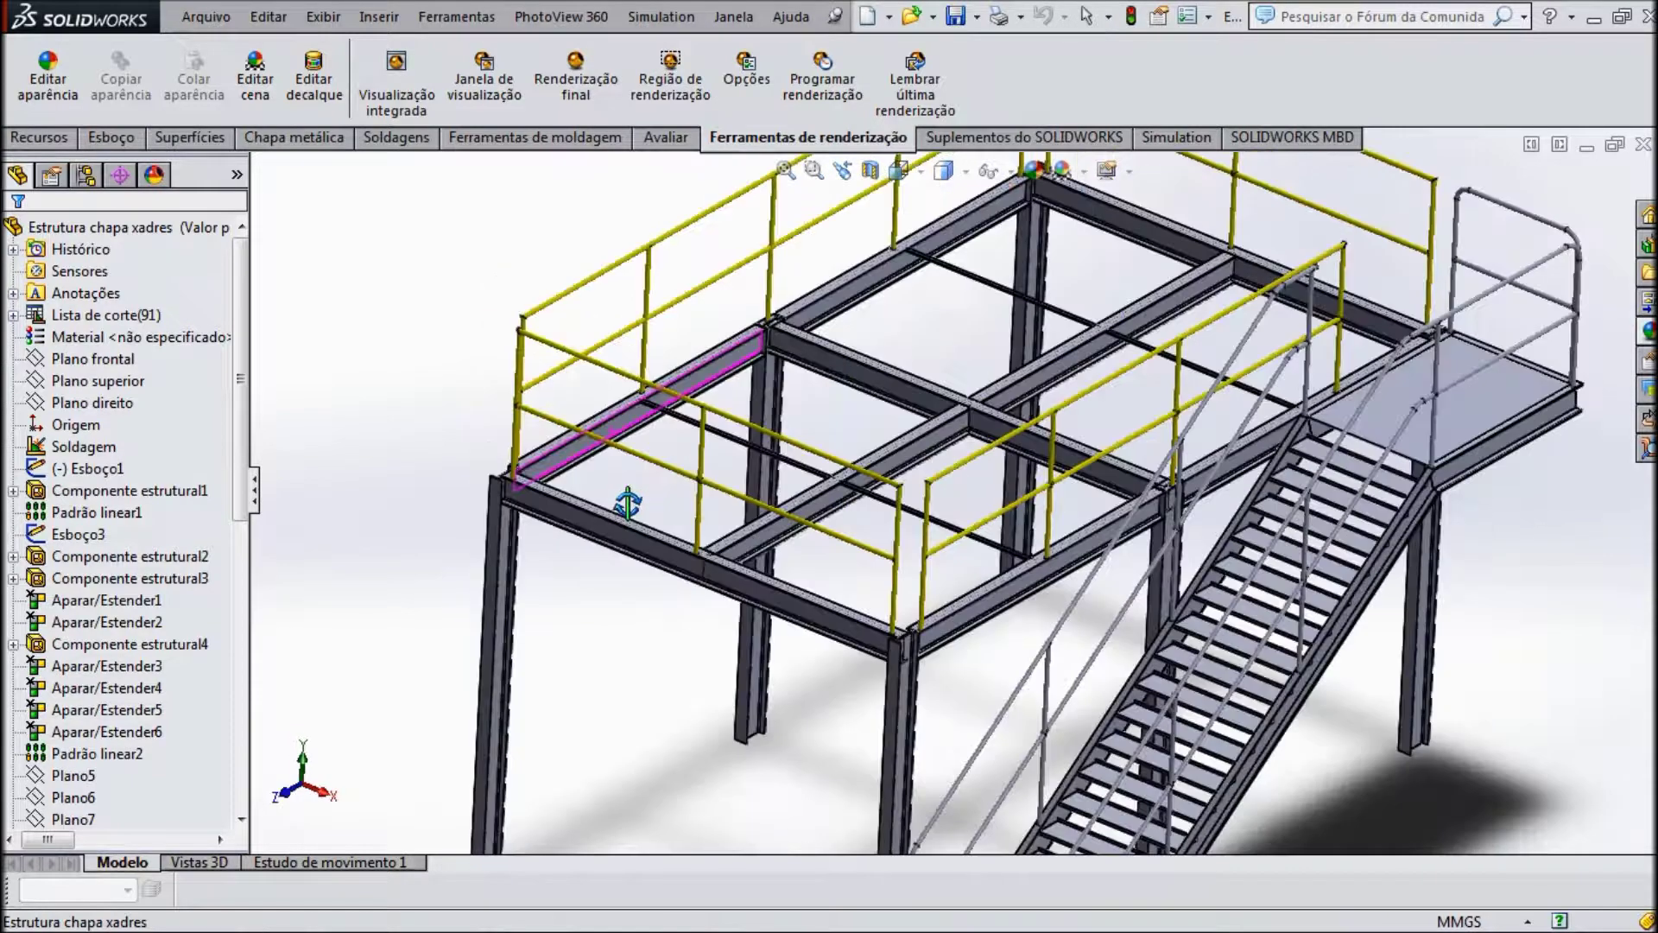
scroll(677, 469, down, 1)
scroll(665, 475, down, 1)
scroll(652, 480, down, 1)
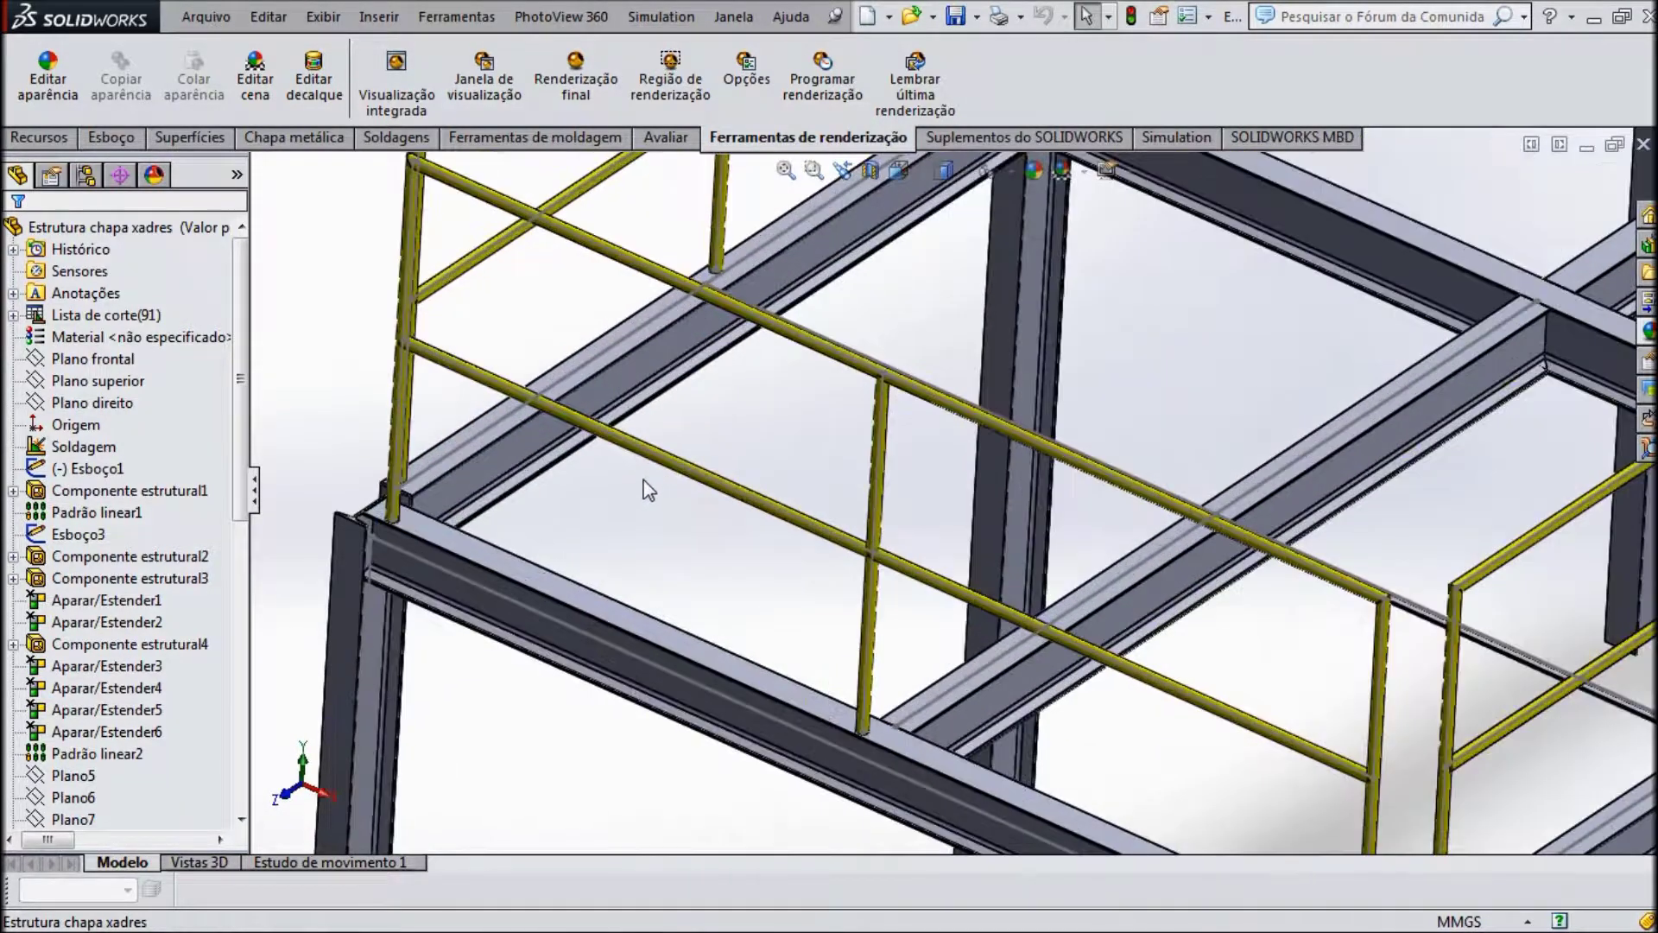
scroll(639, 477, down, 1)
scroll(633, 474, up, 2)
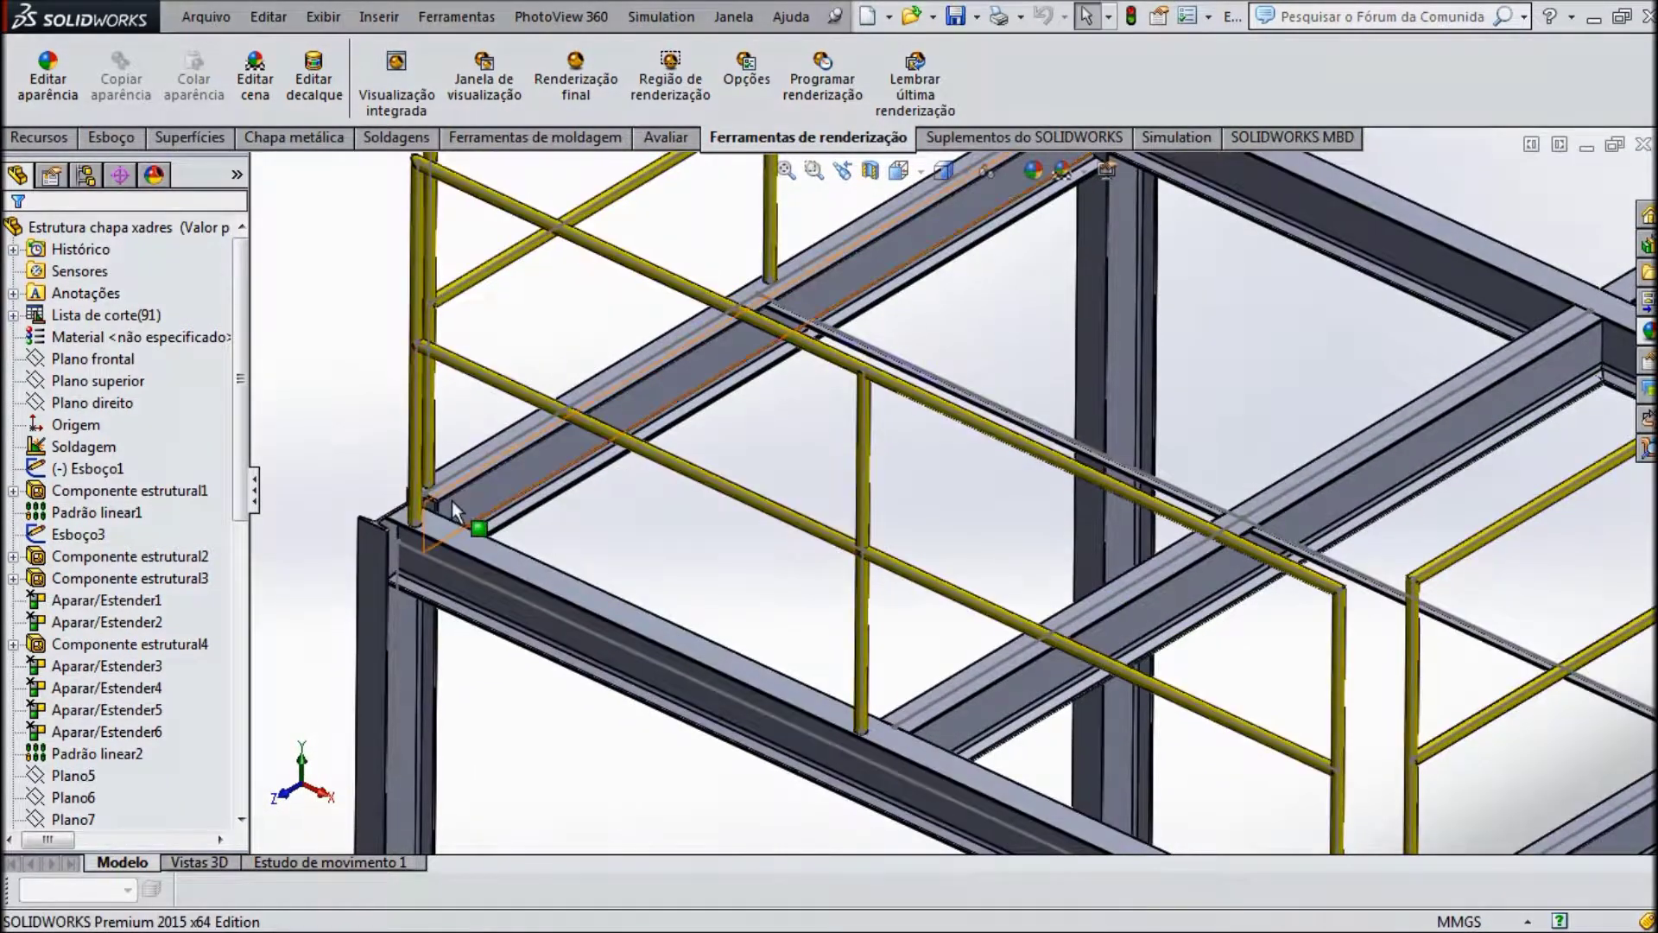
scroll(640, 522, down, 1)
scroll(660, 517, down, 1)
scroll(660, 517, down, 1)
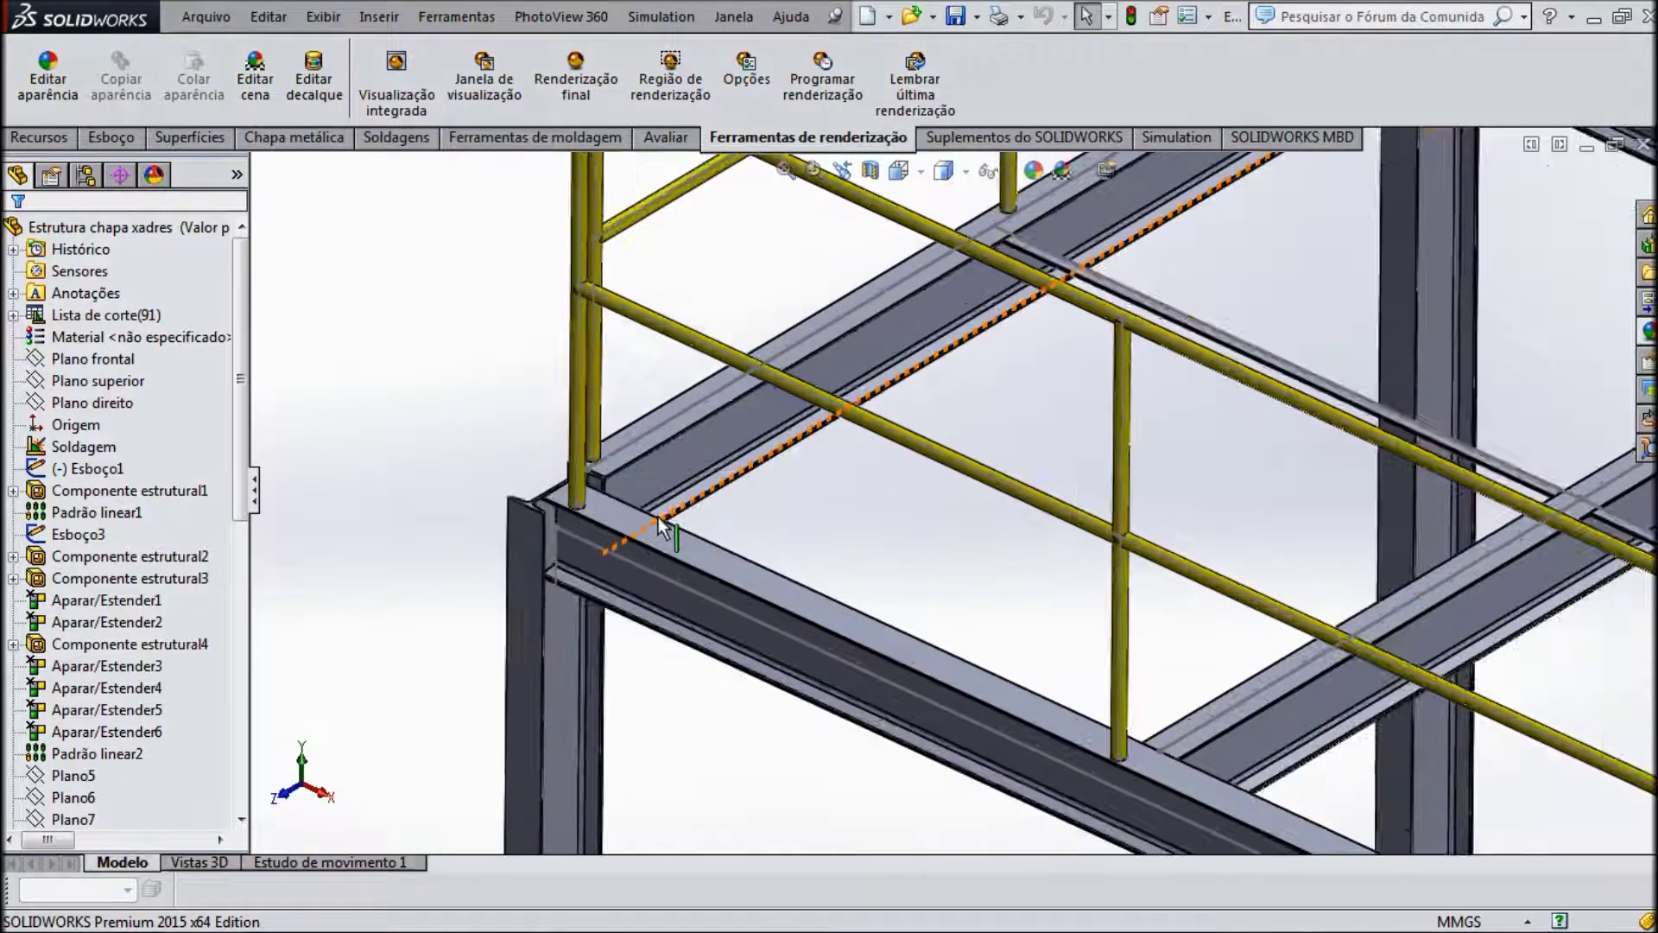
scroll(660, 516, down, 1)
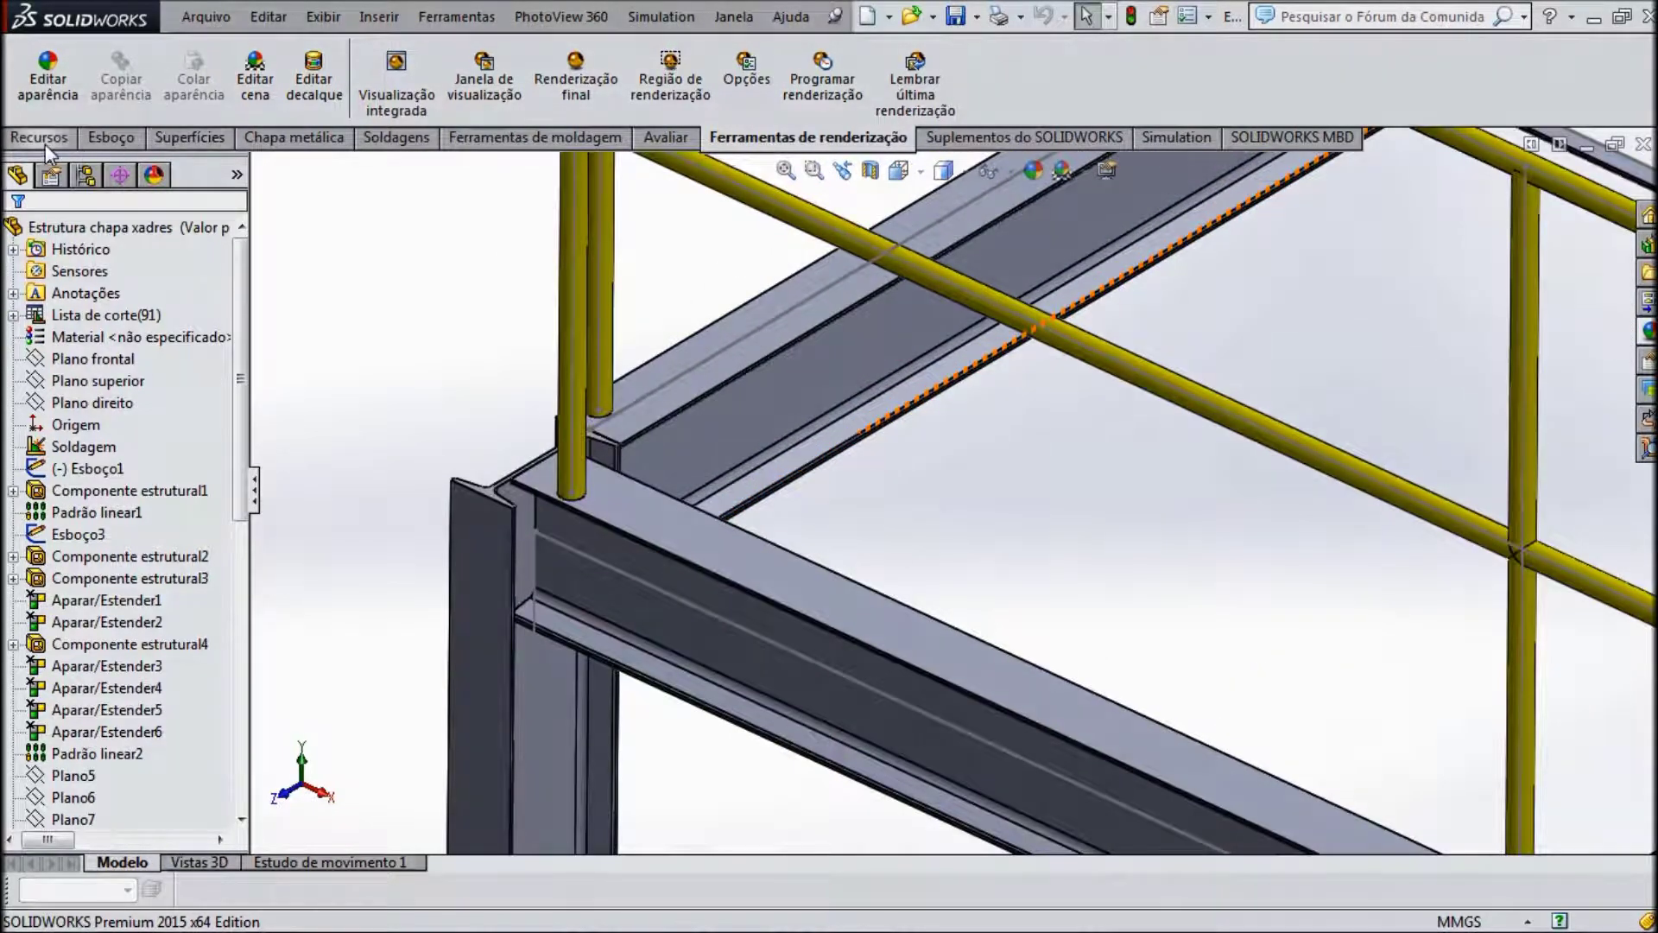
Step: Start a new sketch on the top face of the floor beam
click(108, 138)
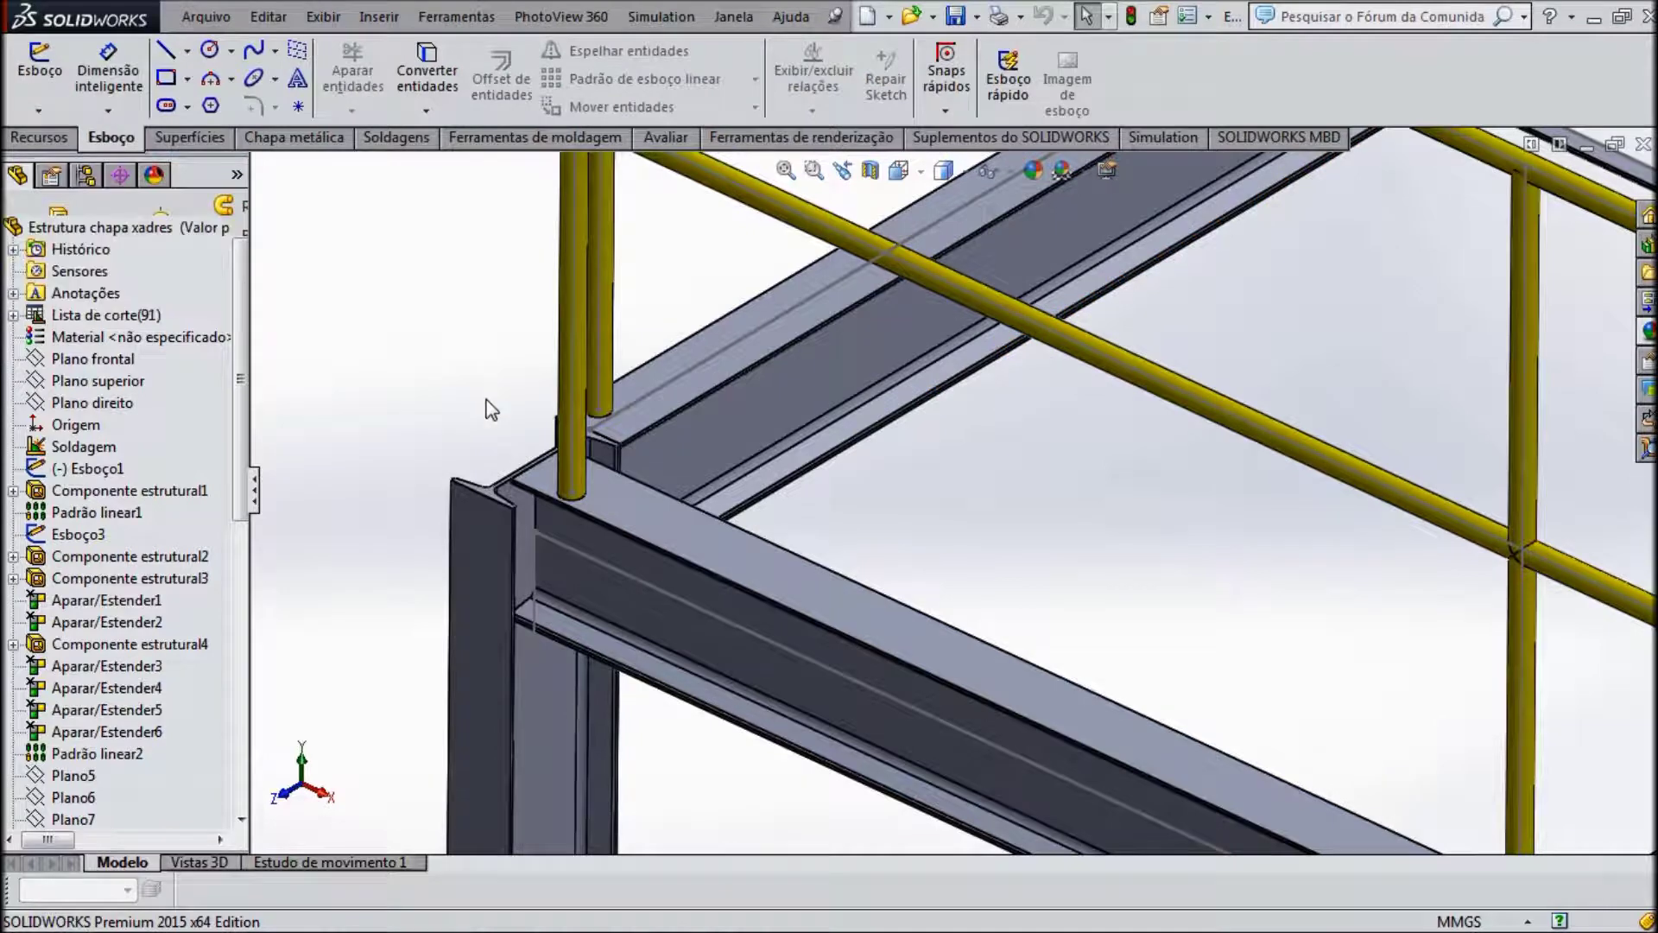
scroll(518, 428, down, 1)
middle_drag(482, 401, 492, 437)
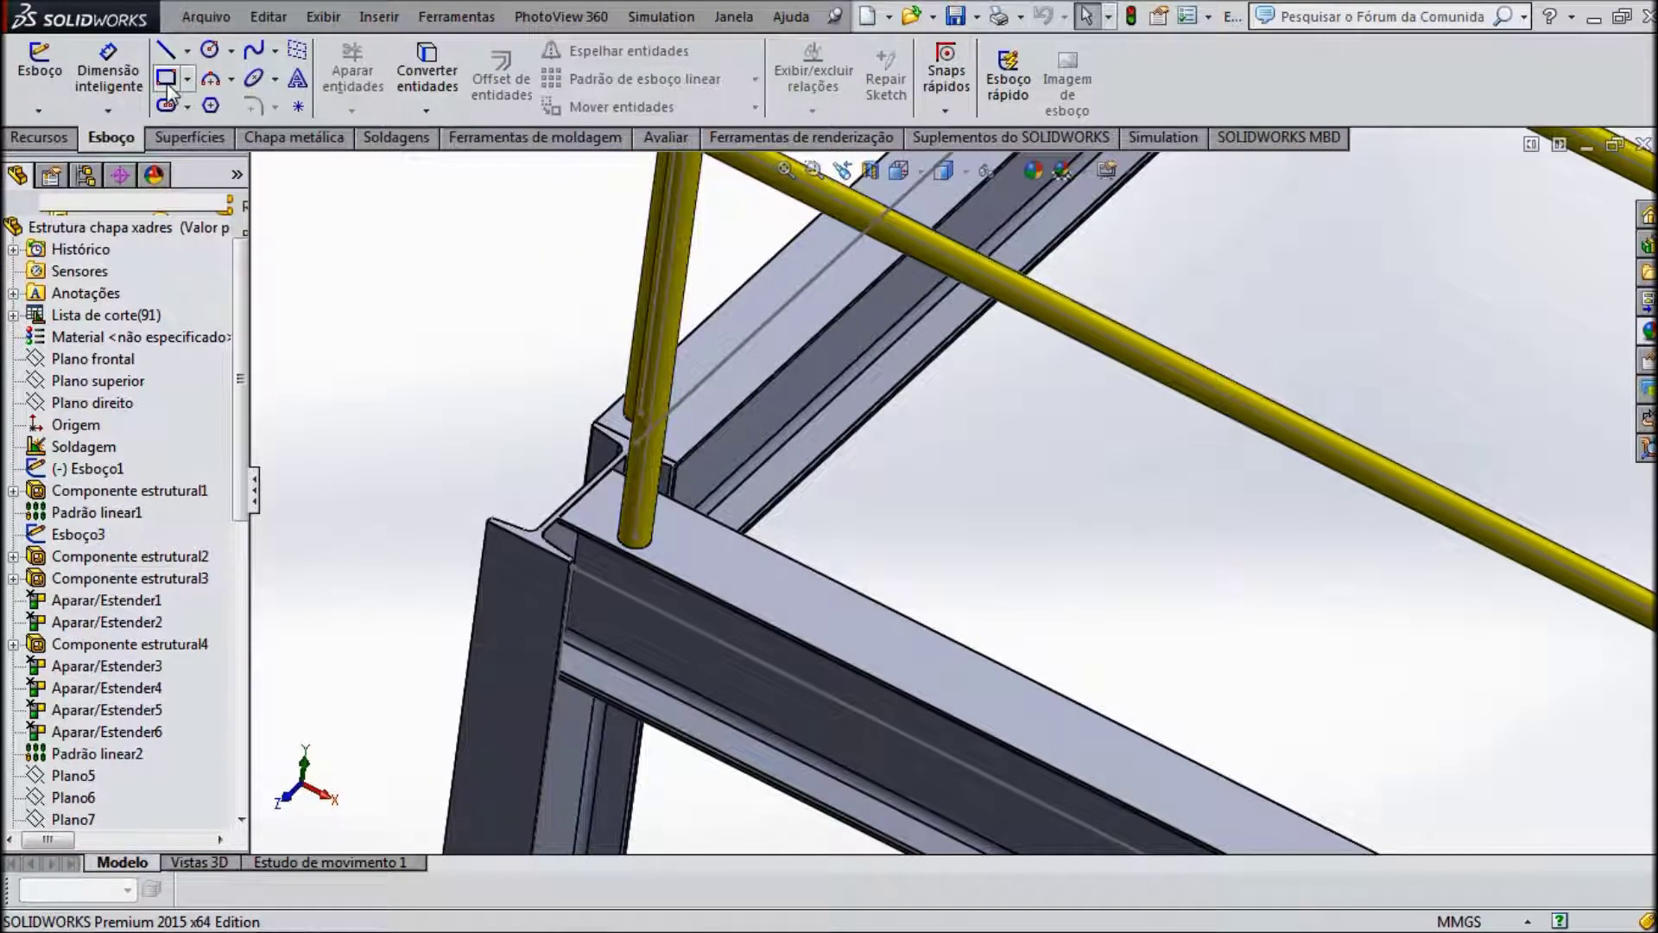
click(40, 65)
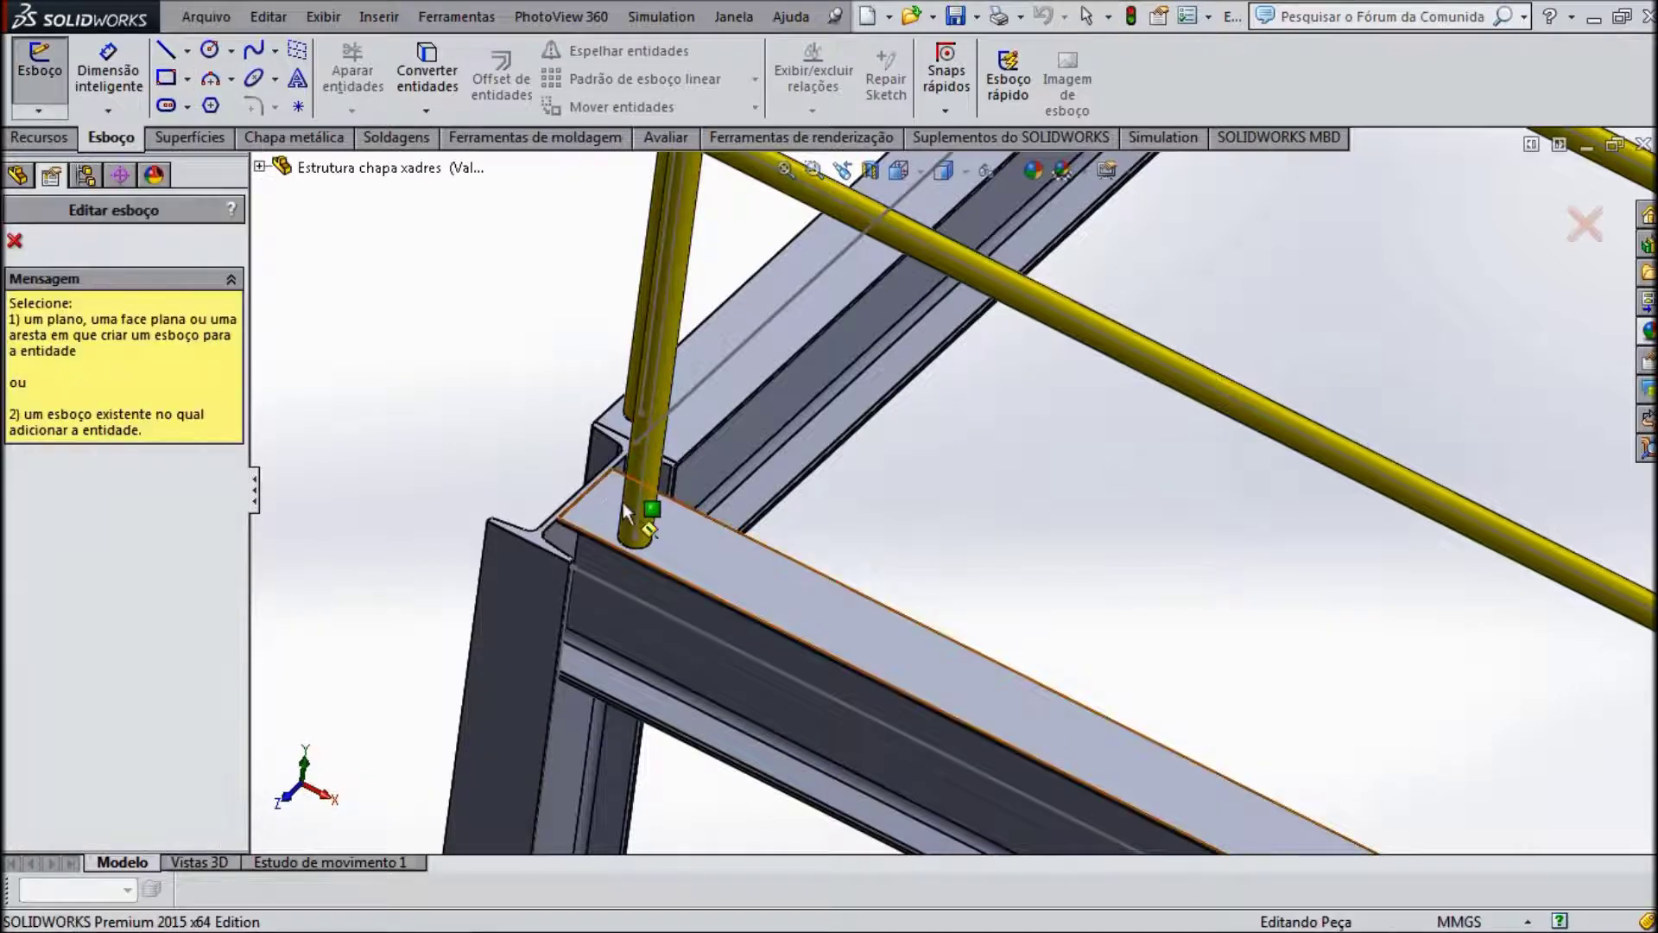
click(610, 494)
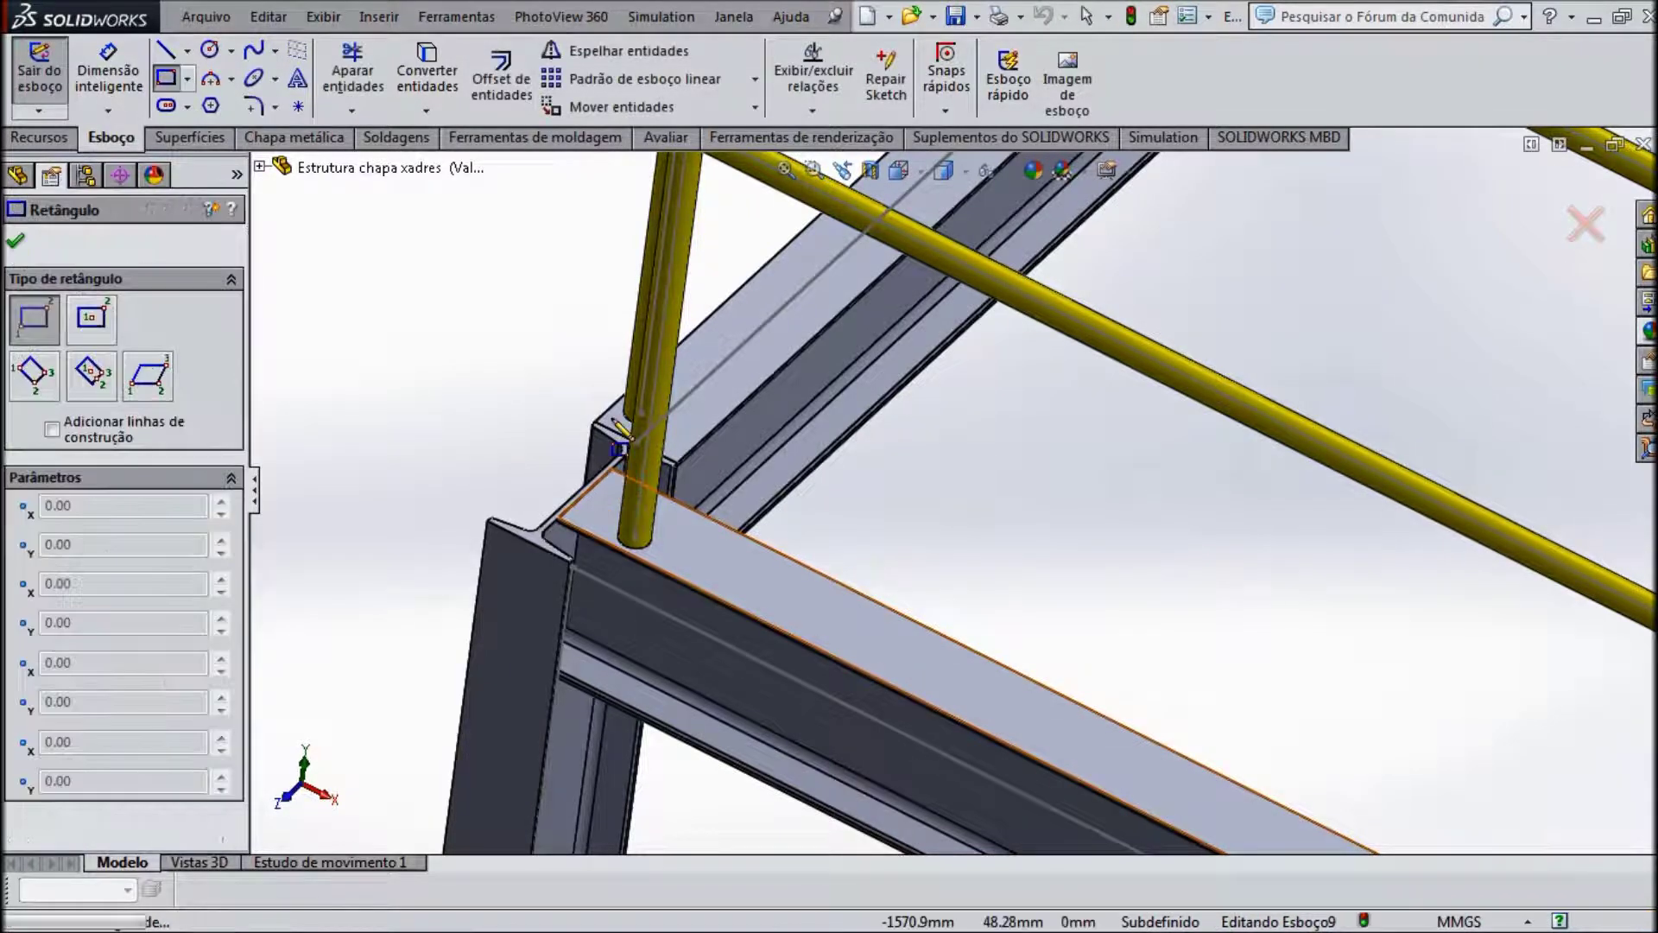
Step: Draw a corner rectangle from the beam corner to the far beam across one floor bay
click(611, 468)
middle_drag(471, 385, 436, 328)
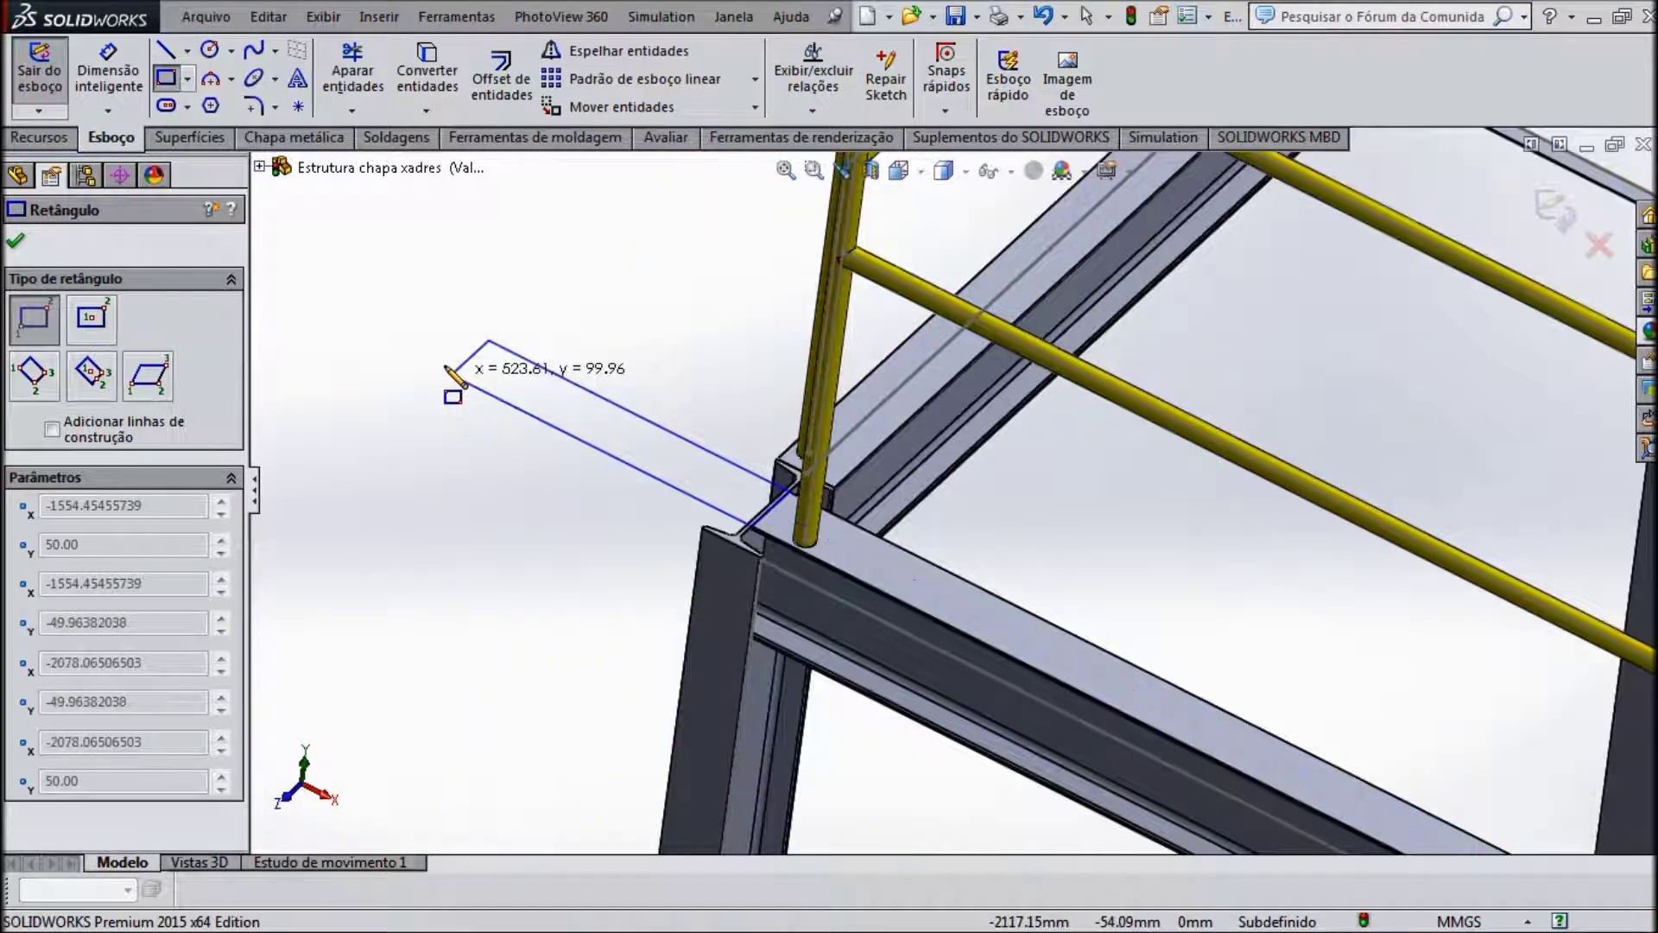
scroll(434, 285, up, 3)
scroll(518, 345, up, 3)
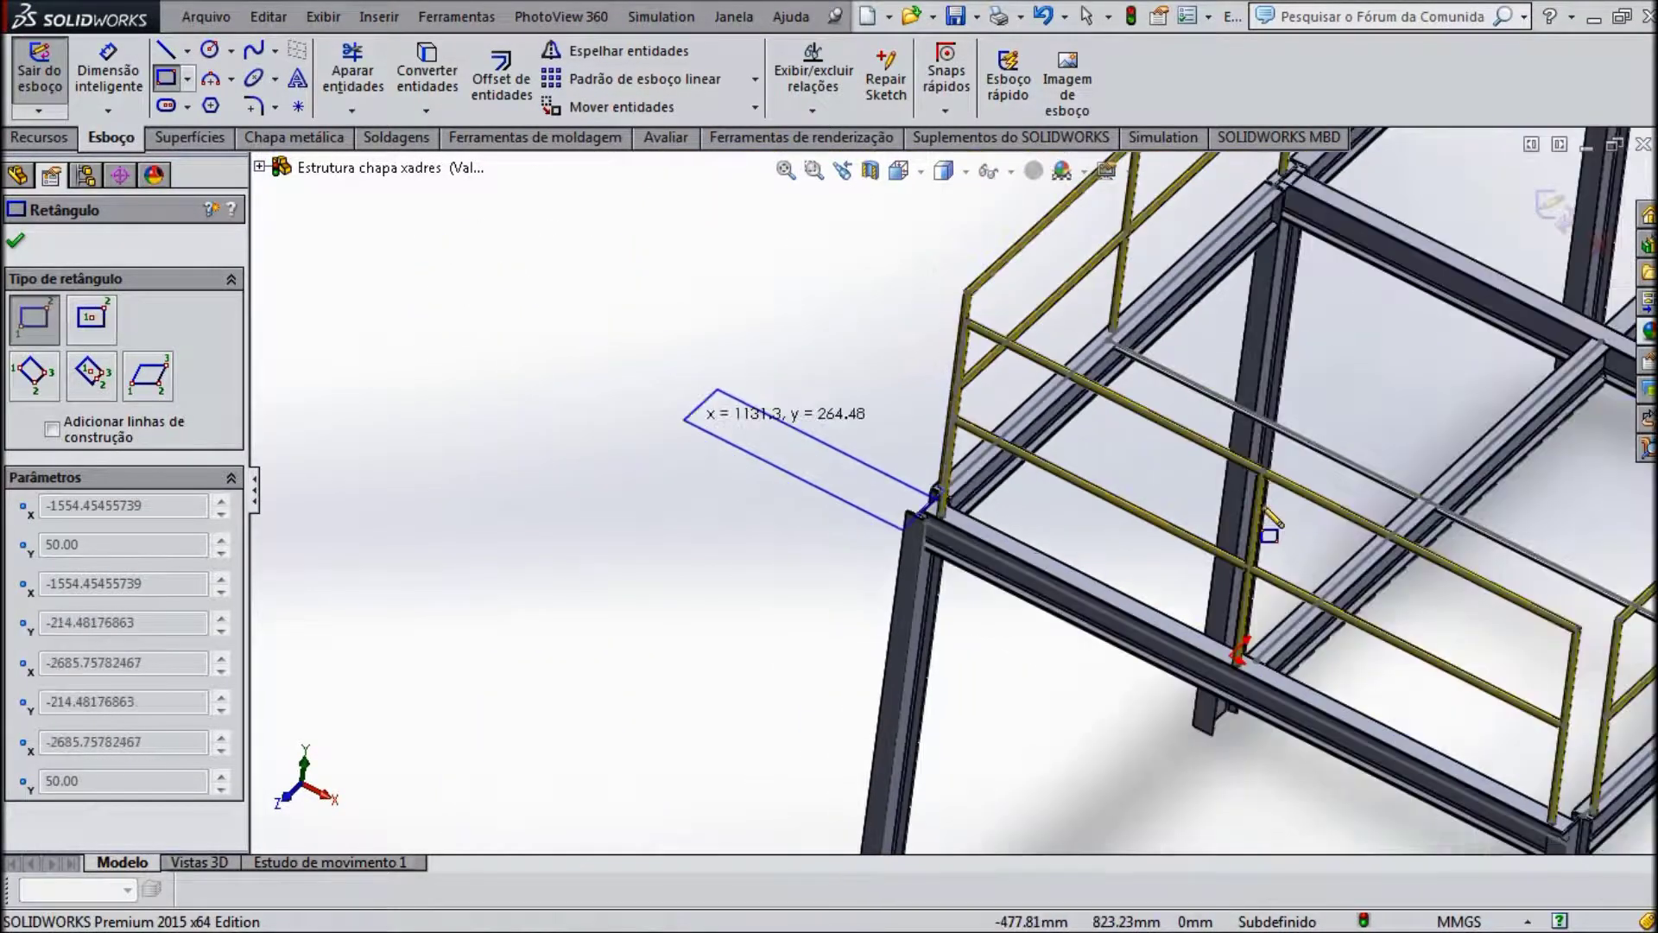
scroll(1421, 432, down, 2)
scroll(1407, 518, down, 2)
scroll(1343, 410, down, 2)
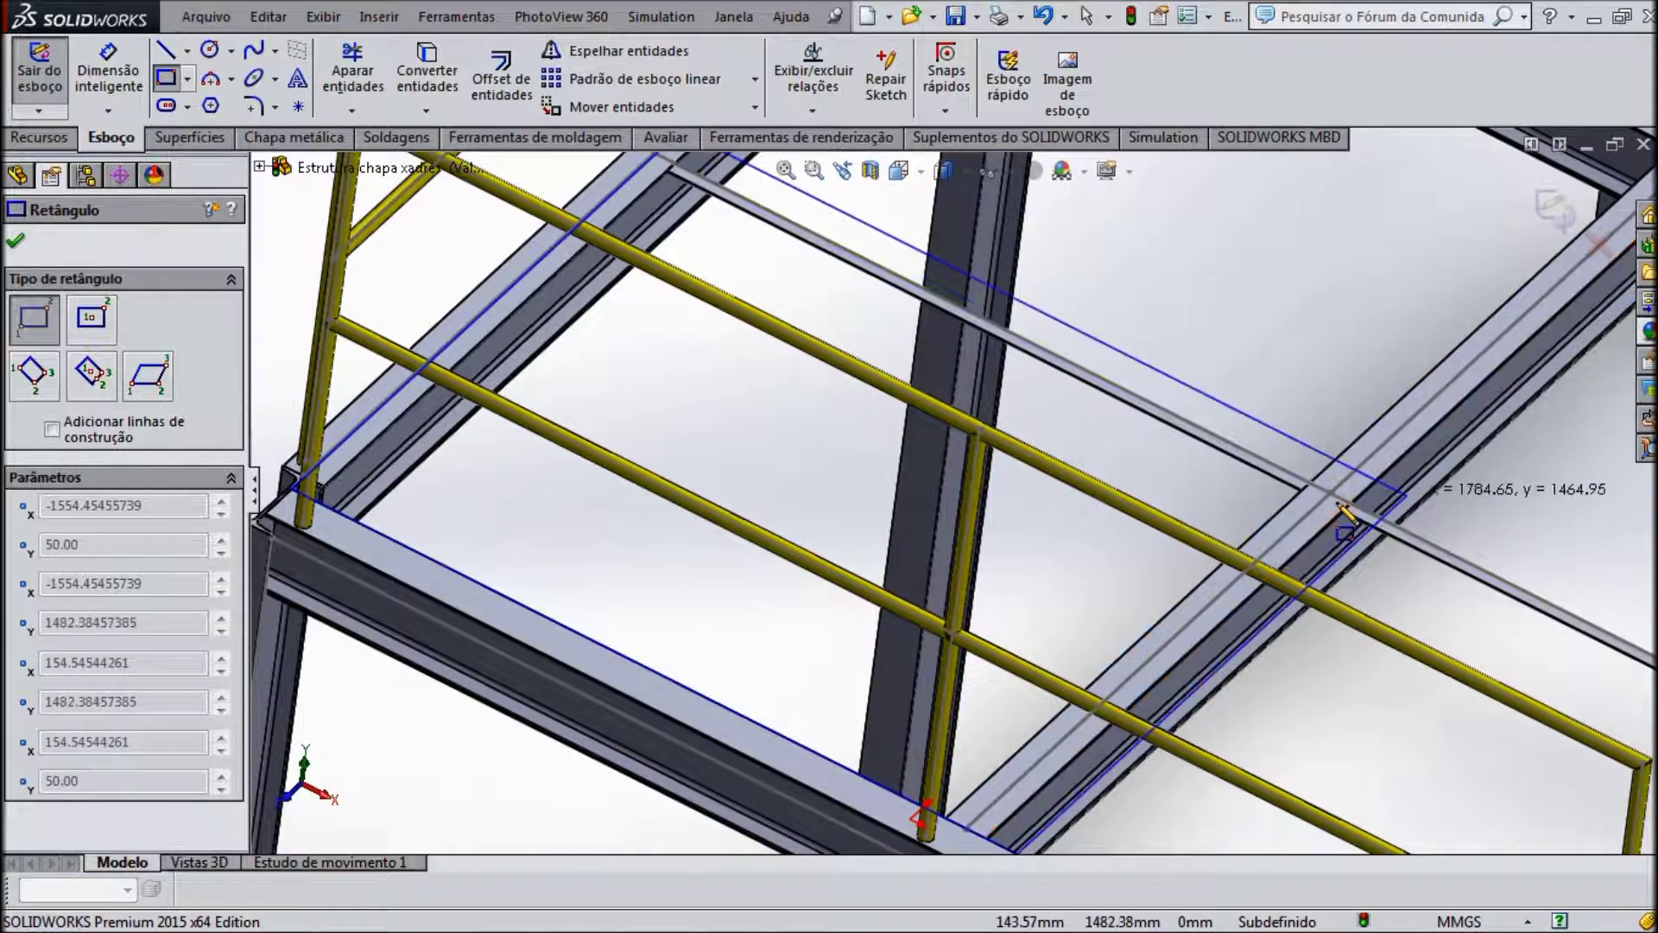
scroll(1291, 501, down, 2)
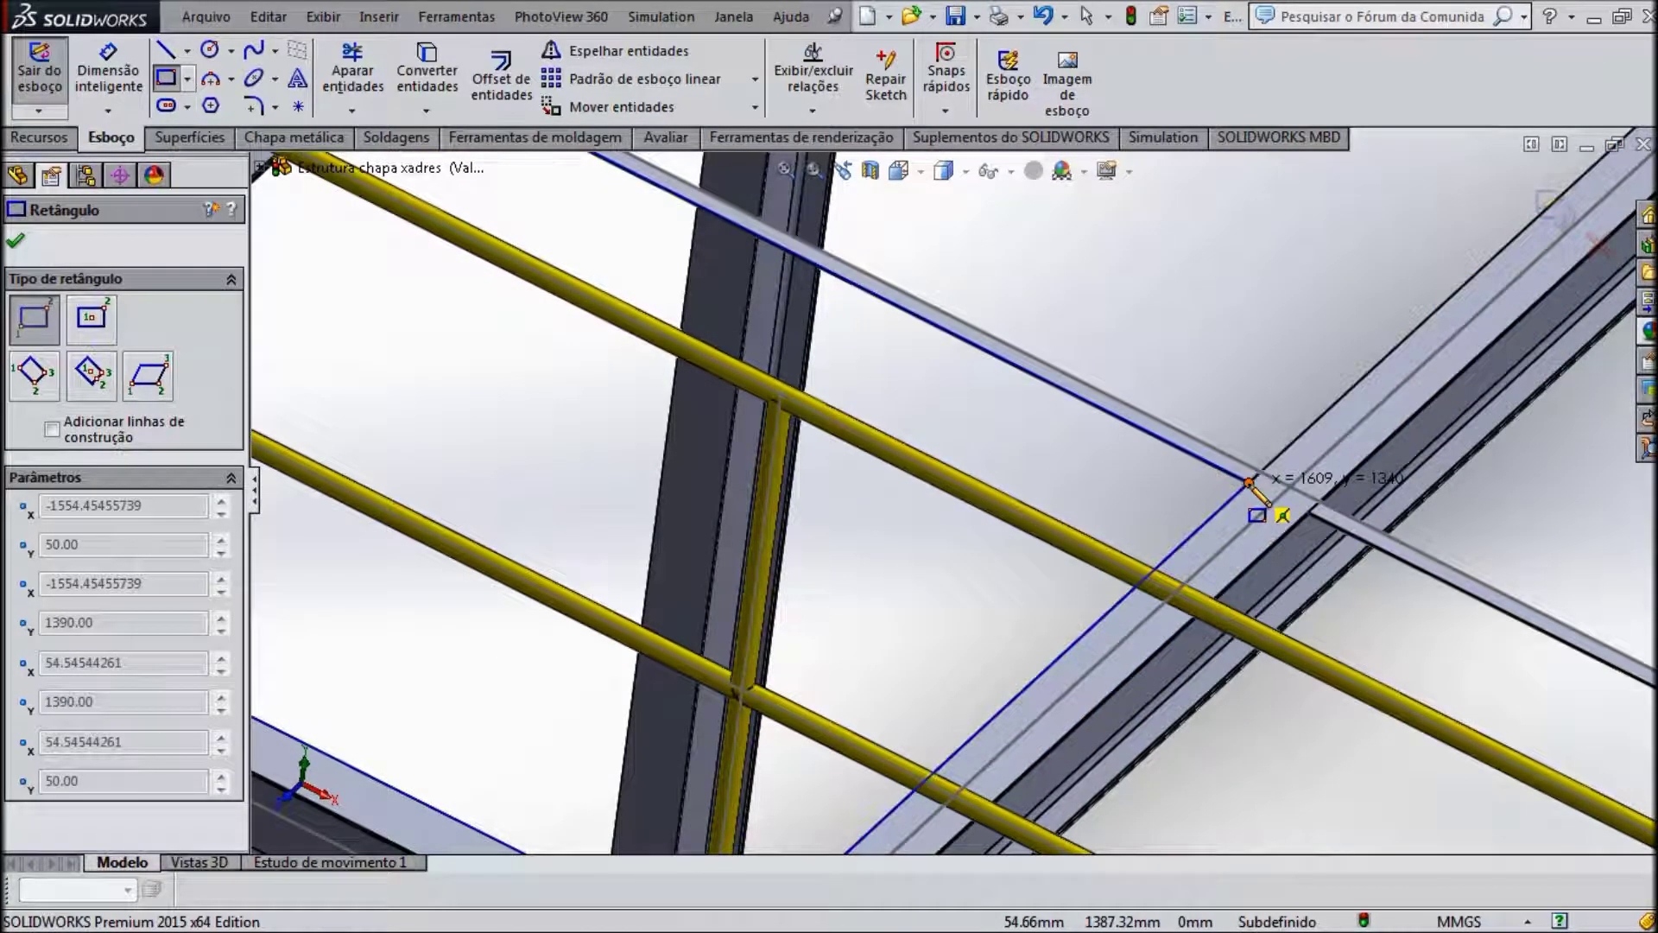
click(1249, 481)
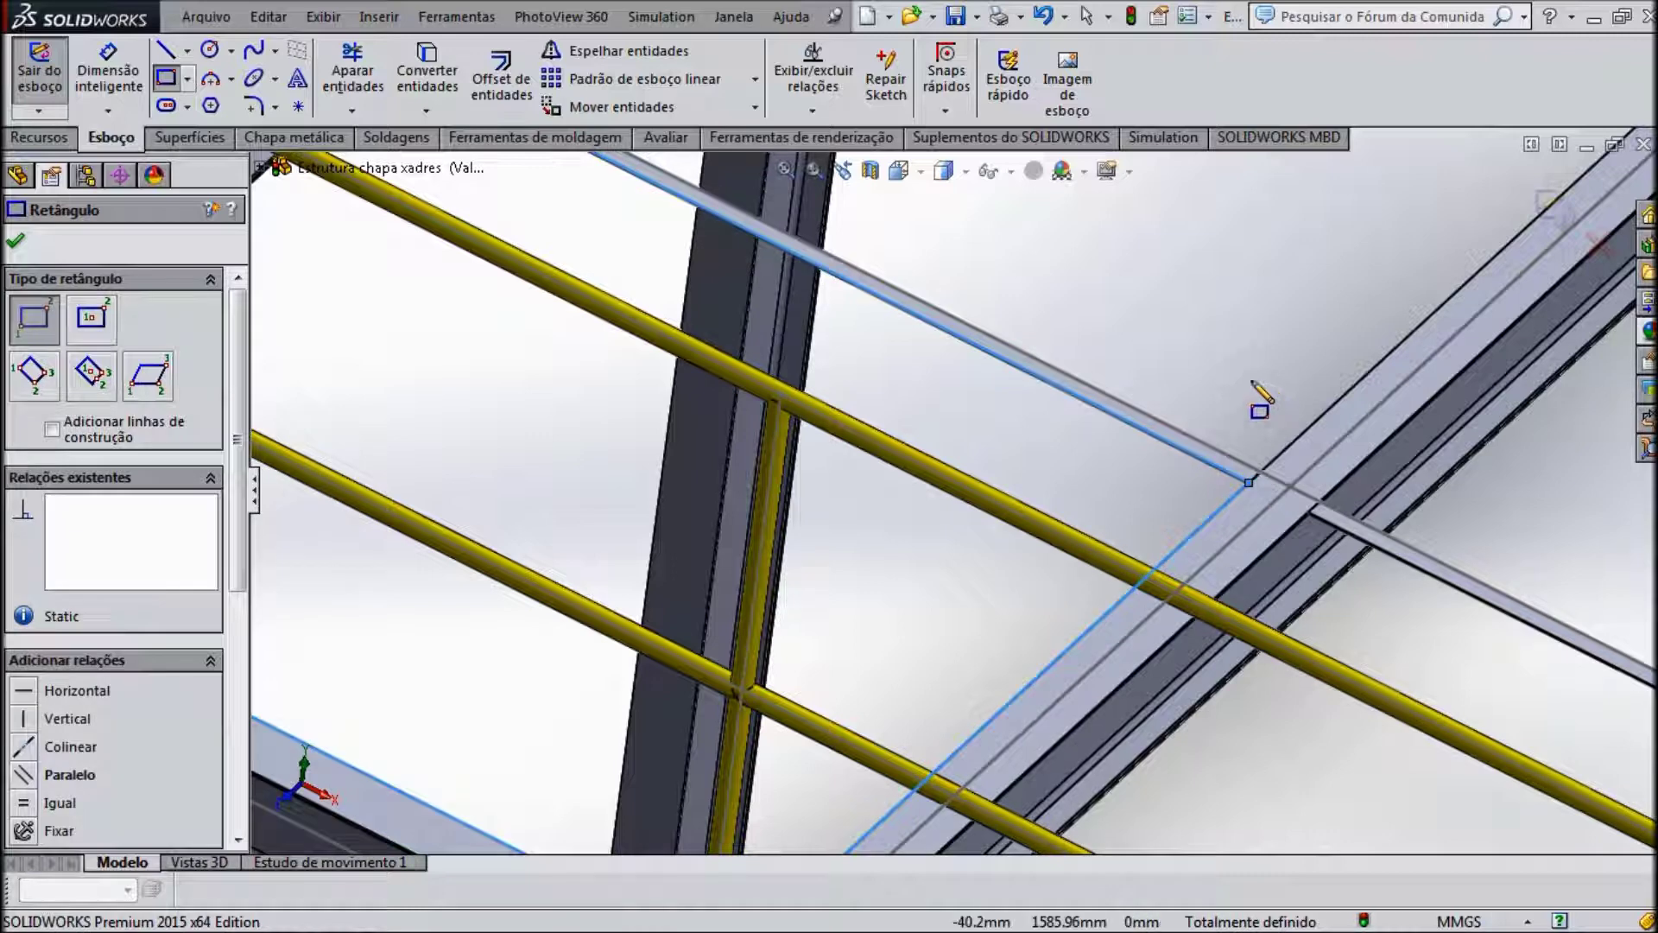
Step: Exit the rectangle tool and orbit to inspect the fully defined rectangle on the frame
click(15, 241)
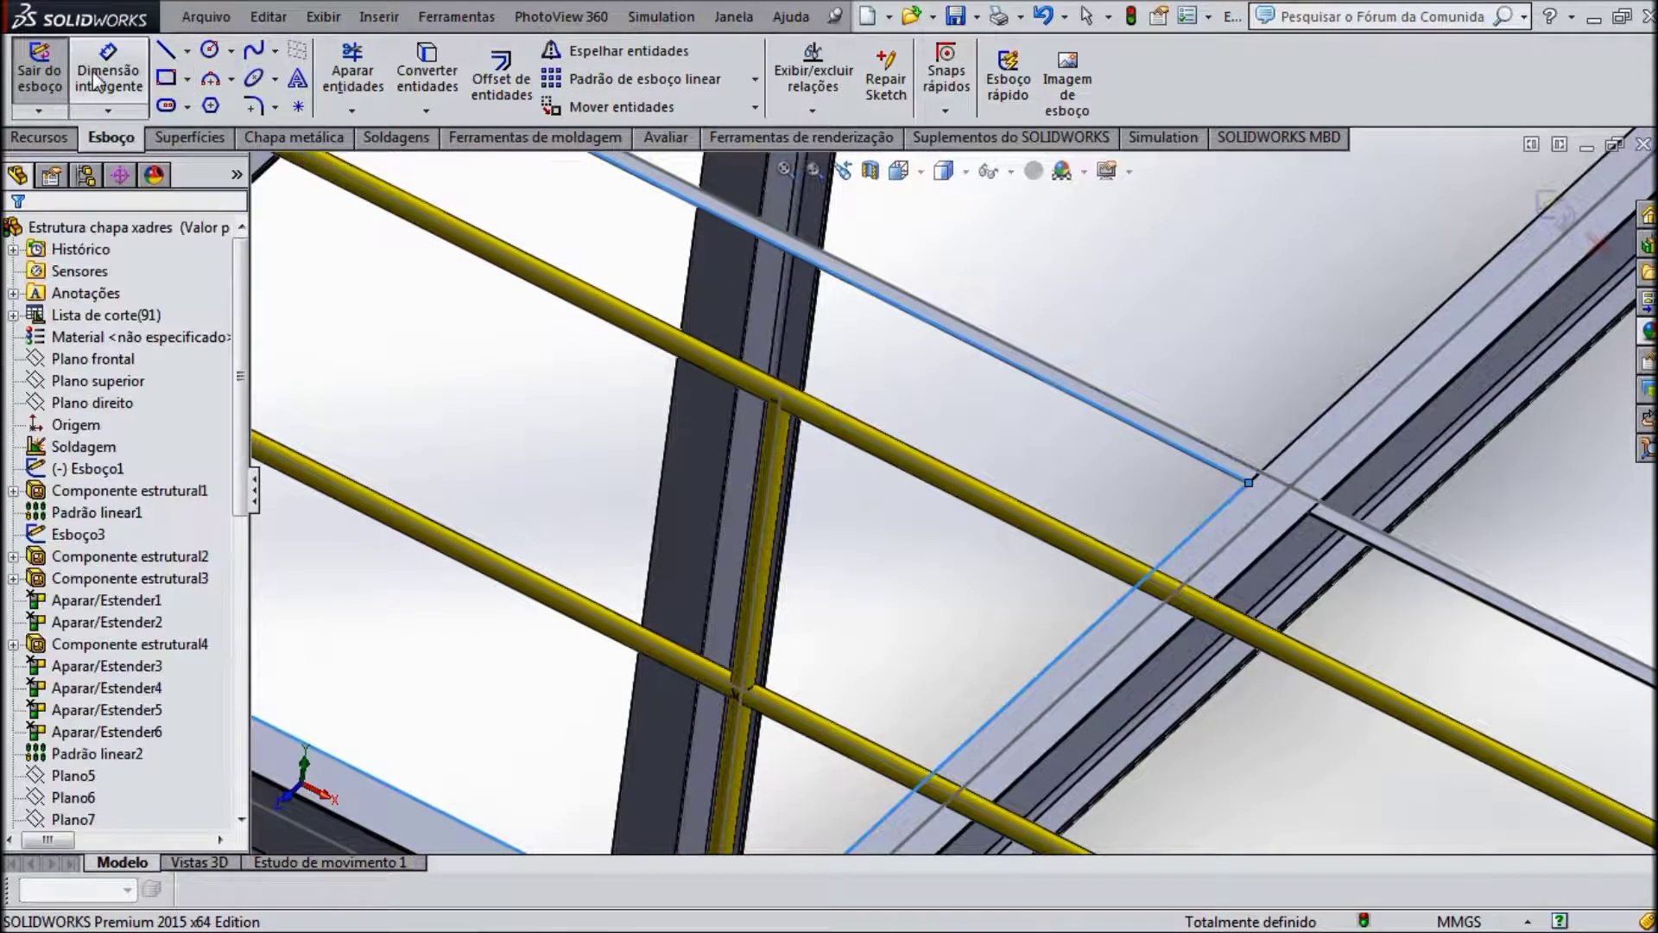
click(35, 138)
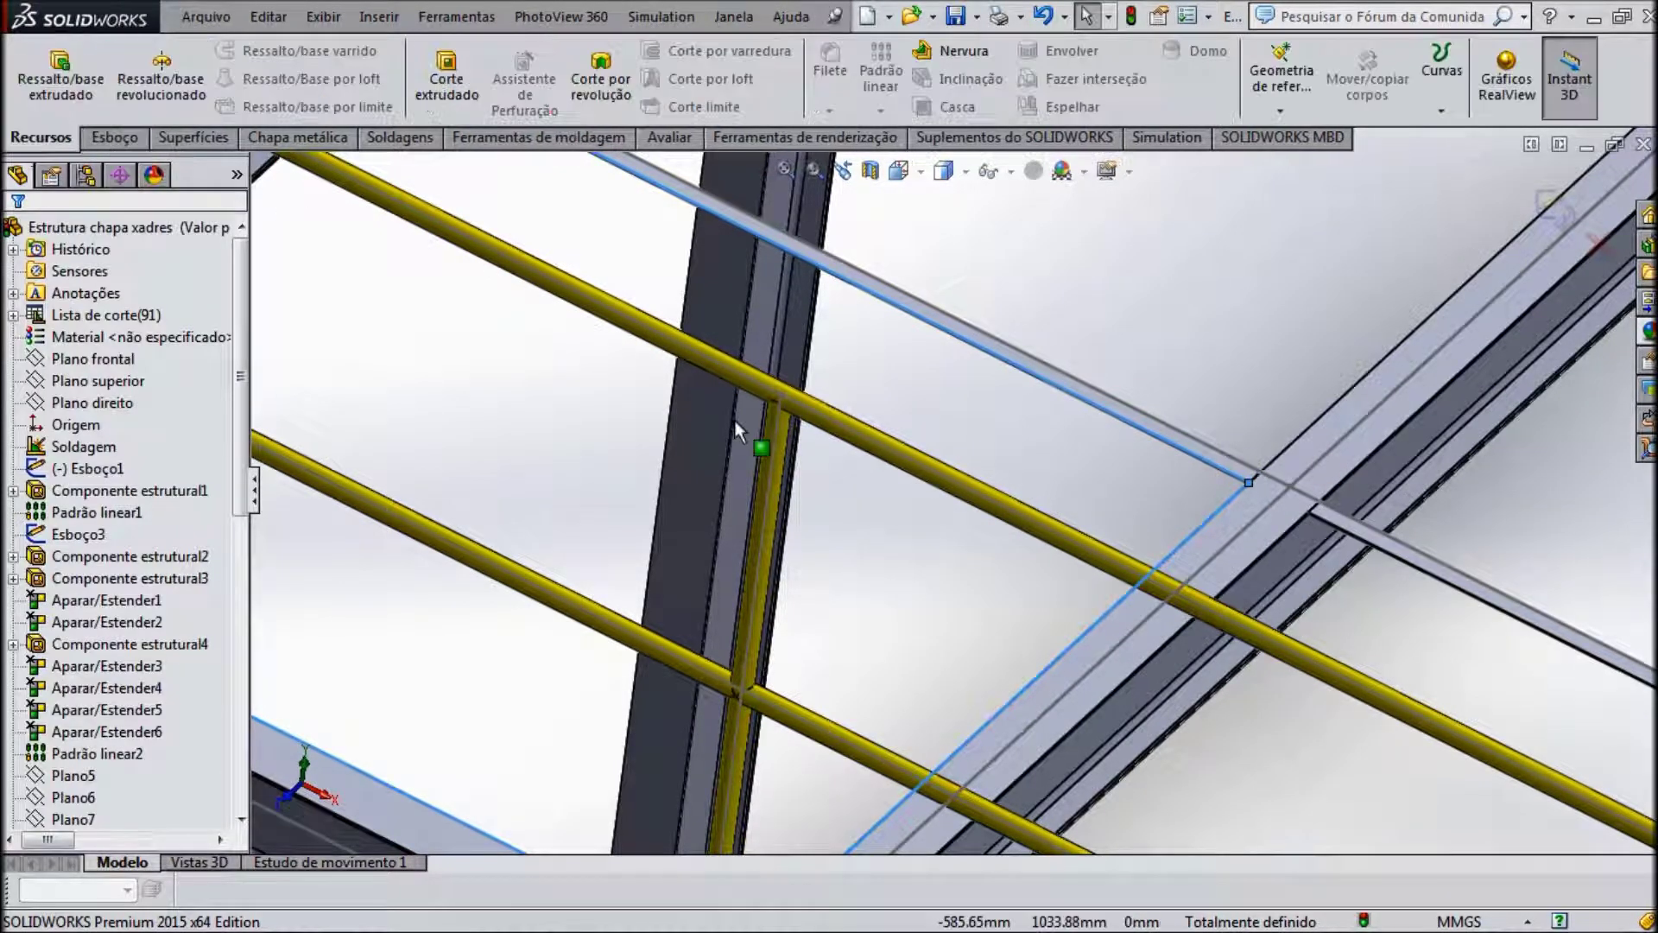
scroll(734, 422, up, 5)
middle_drag(560, 466, 470, 437)
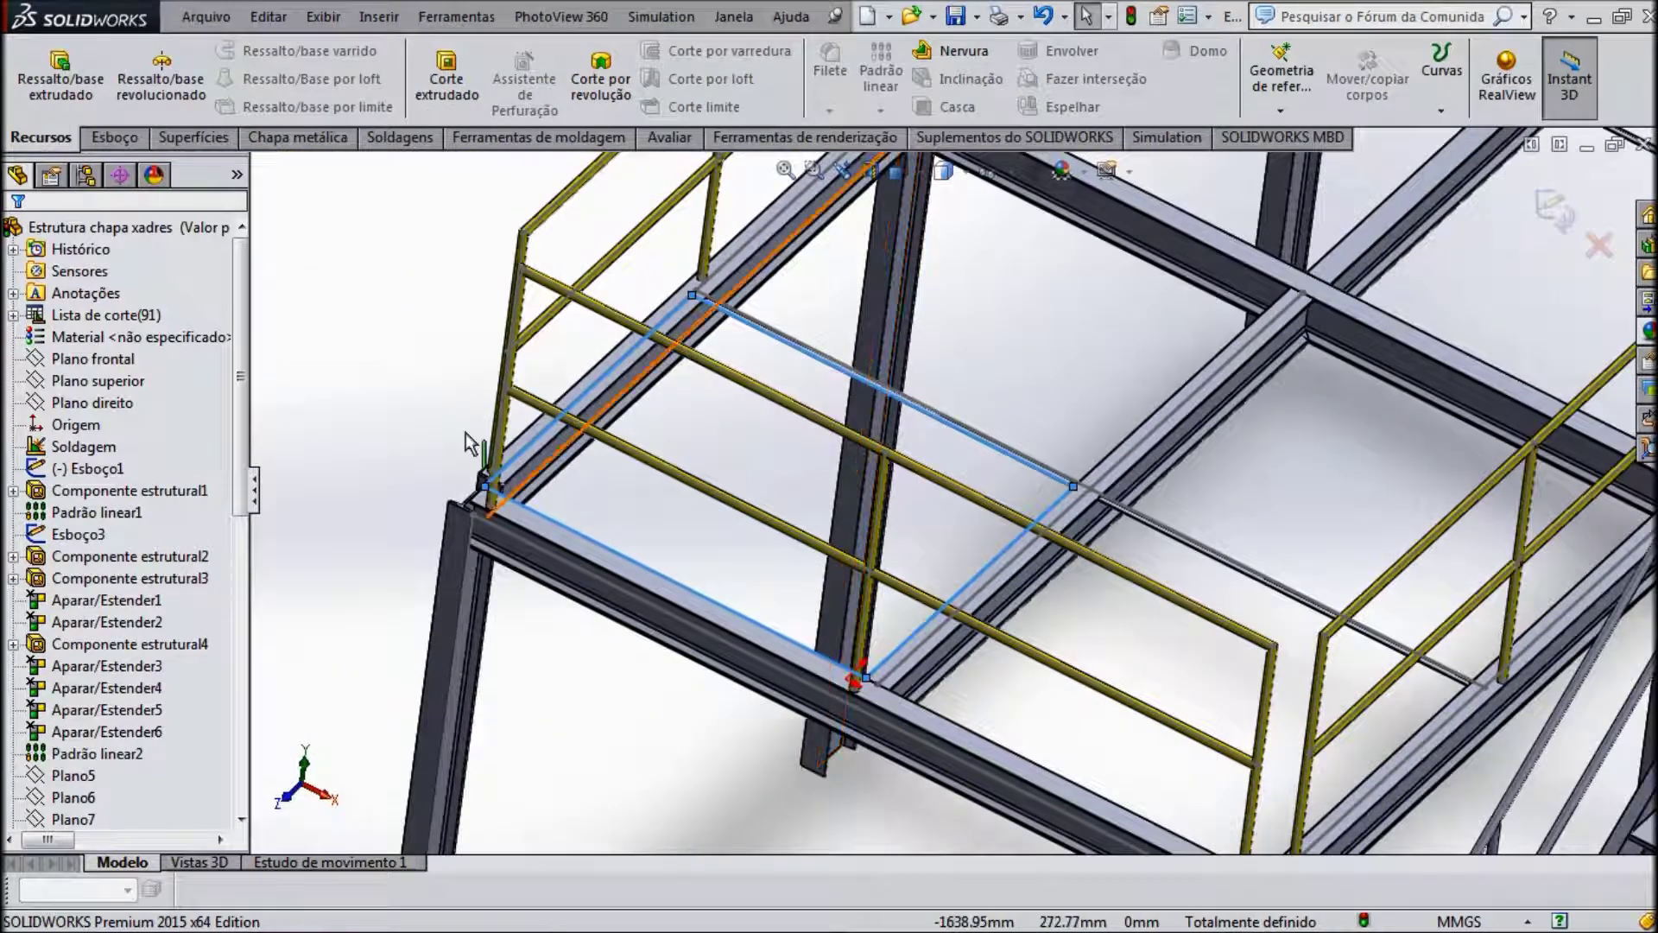
middle_drag(381, 381, 372, 342)
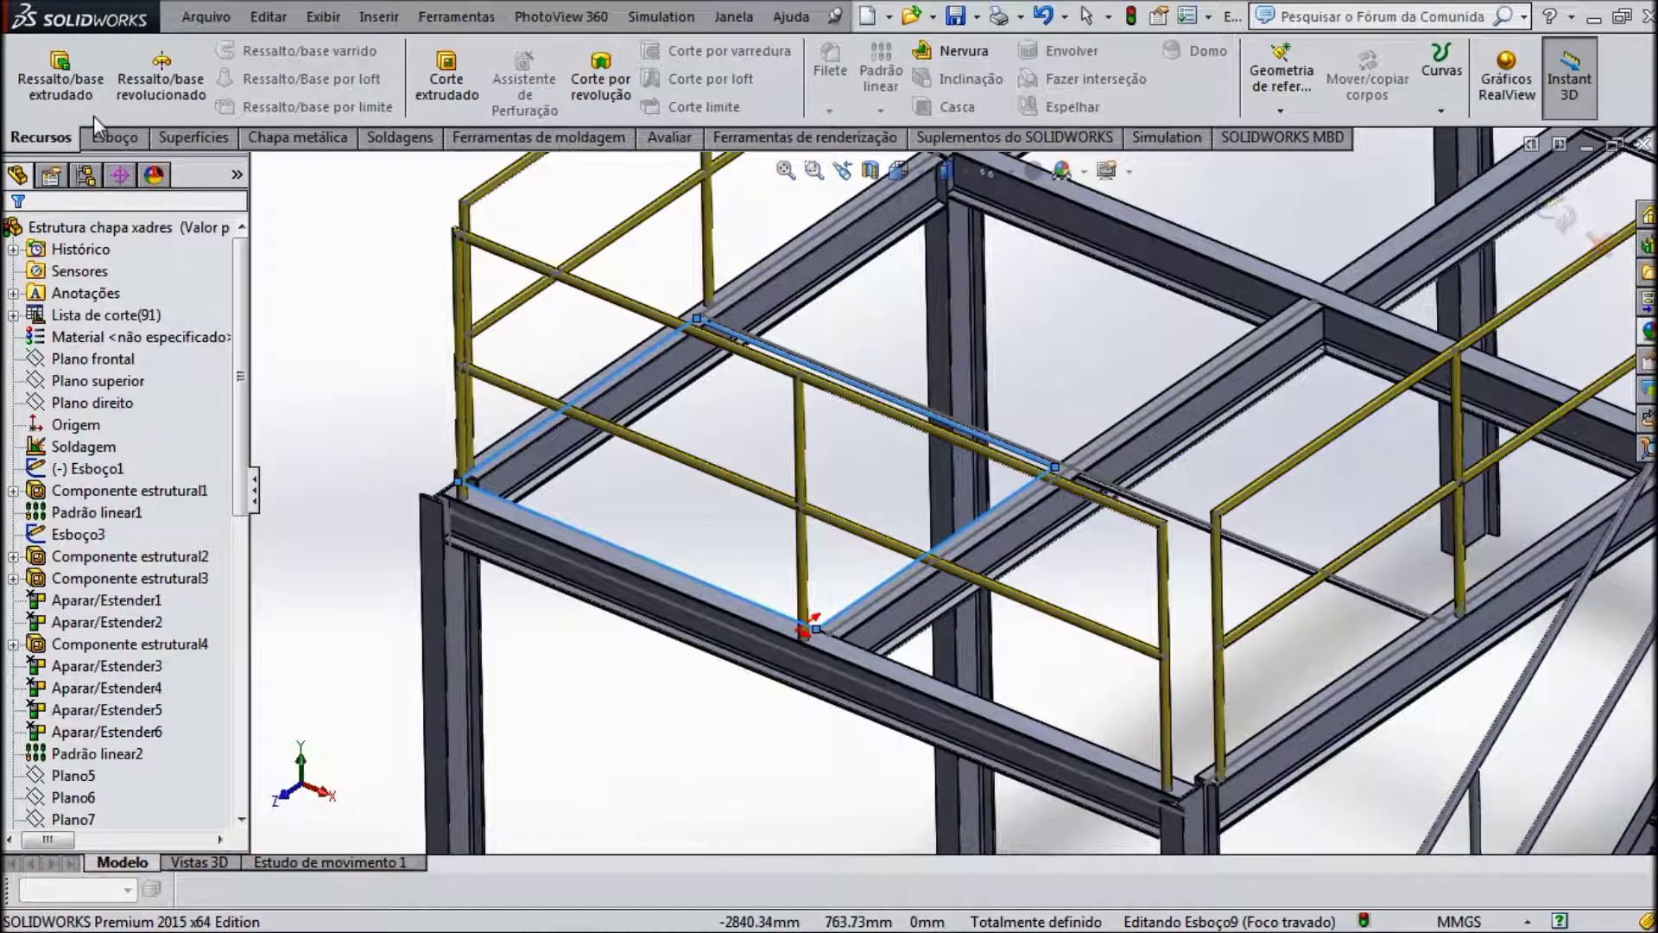
Step: Extrude the rectangle blind 3.175 mm to create the floor plate Ressalto-extrusão3
click(53, 65)
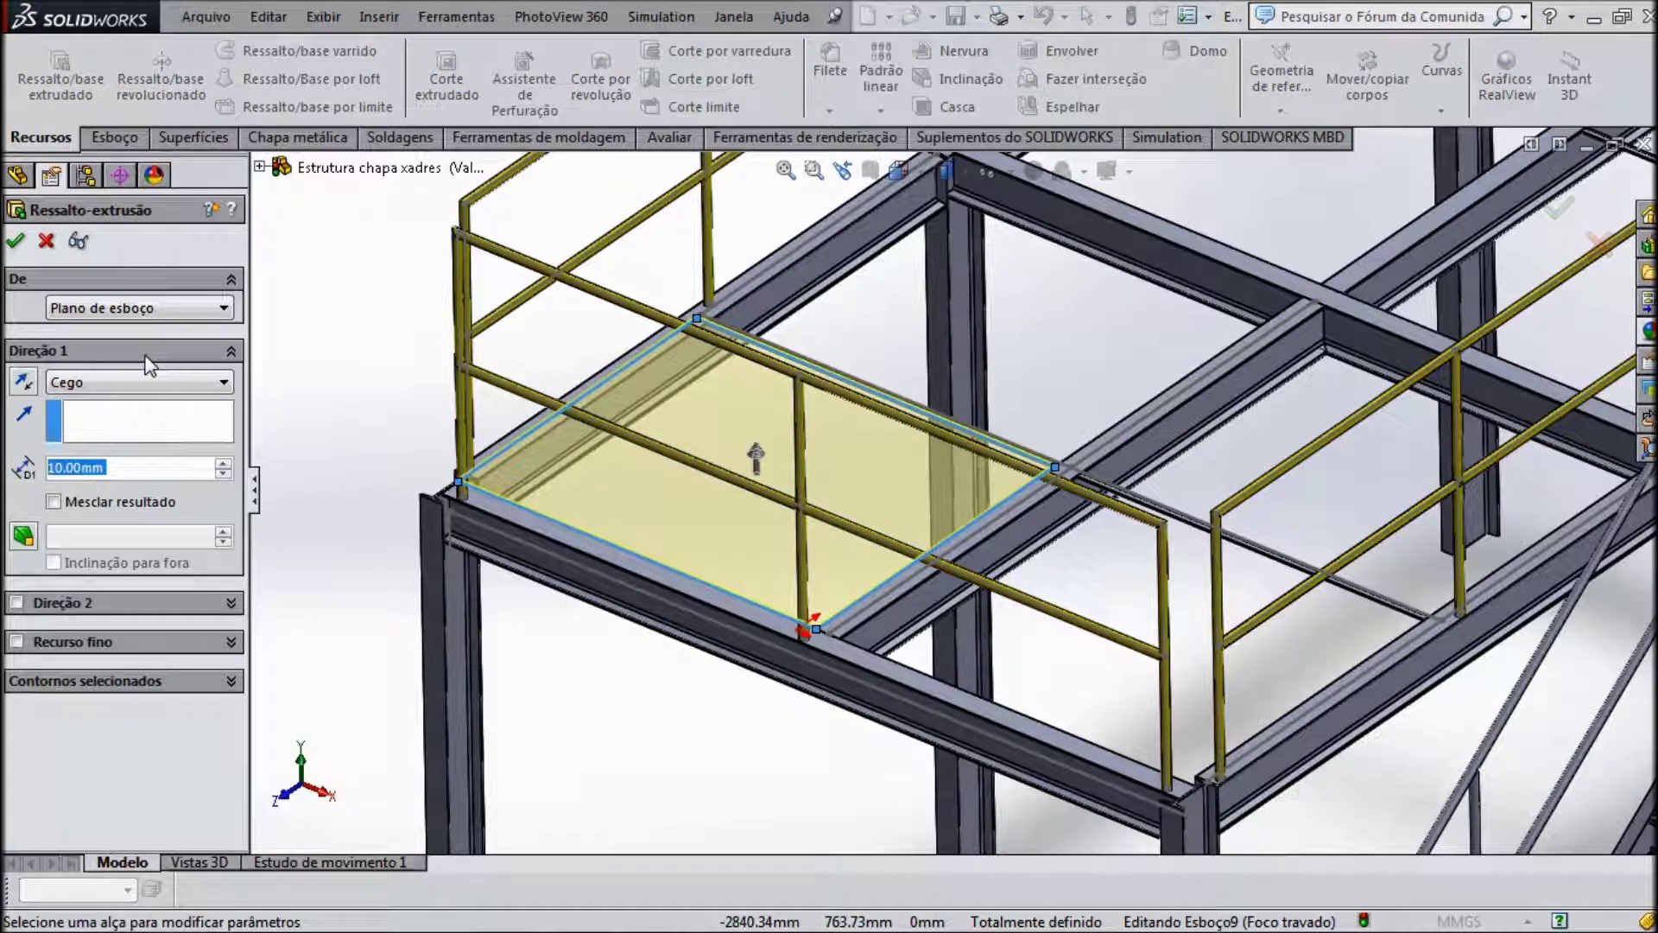
text(3.175)
key(Return)
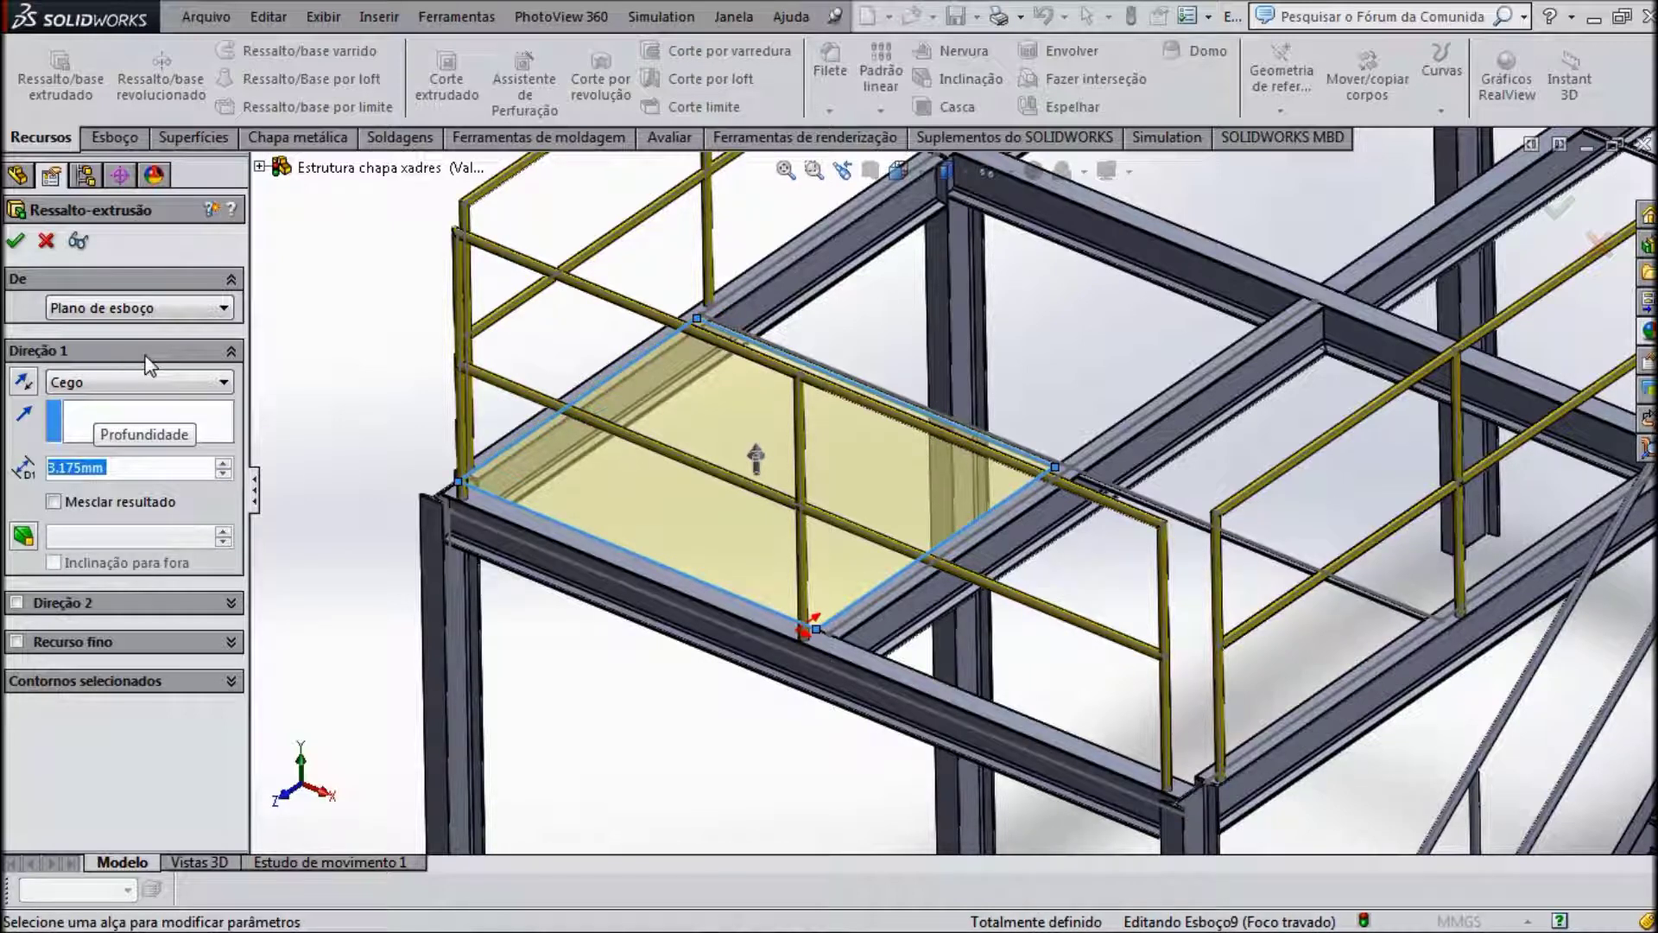
click(15, 241)
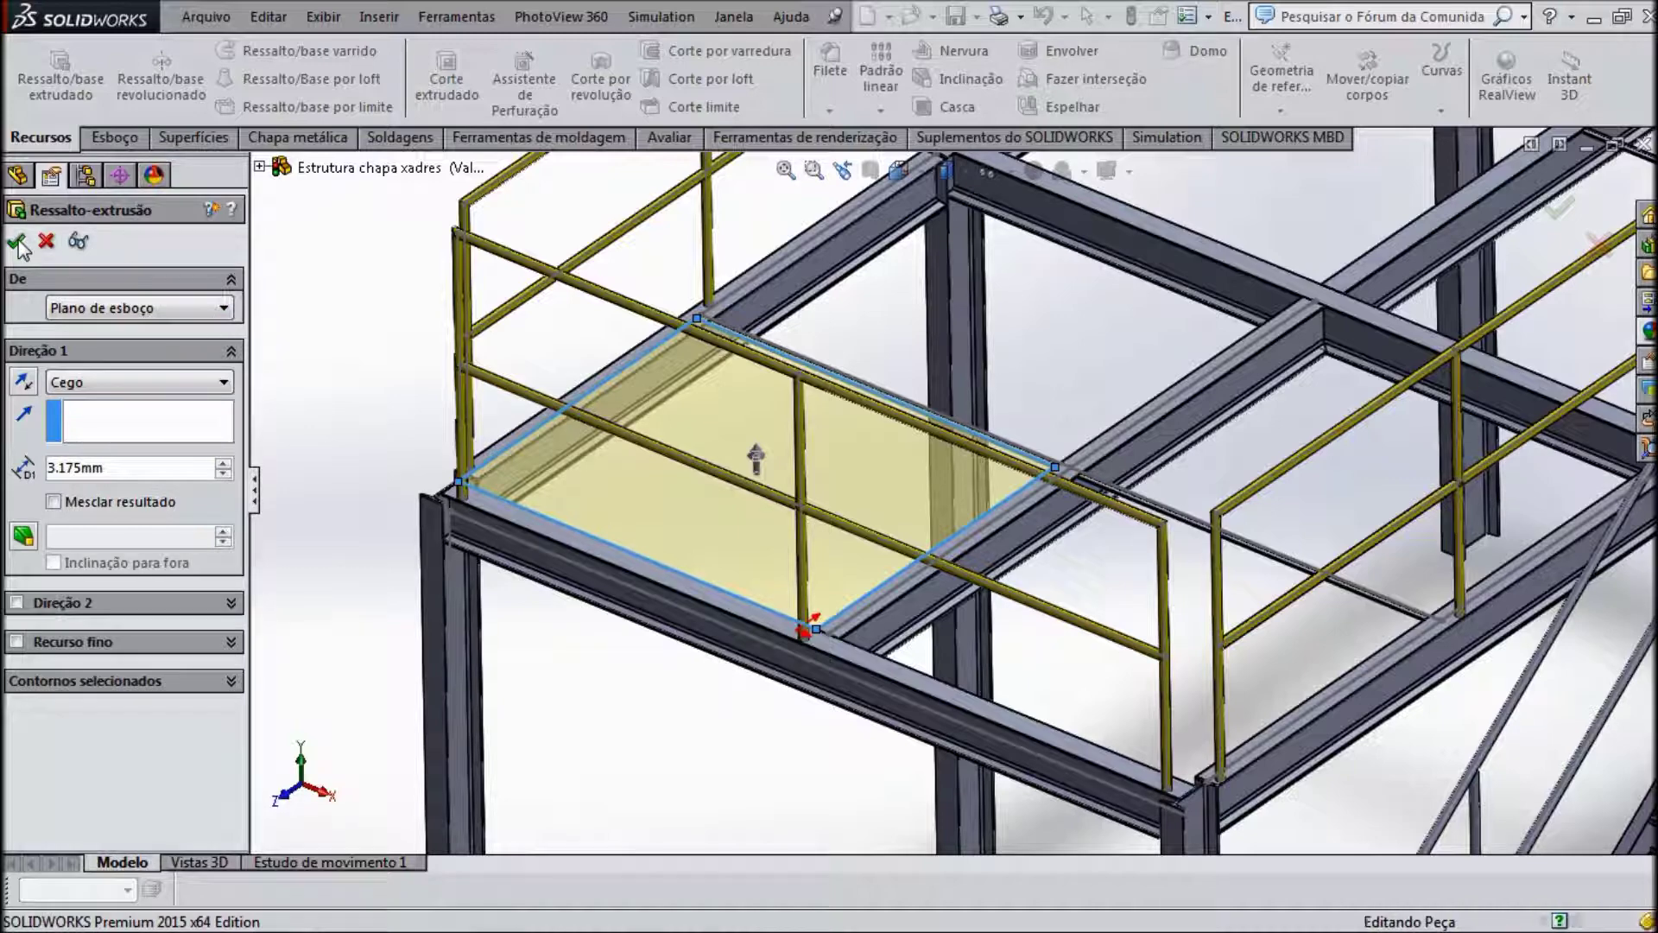
click(18, 242)
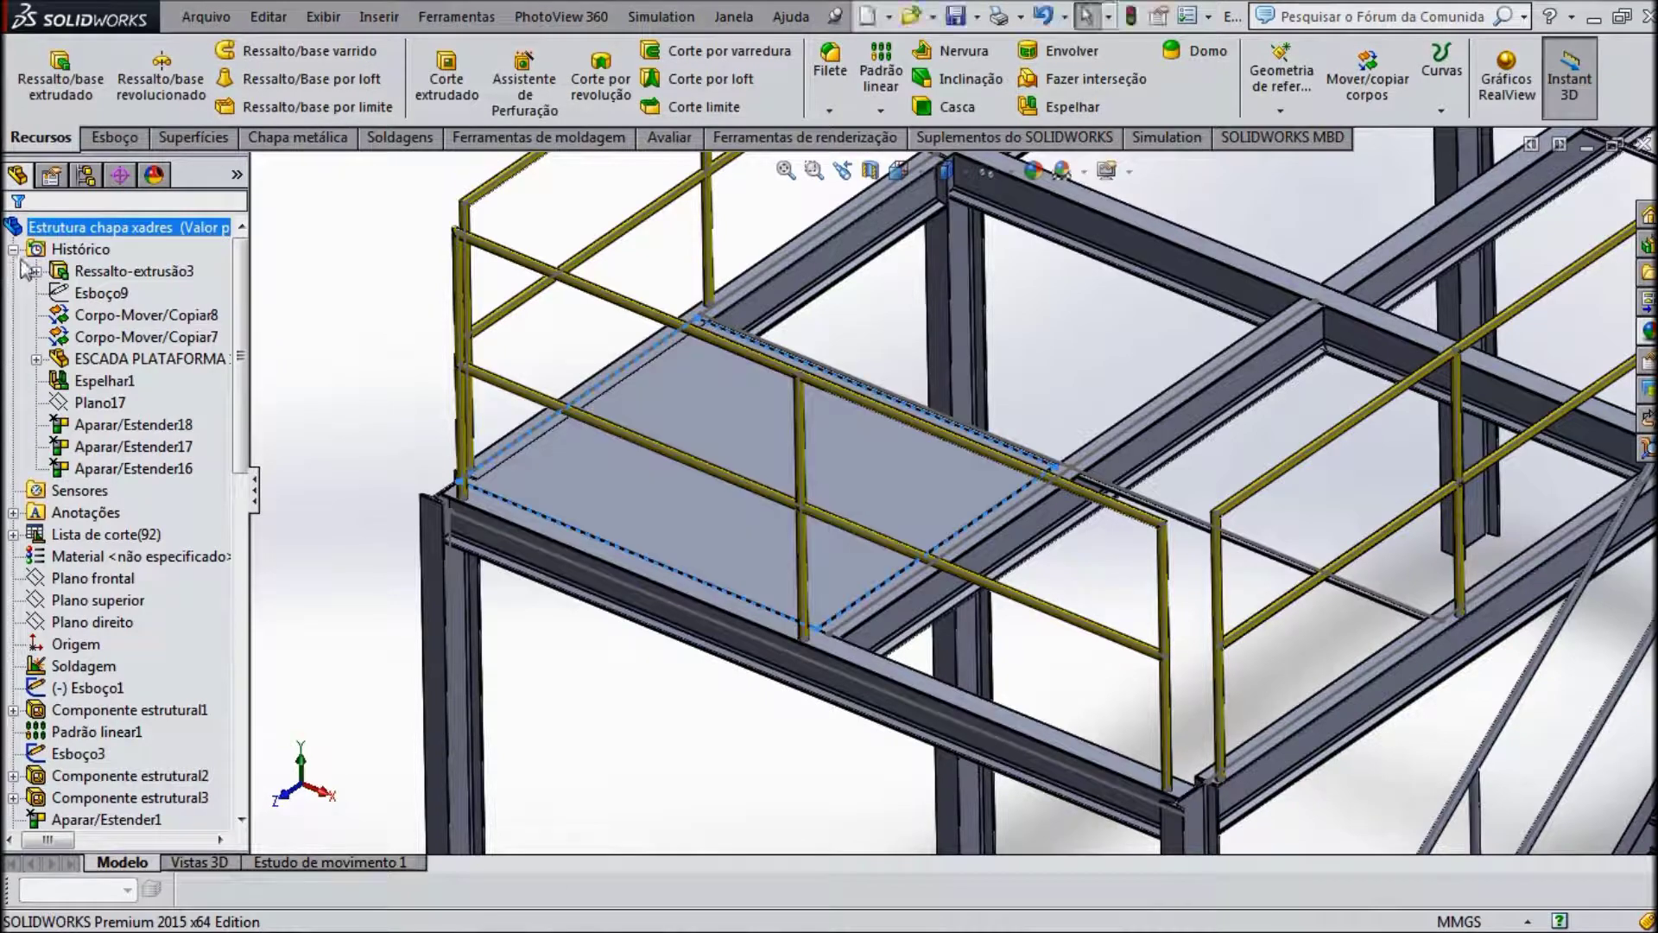
click(14, 250)
click(267, 320)
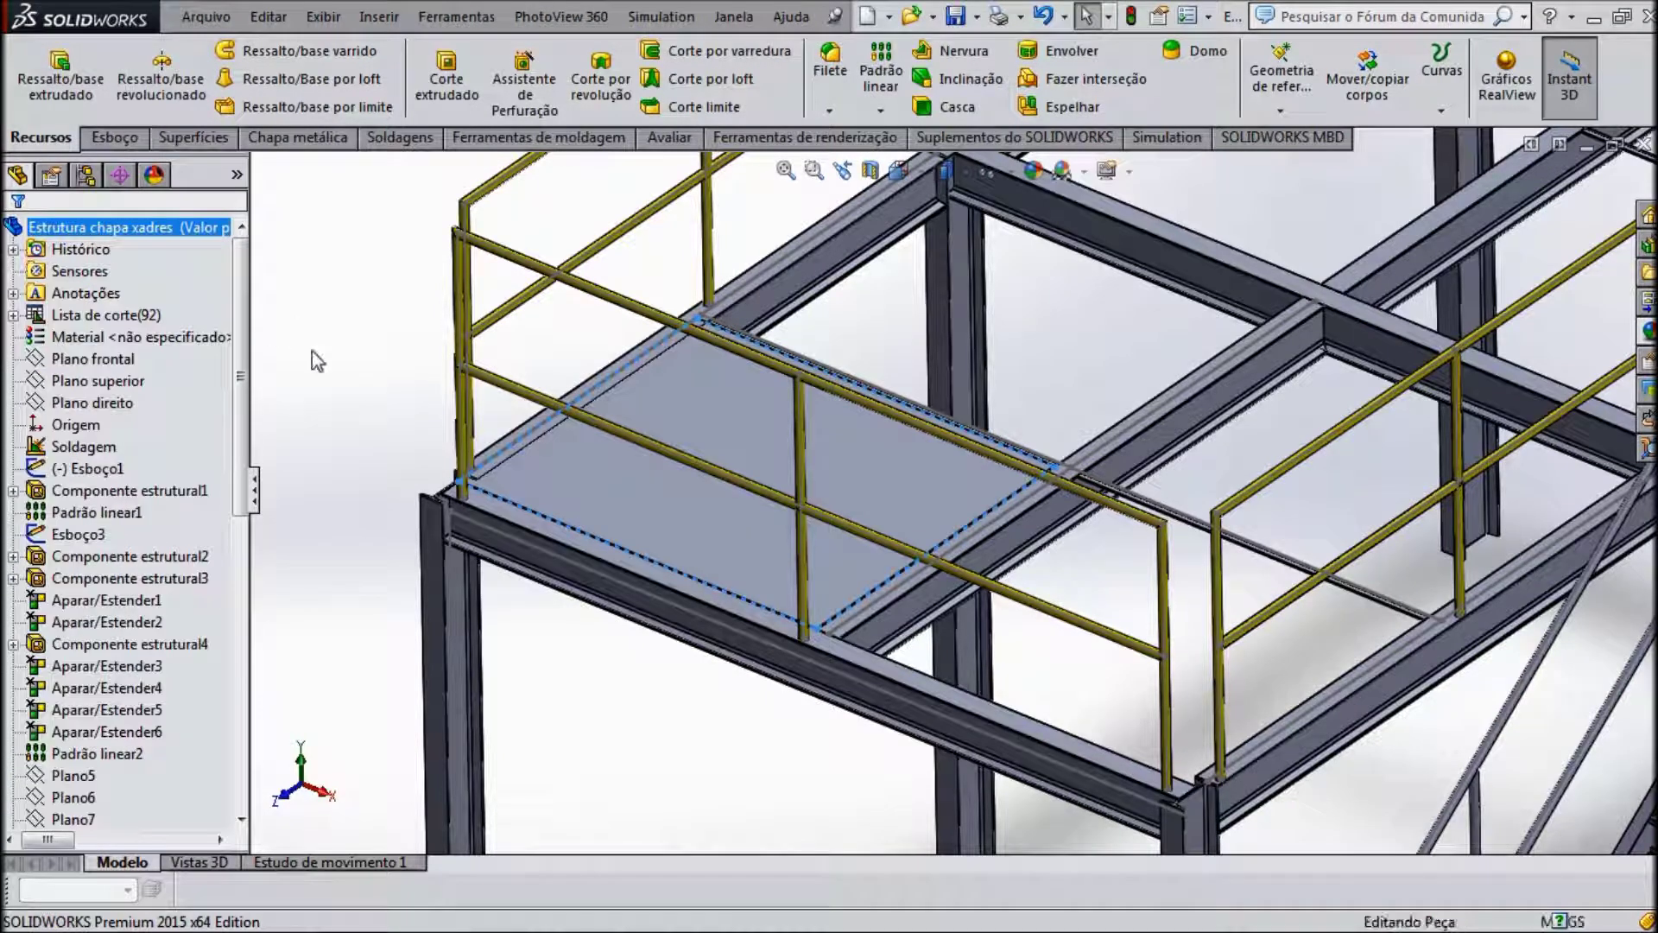
scroll(650, 525, down, 2)
scroll(649, 525, down, 2)
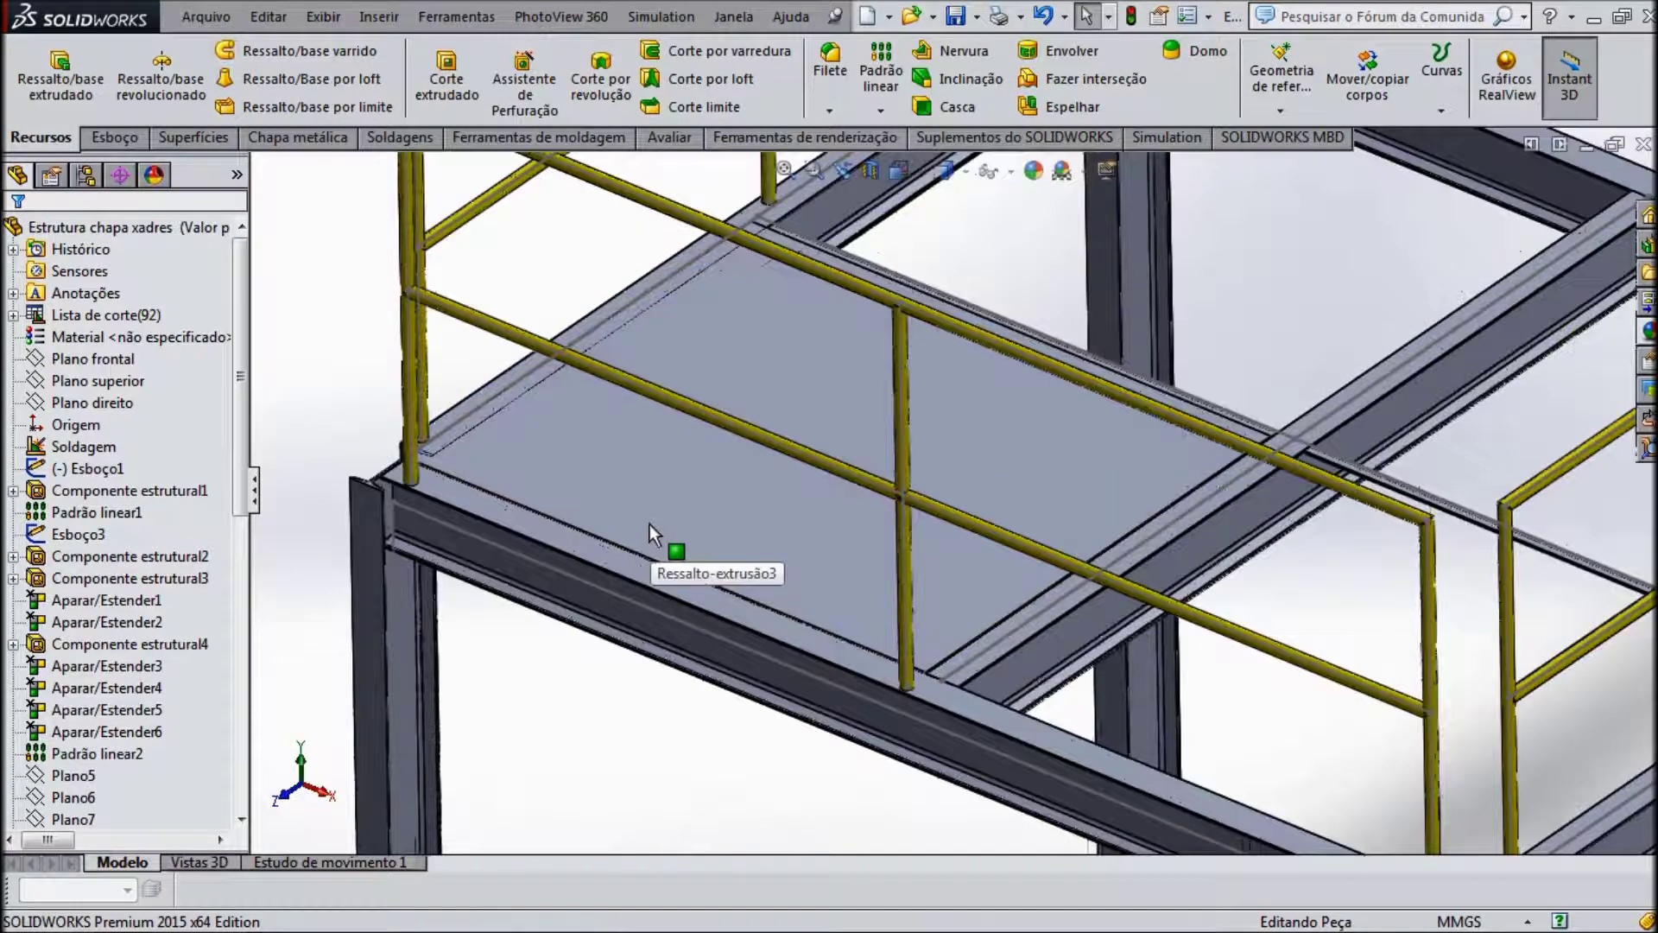
scroll(950, 466, up, 3)
scroll(950, 466, down, 1)
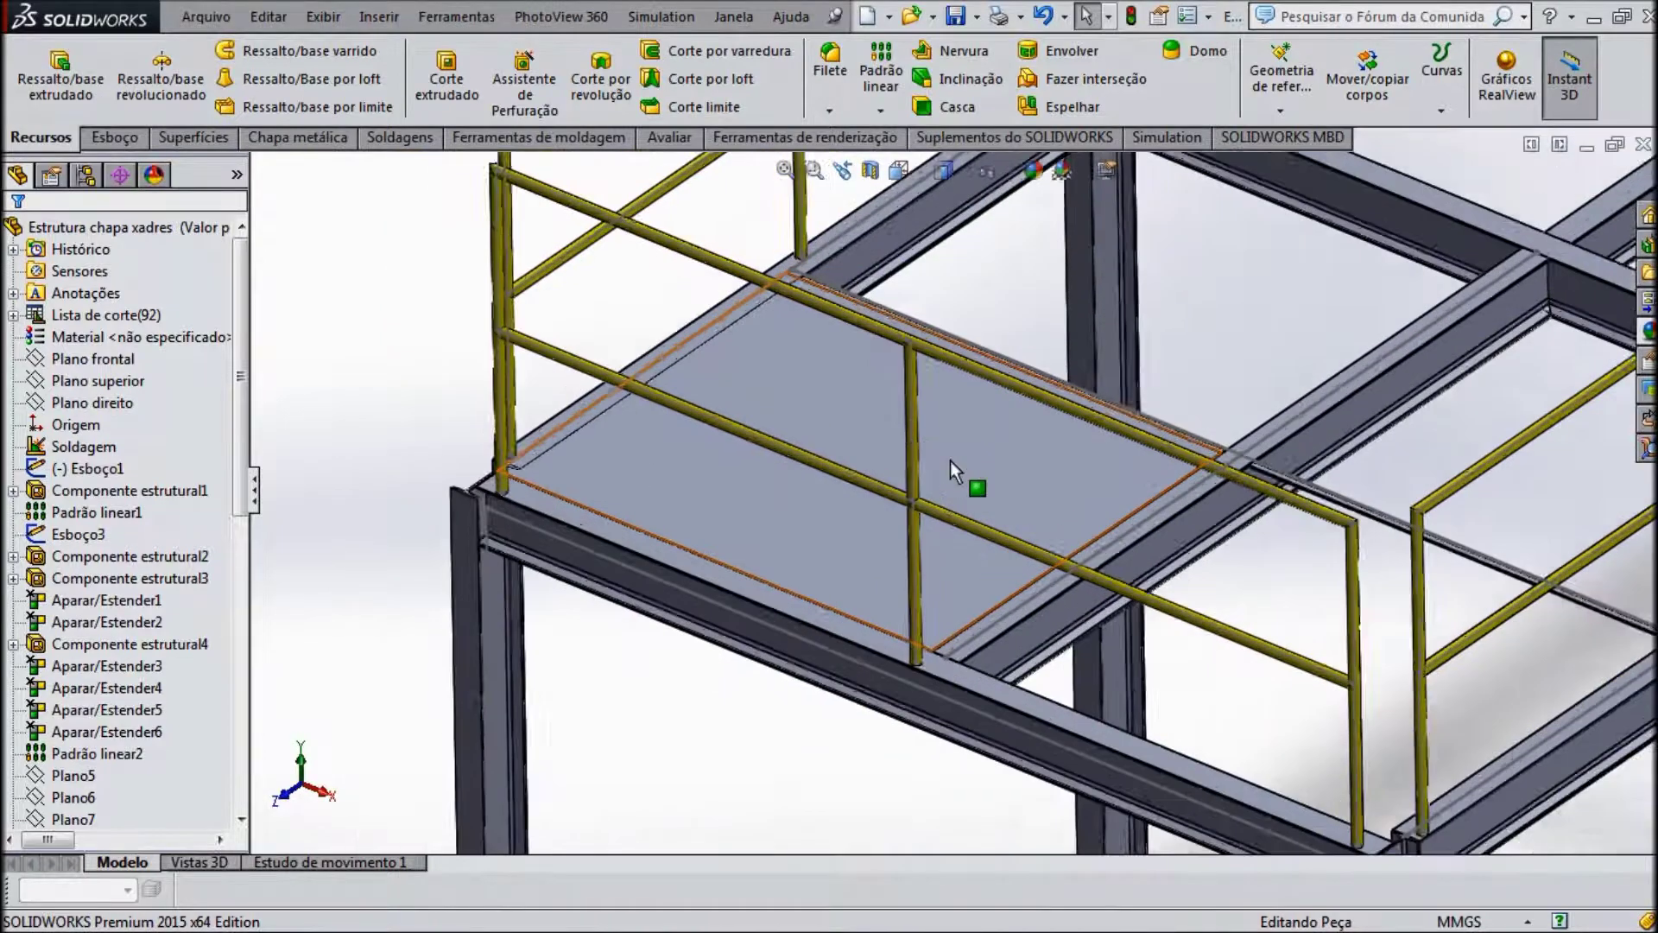
scroll(949, 471, down, 1)
scroll(967, 489, down, 1)
scroll(976, 484, down, 1)
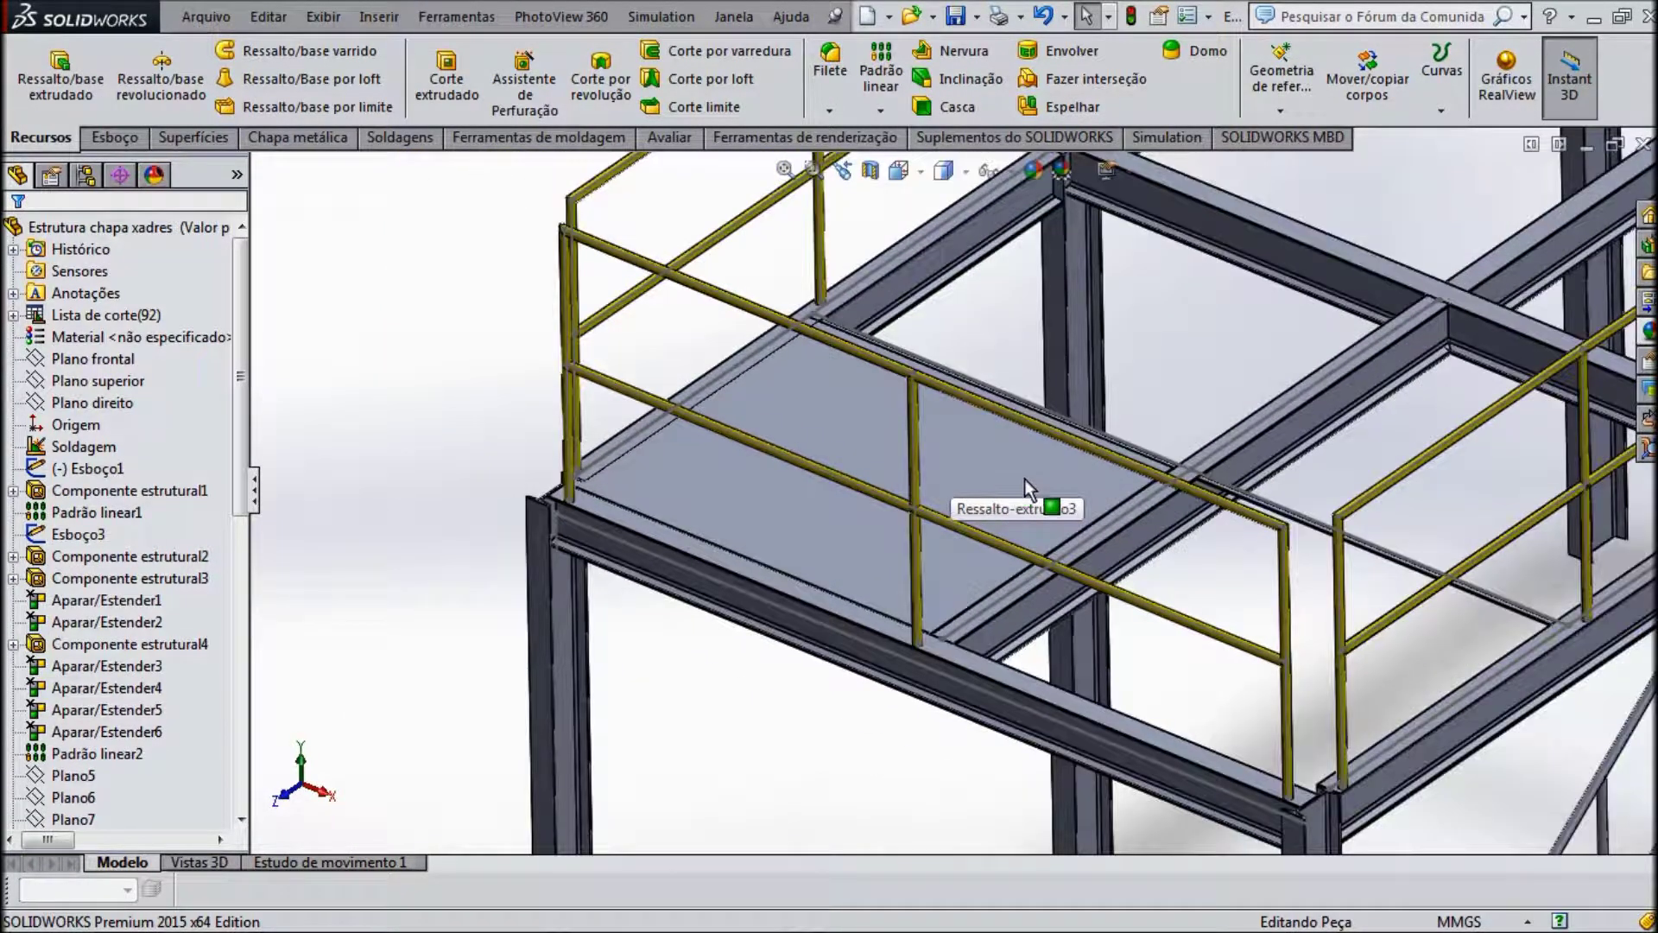
scroll(968, 505, down, 1)
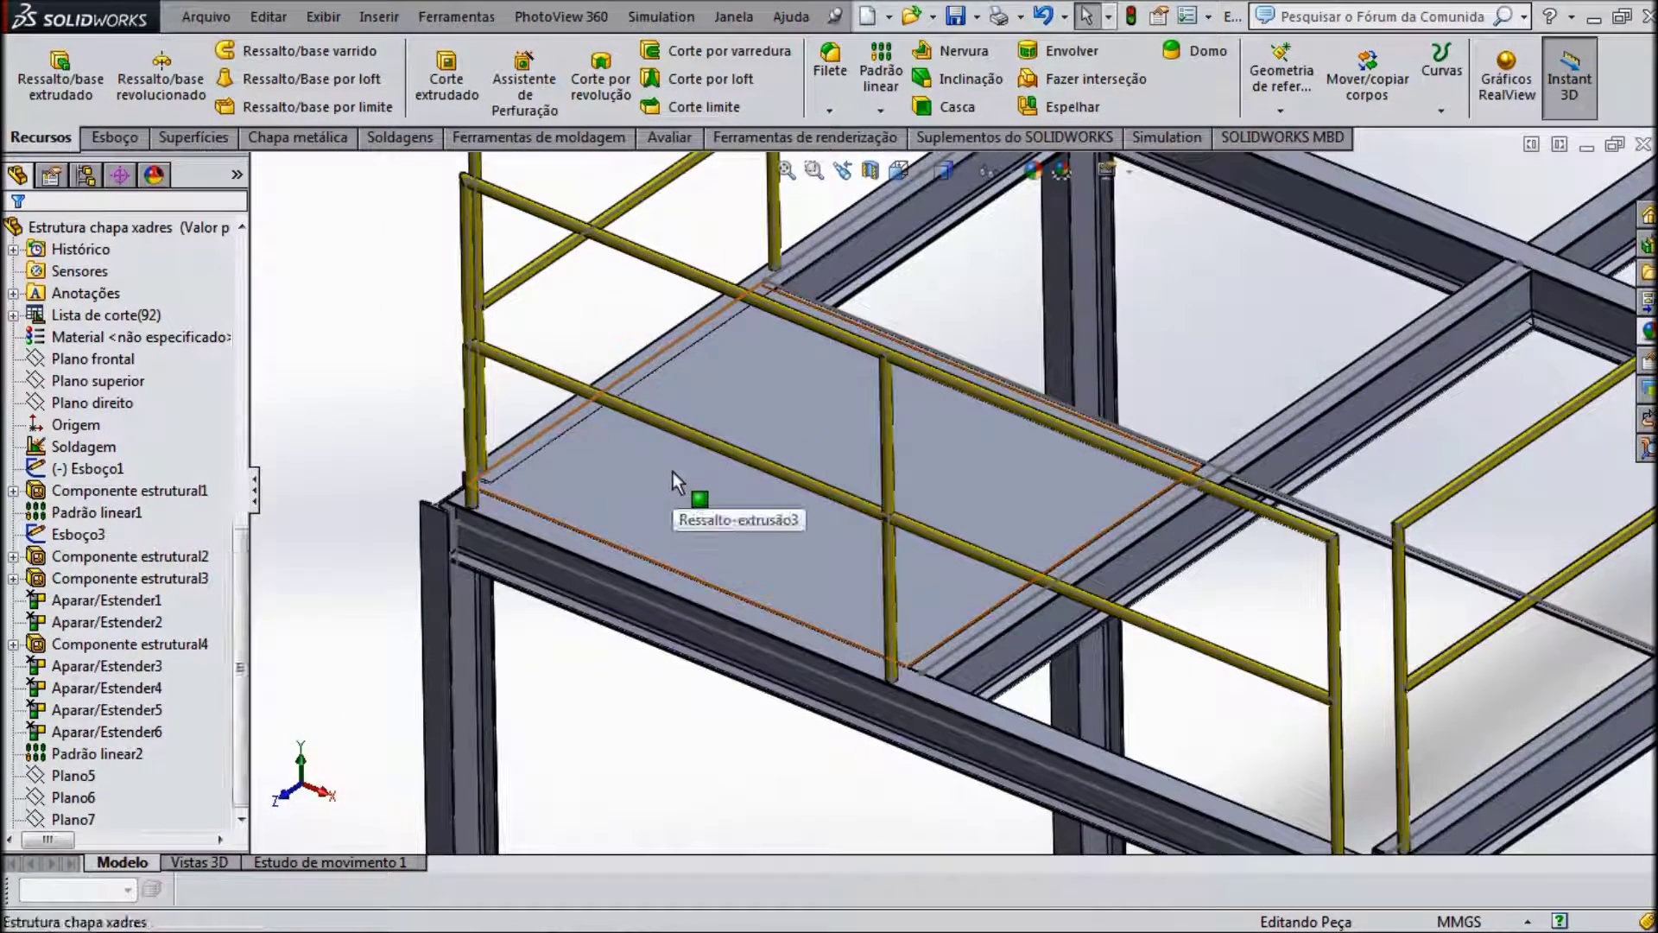
Step: Select the floor plate and edit its appearance at the Ressalto-extrusão3 feature level
click(671, 472)
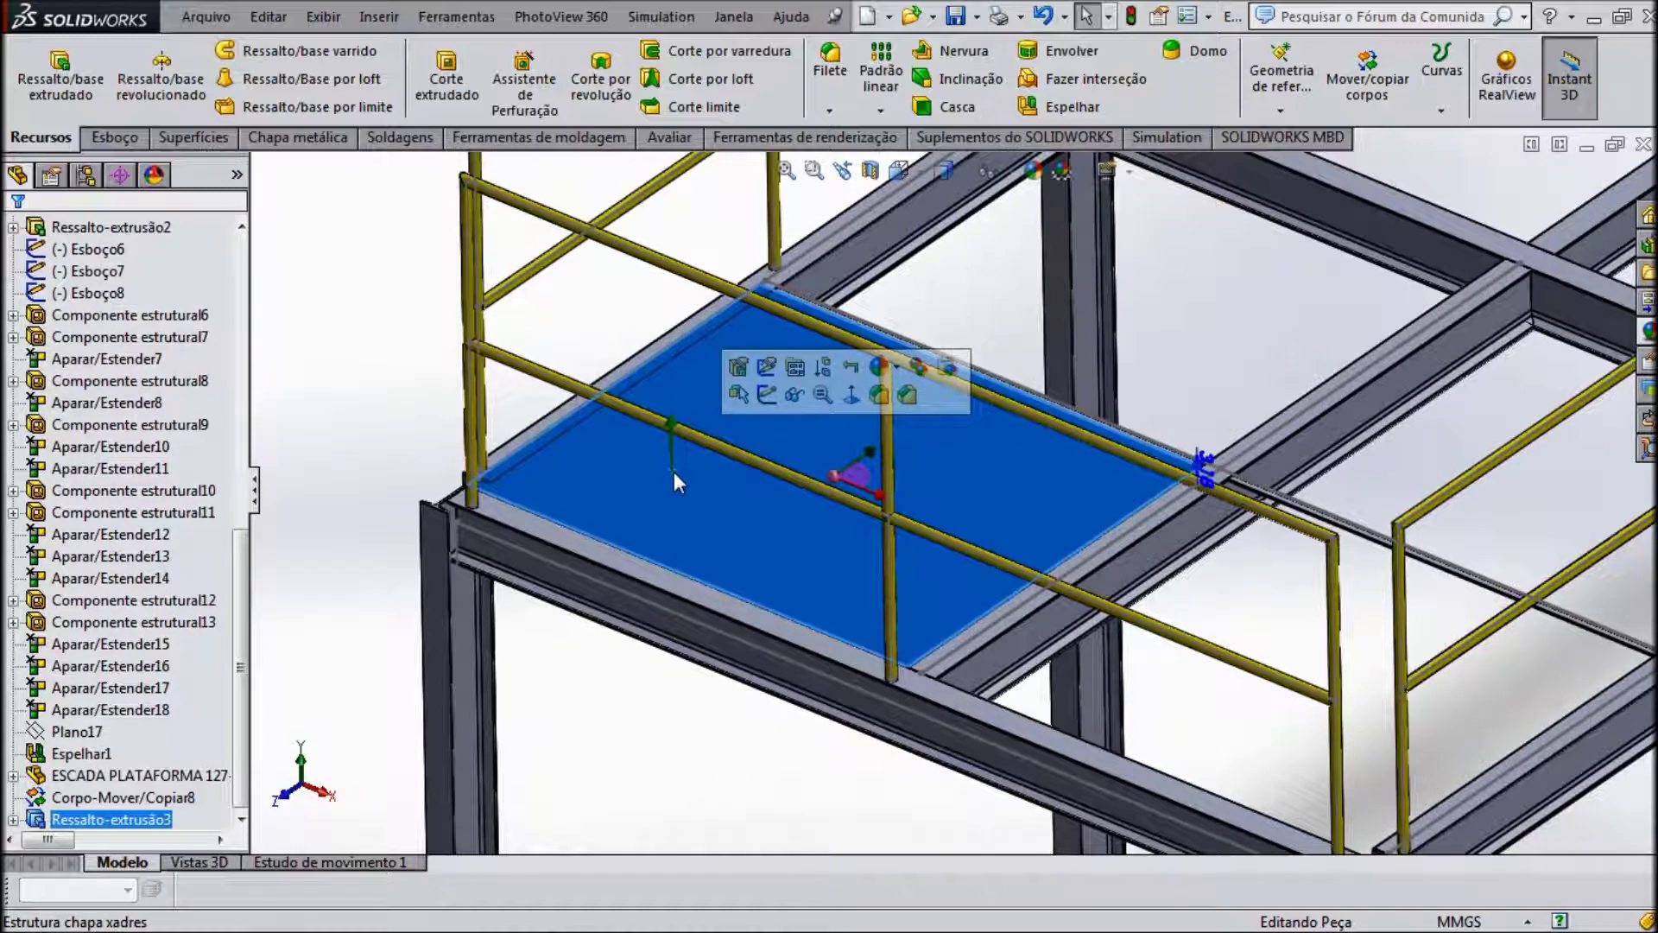
click(898, 371)
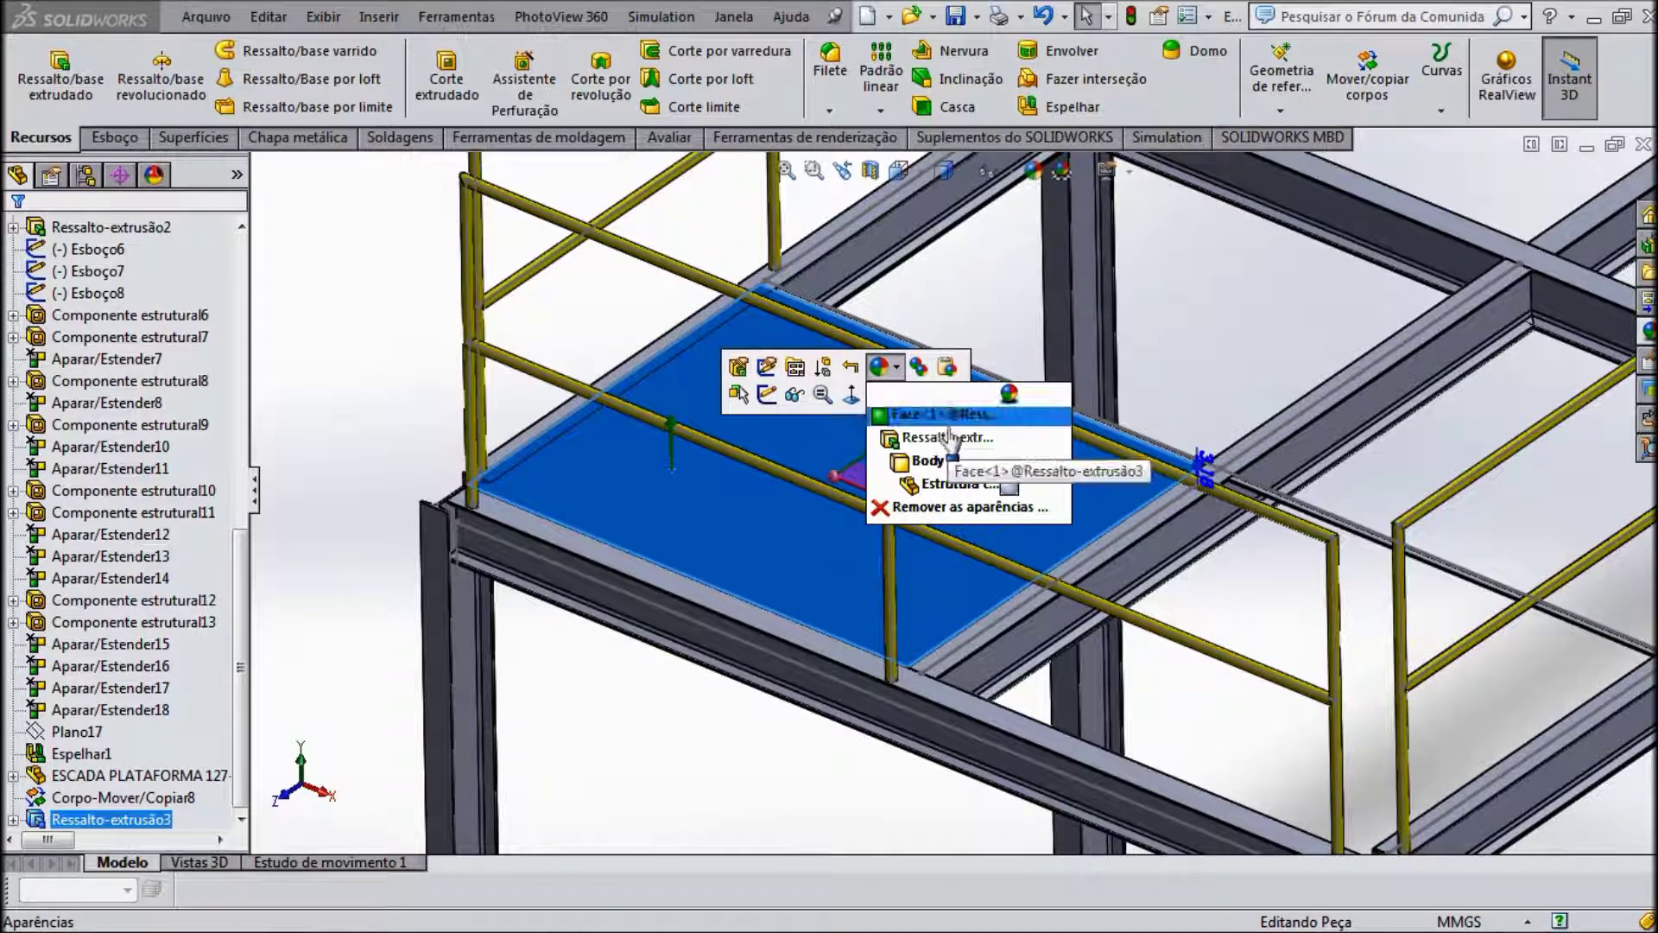
click(958, 440)
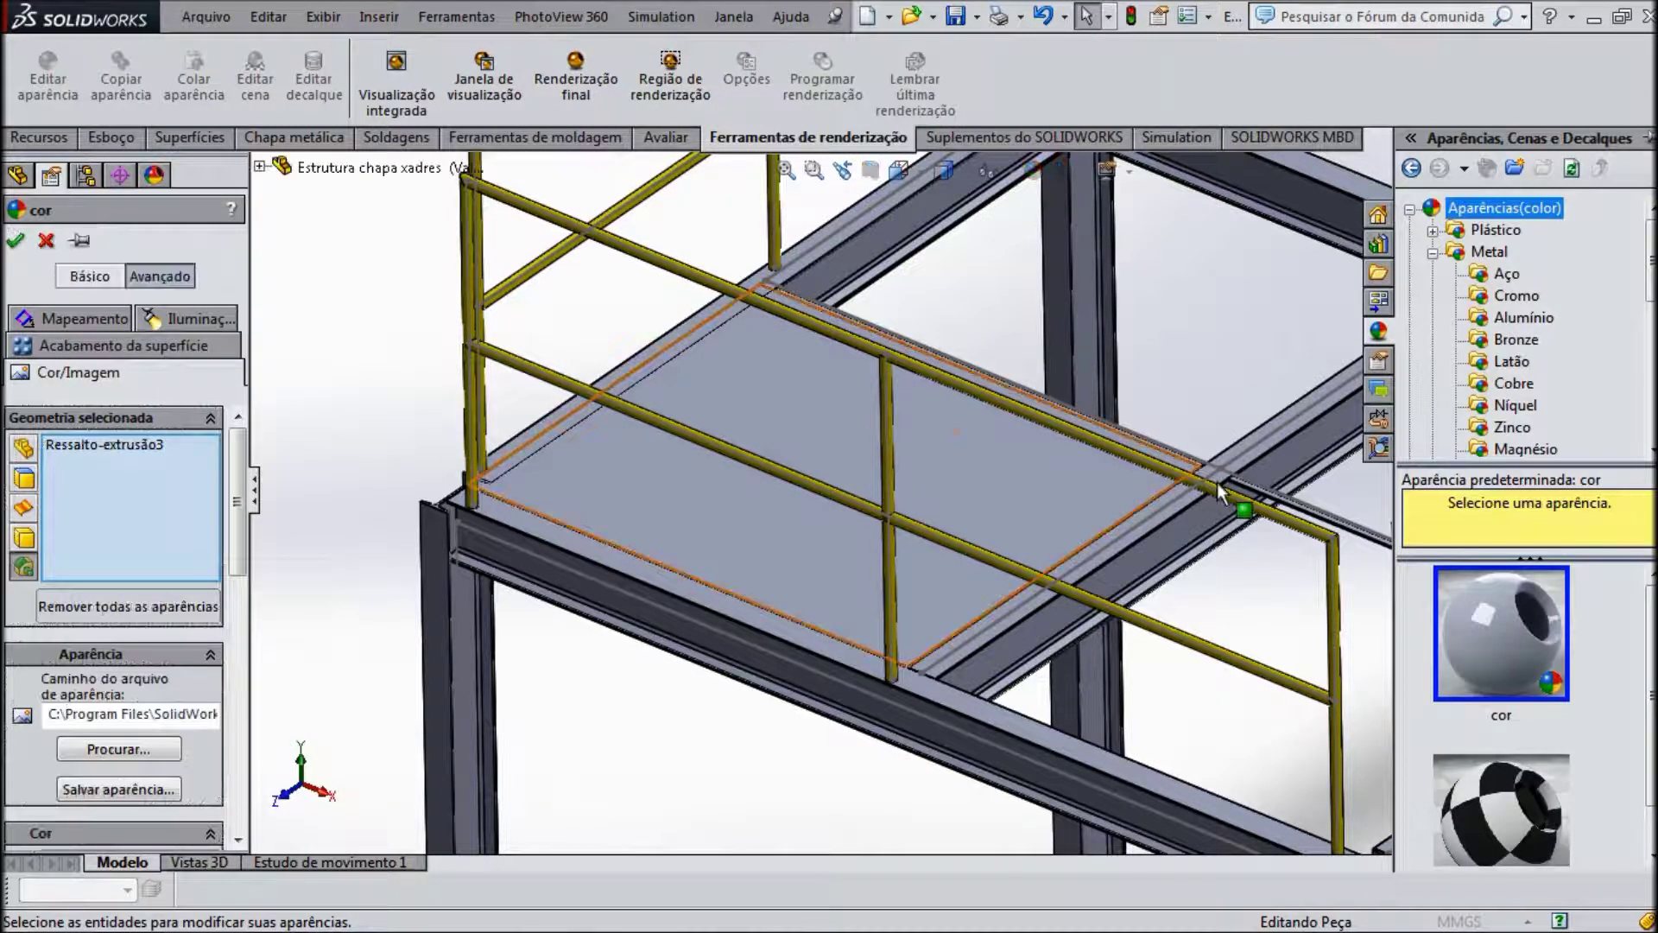
Step: Expand Appearances > Metal > Aço and scroll to the chapa corrugada de aço inoxidável thumbnail
click(1431, 254)
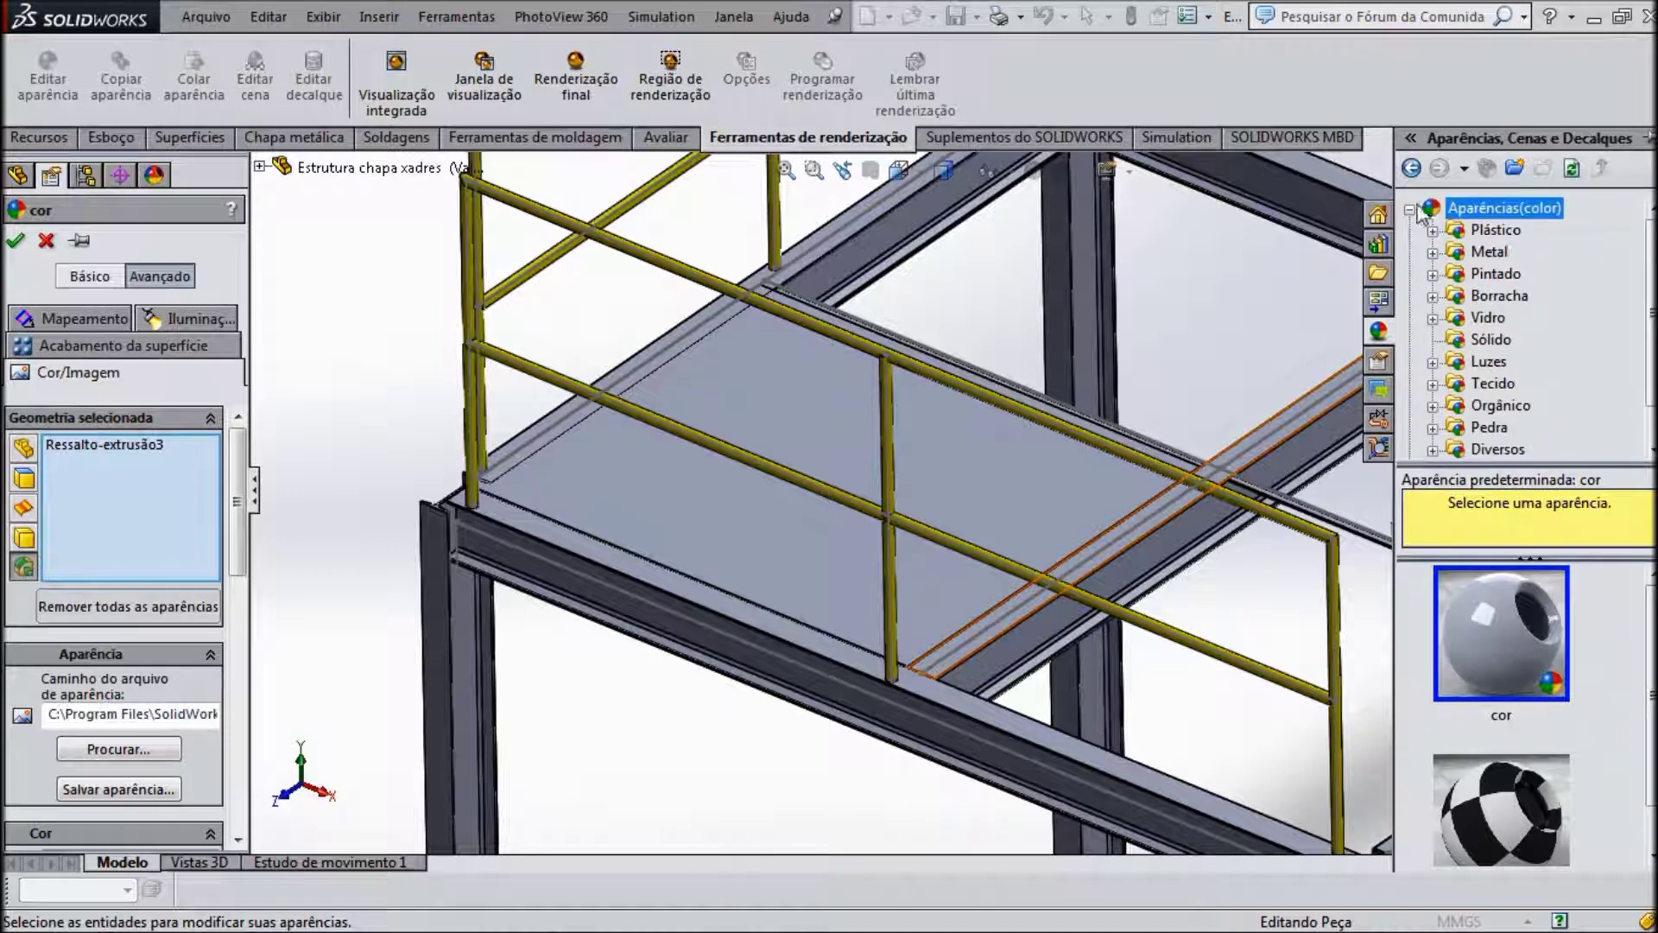
click(1411, 211)
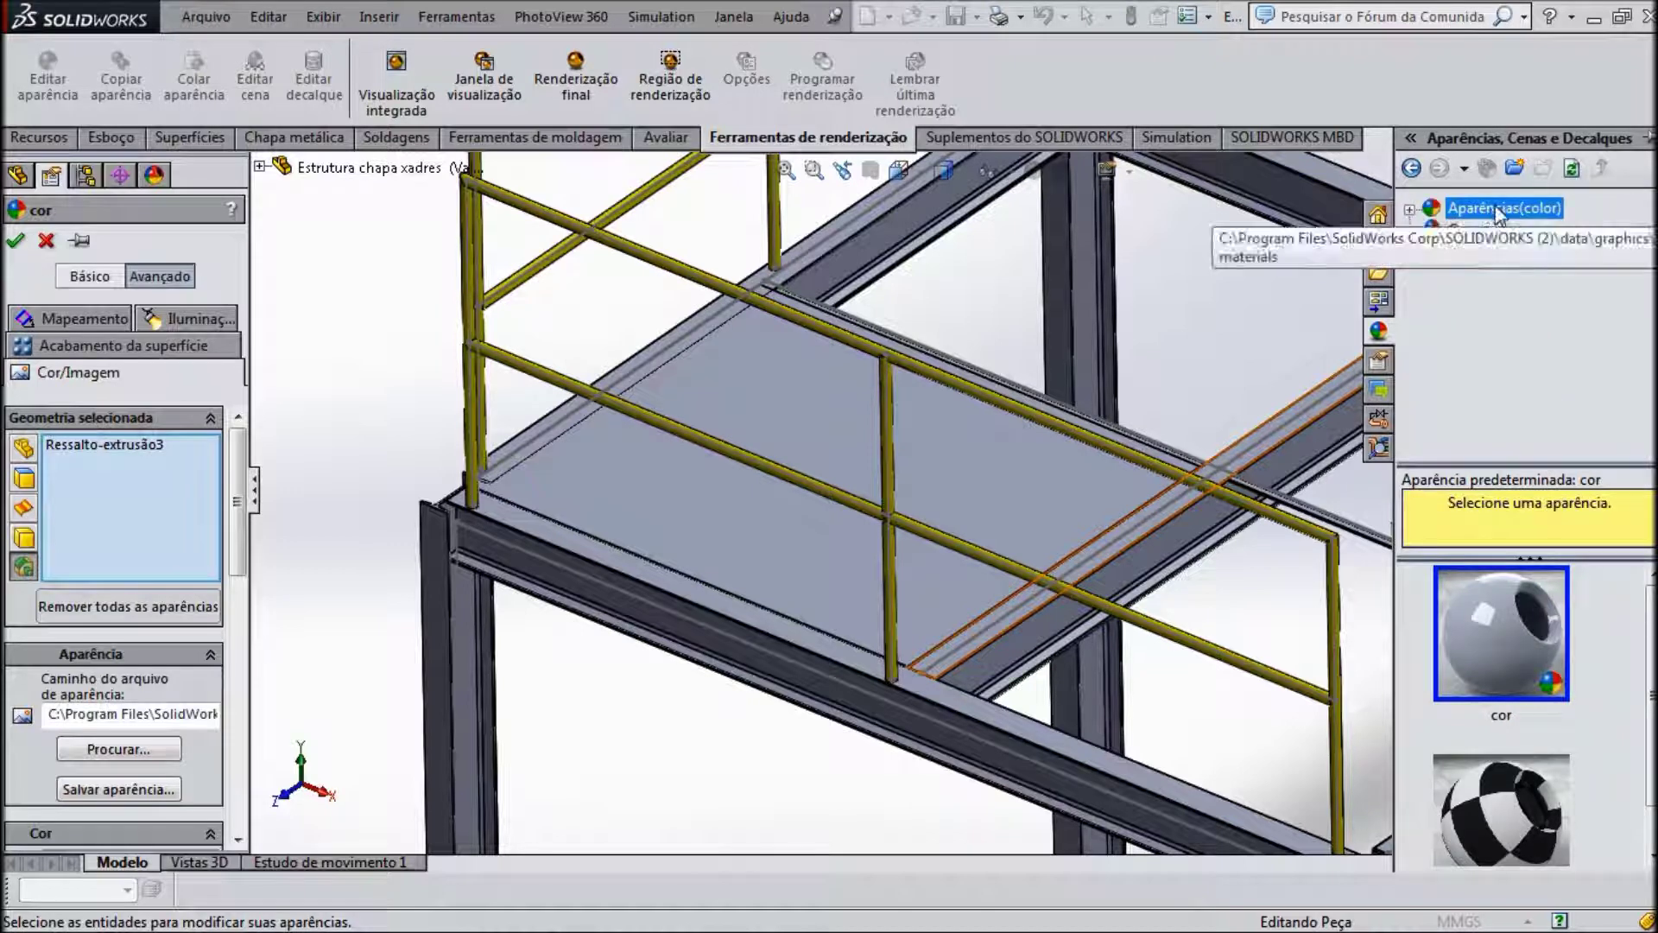
click(1410, 211)
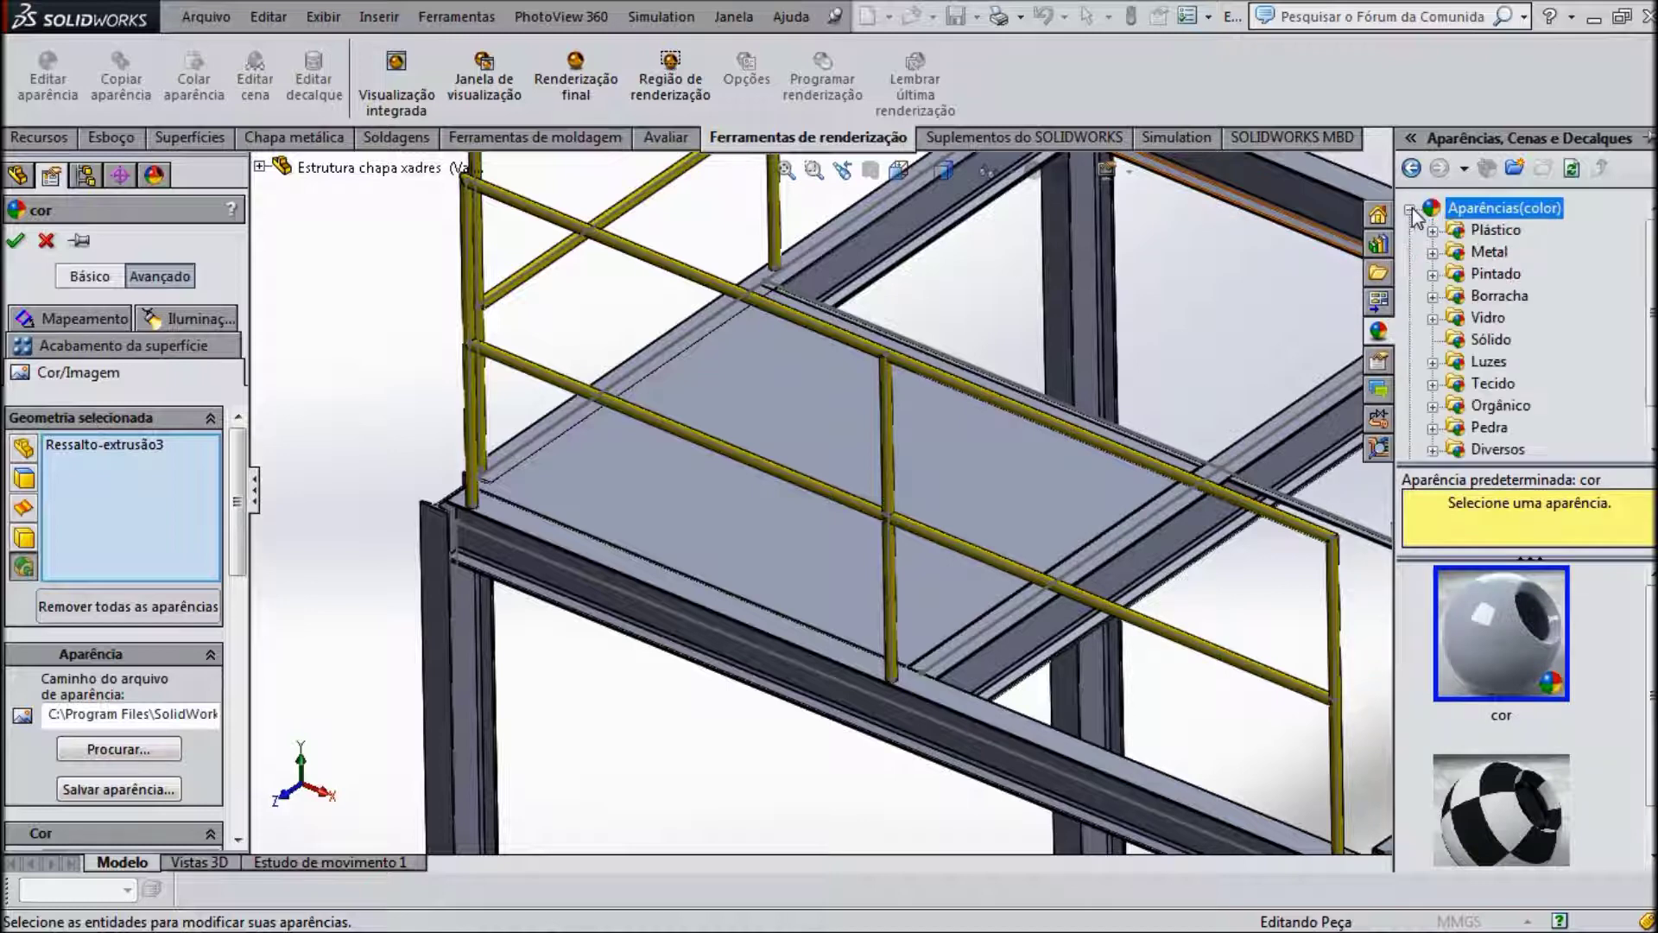
click(1431, 253)
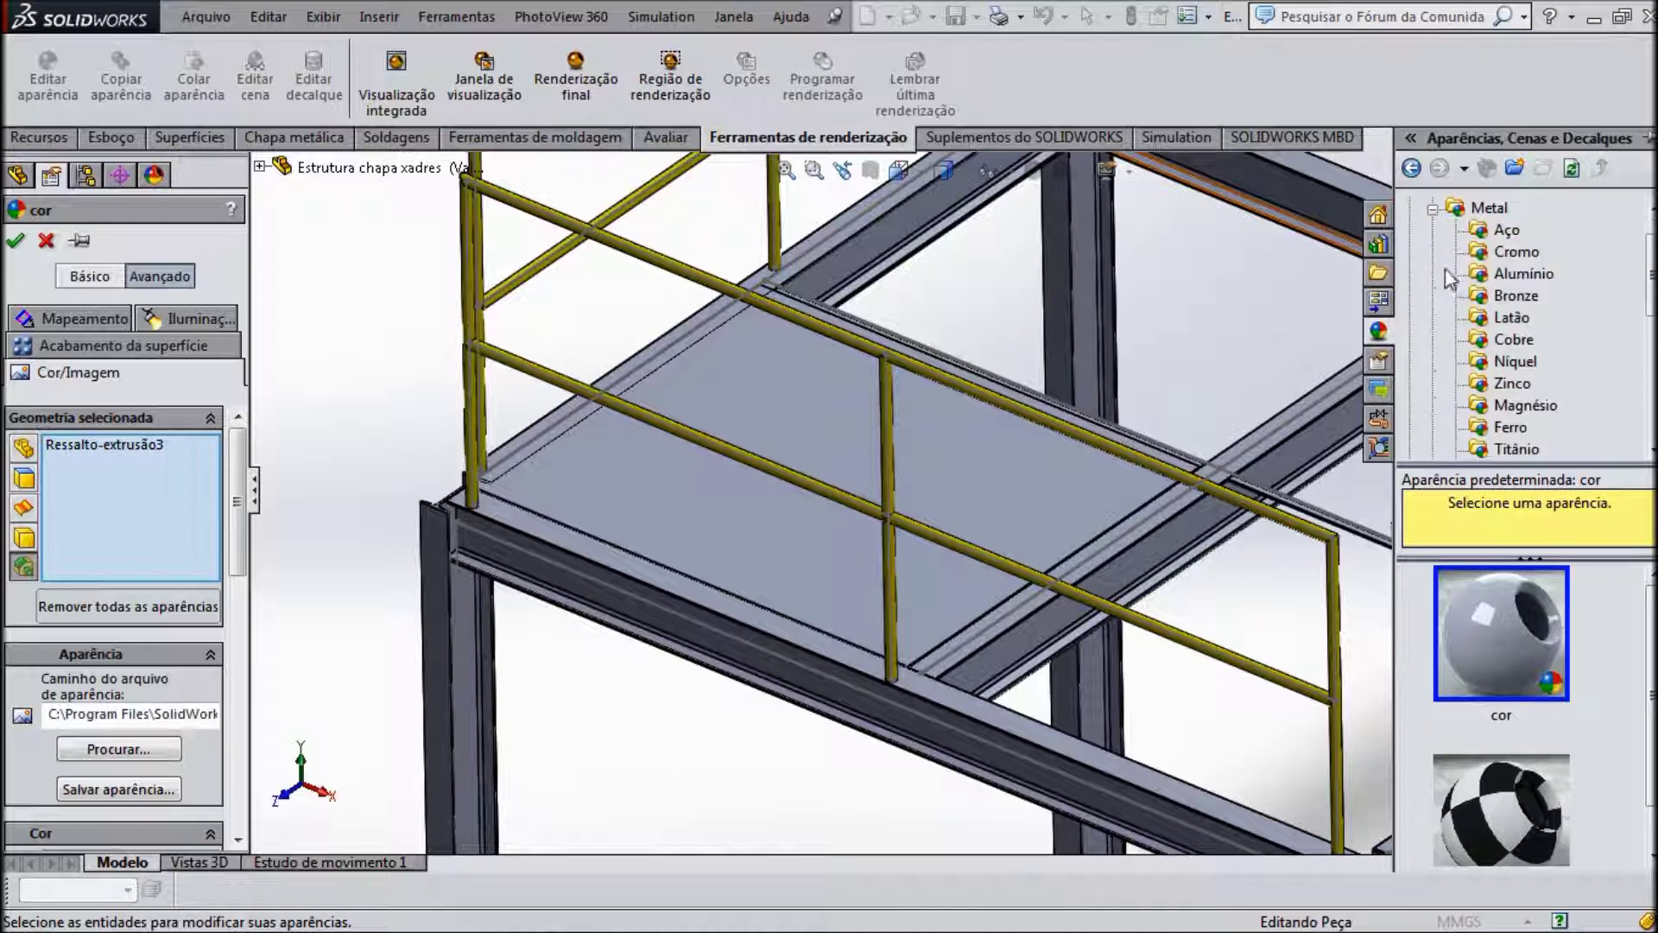
click(1506, 231)
scroll(1502, 691, down, 2)
scroll(1502, 691, down, 2)
scroll(1502, 708, down, 2)
scroll(1501, 708, down, 2)
scroll(1502, 708, down, 2)
scroll(1501, 708, down, 2)
scroll(1502, 708, down, 2)
scroll(1502, 708, down, 2)
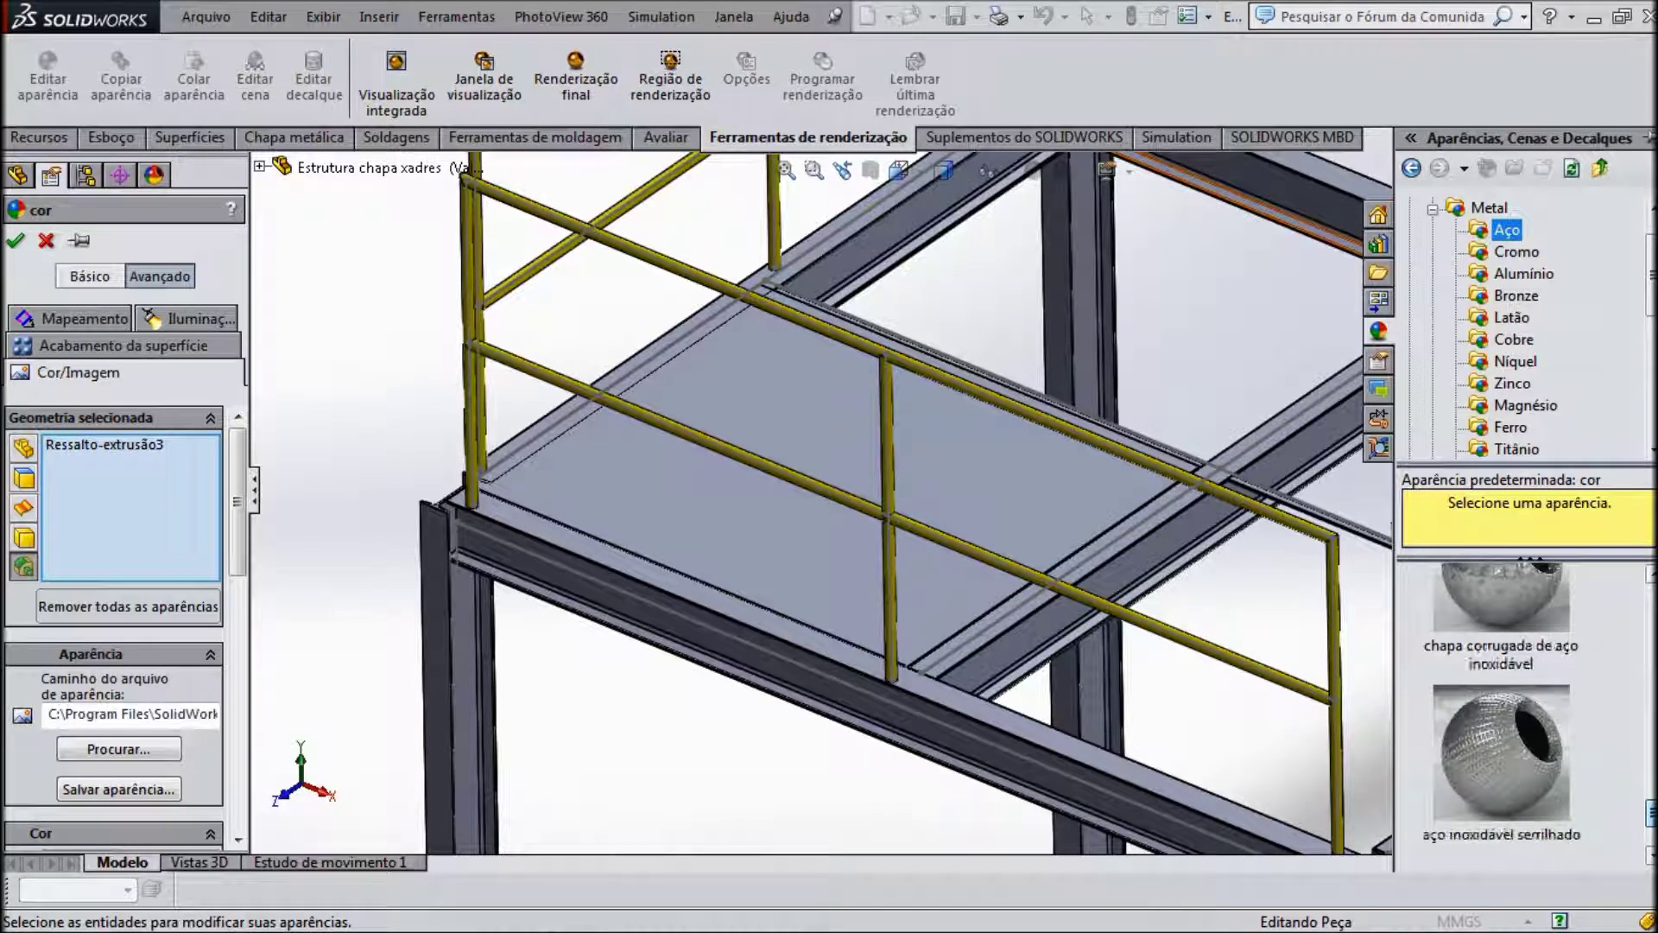
mouse_move(1500, 648)
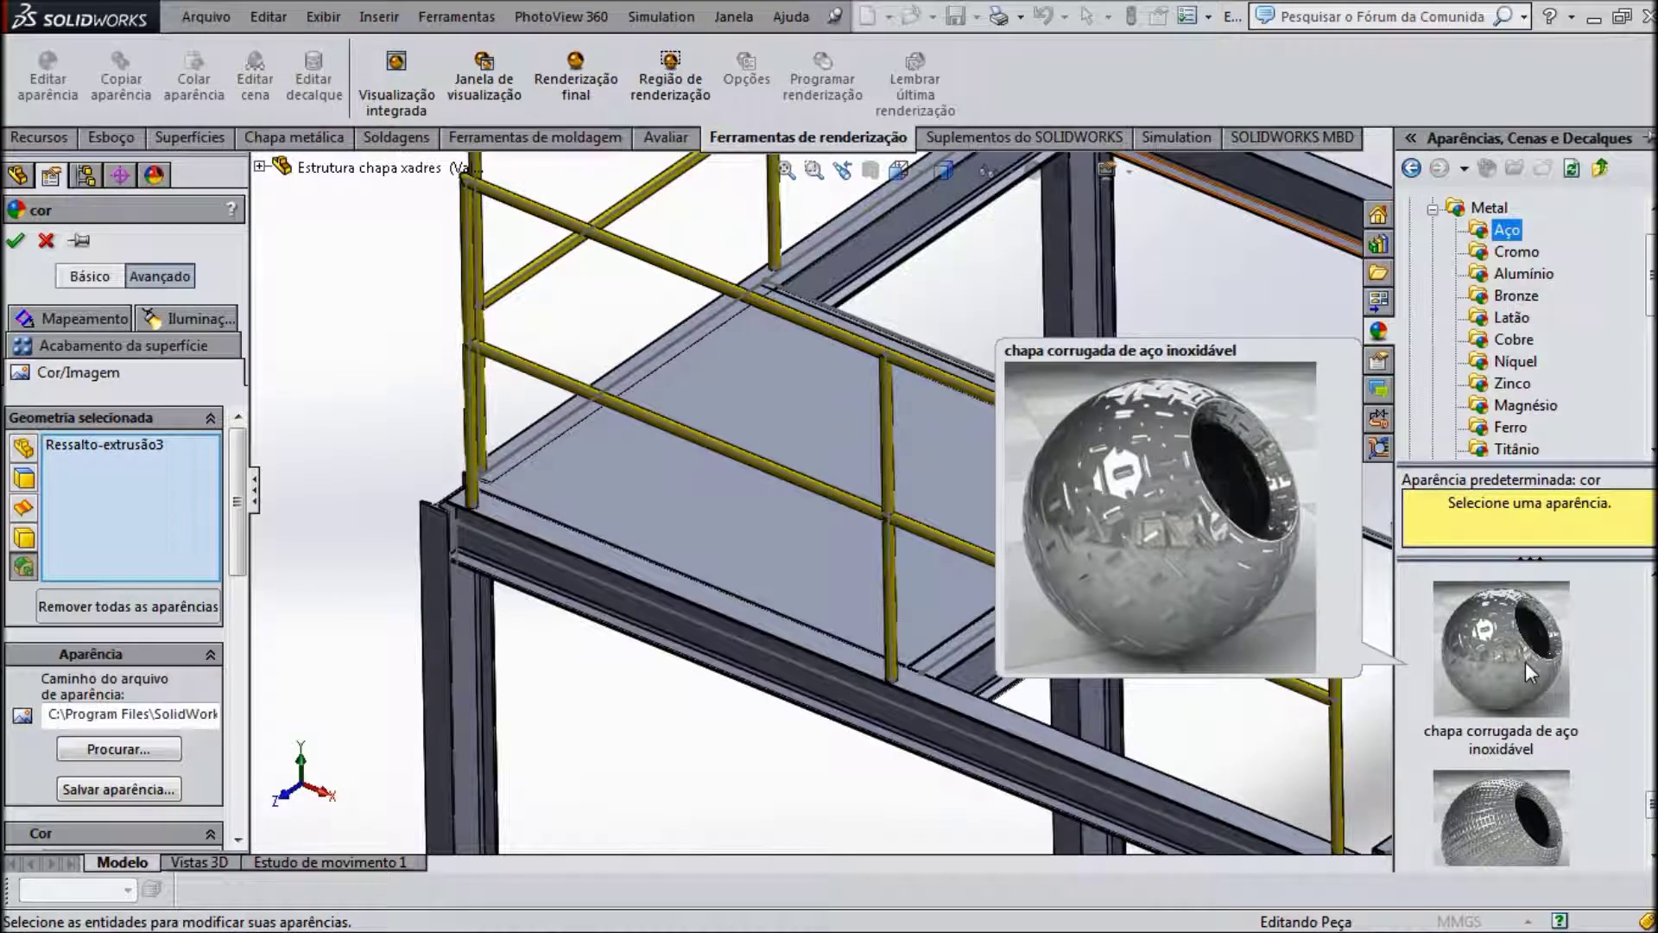
Step: Apply chapa corrugada de aço inoxidável to the plate and drag its texture mapping smaller
click(1525, 662)
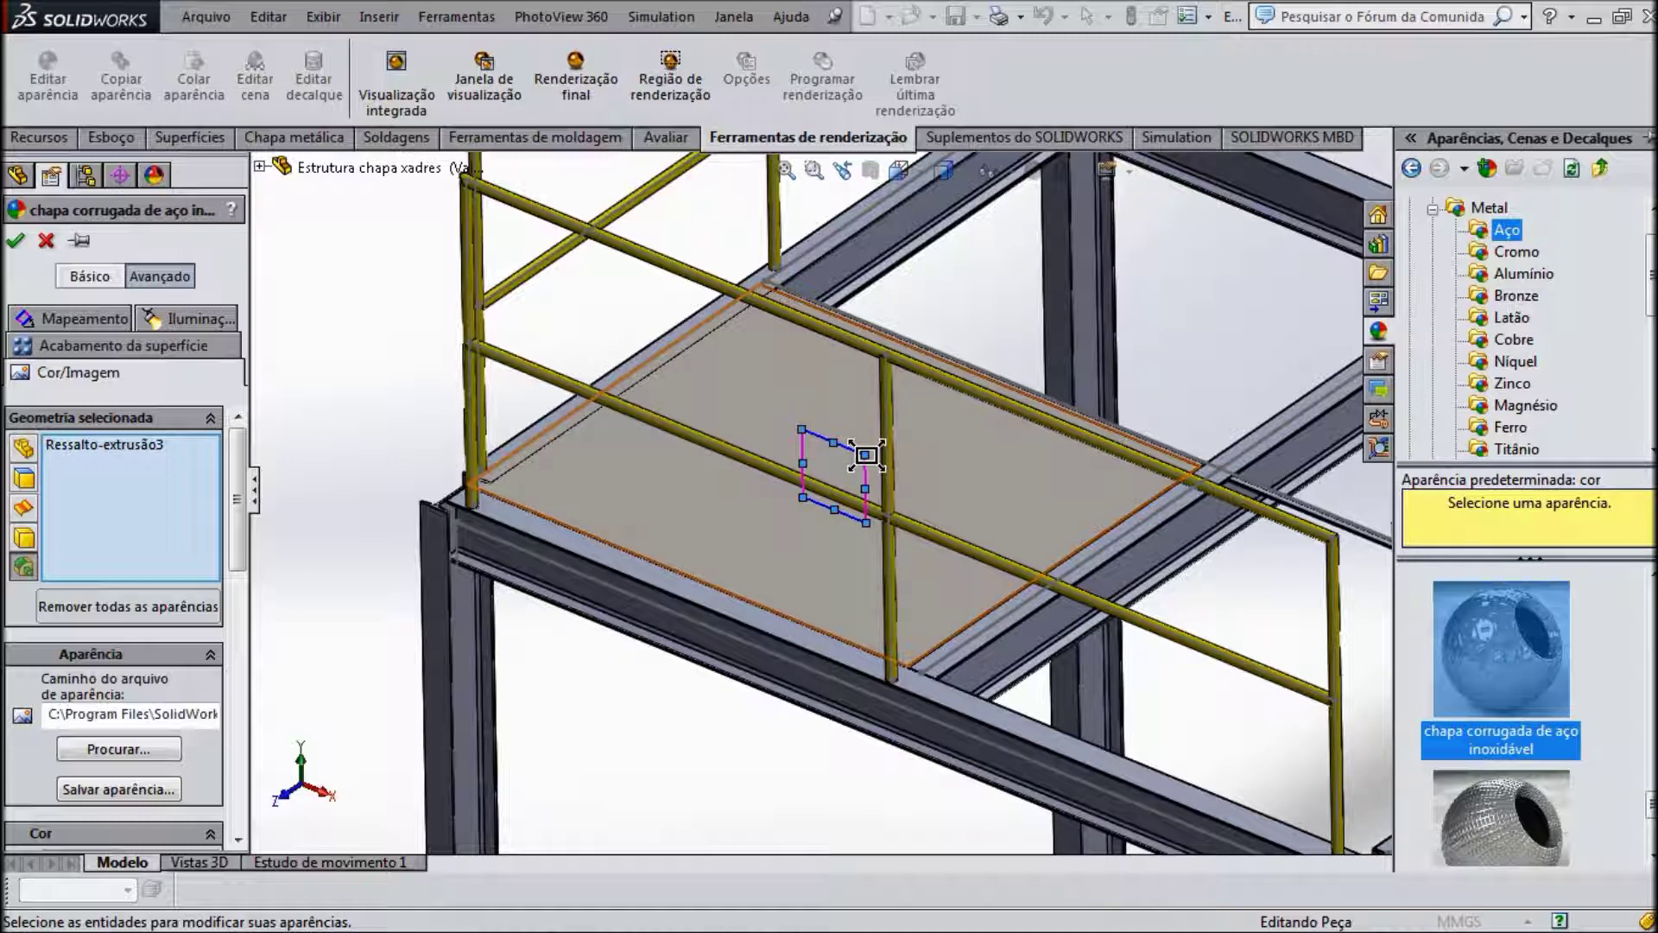
drag(866, 455, 875, 456)
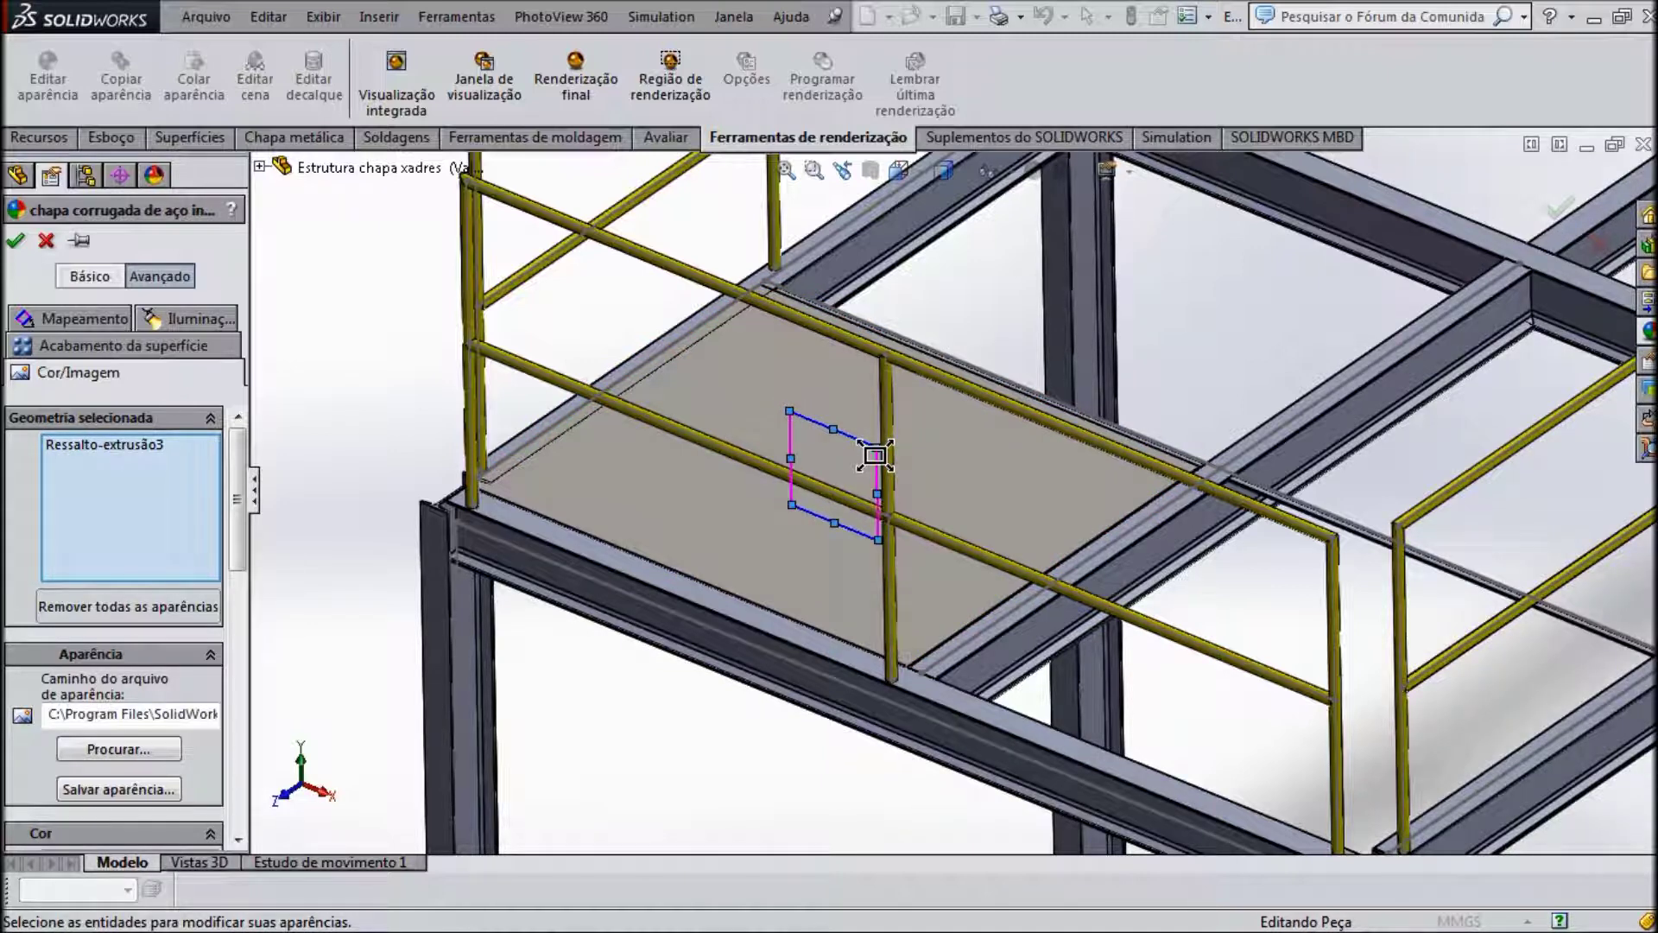
drag(875, 455, 893, 461)
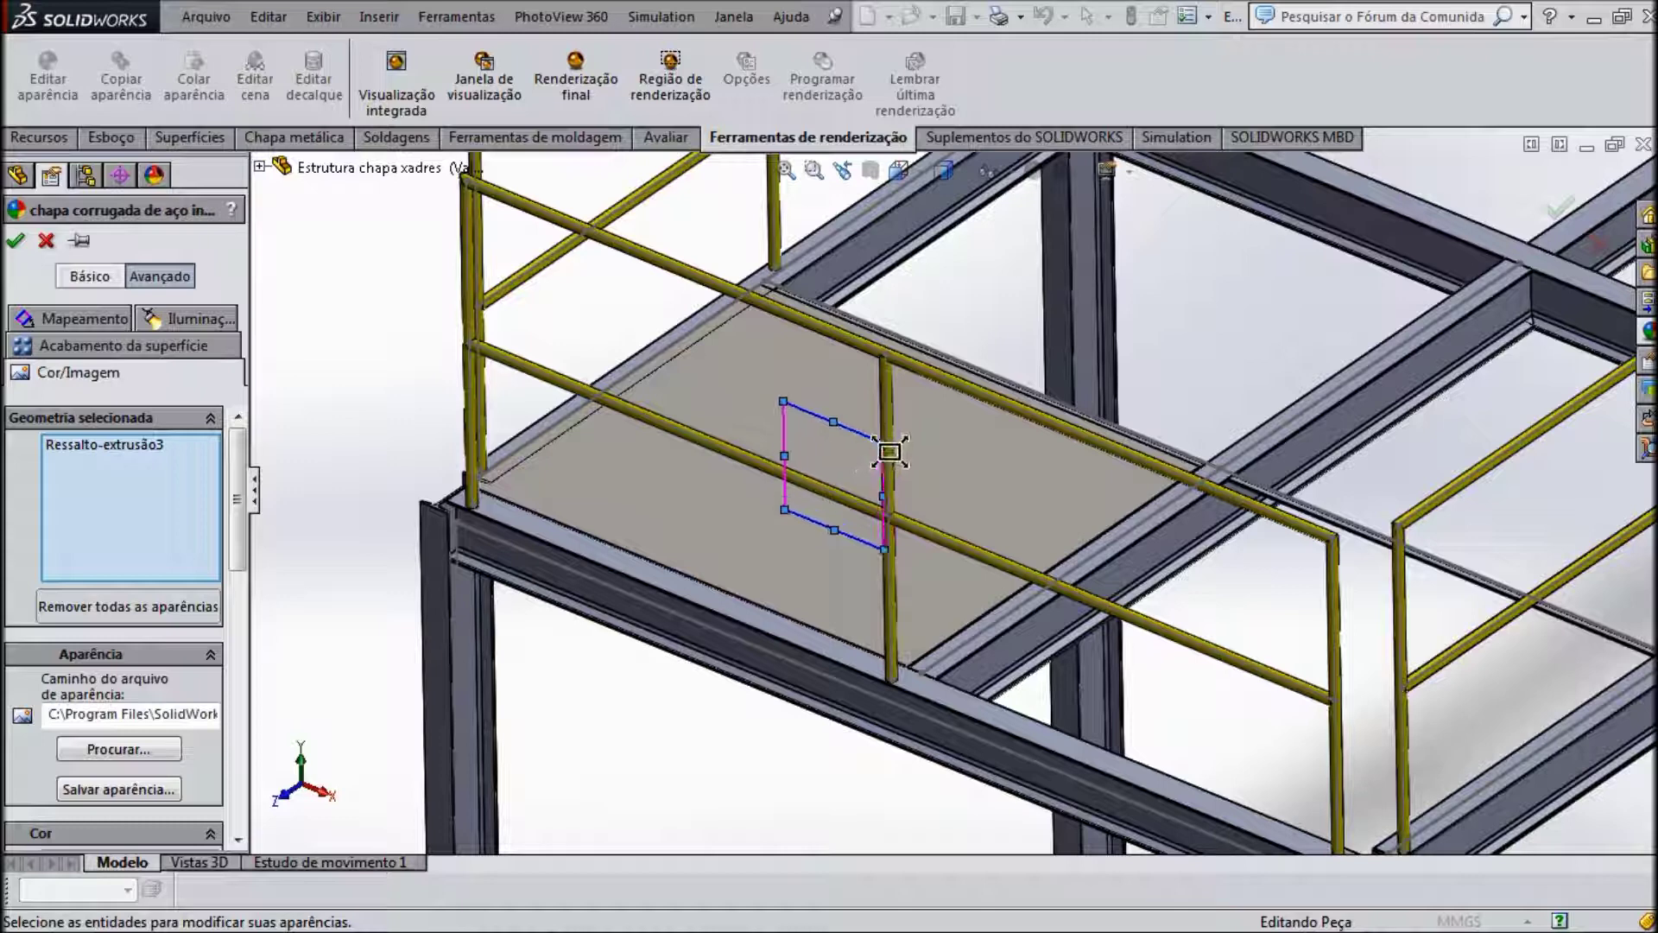
mouse_move(893, 462)
mouse_down()
mouse_move(859, 458)
mouse_move(877, 450)
mouse_up()
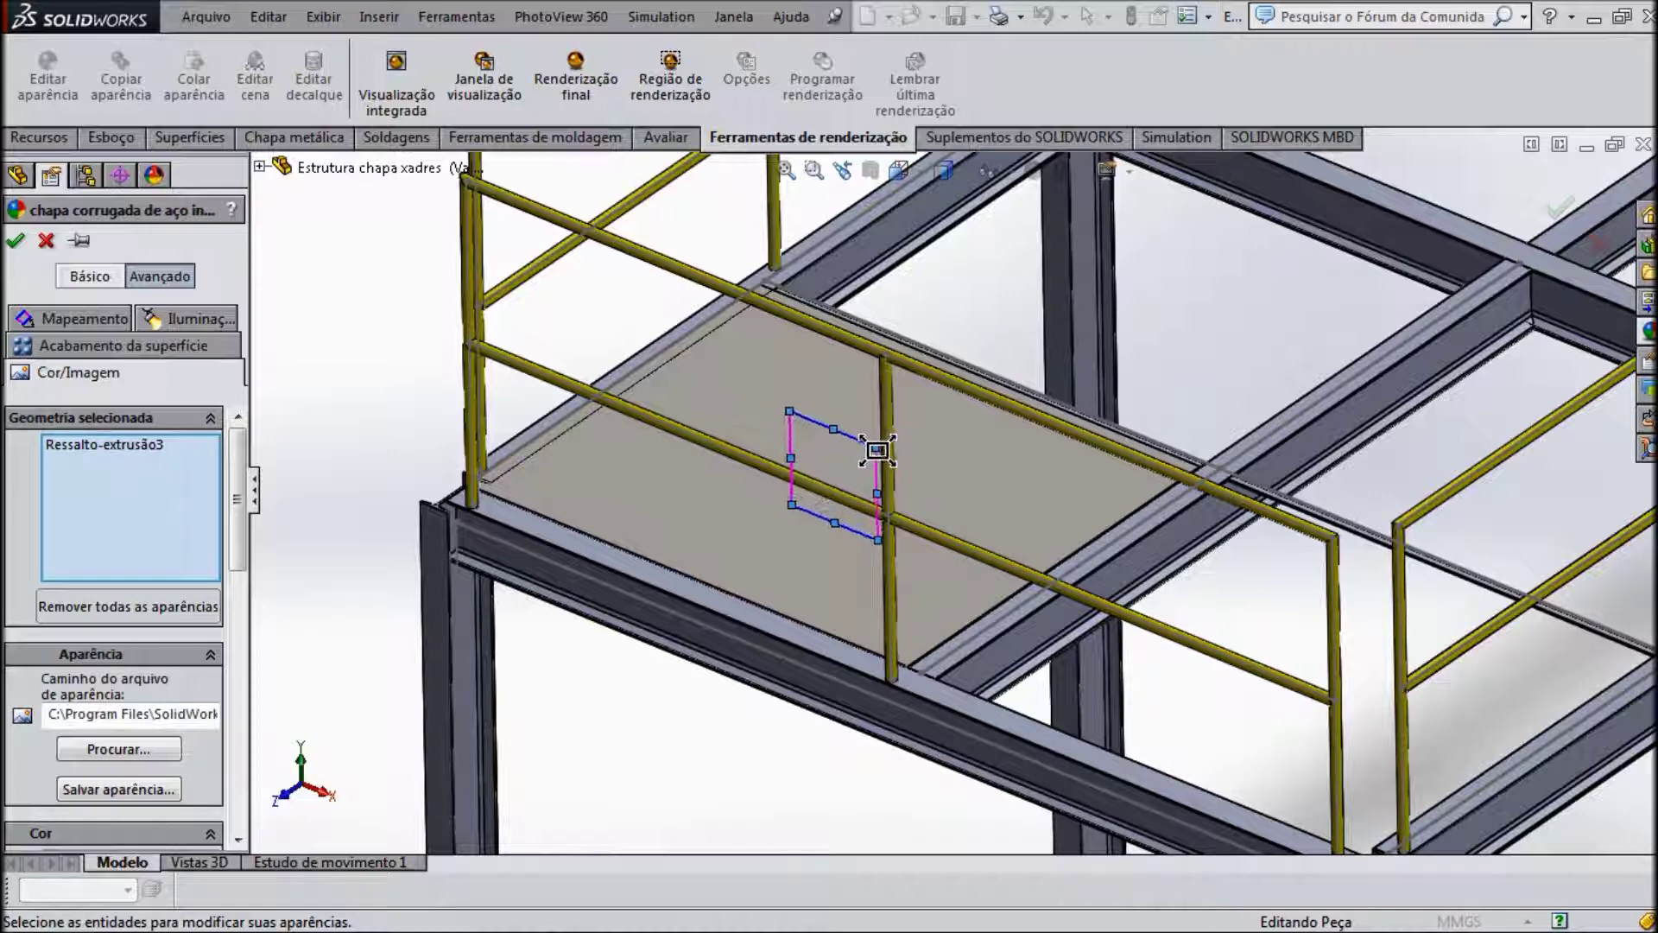
drag(880, 449, 883, 443)
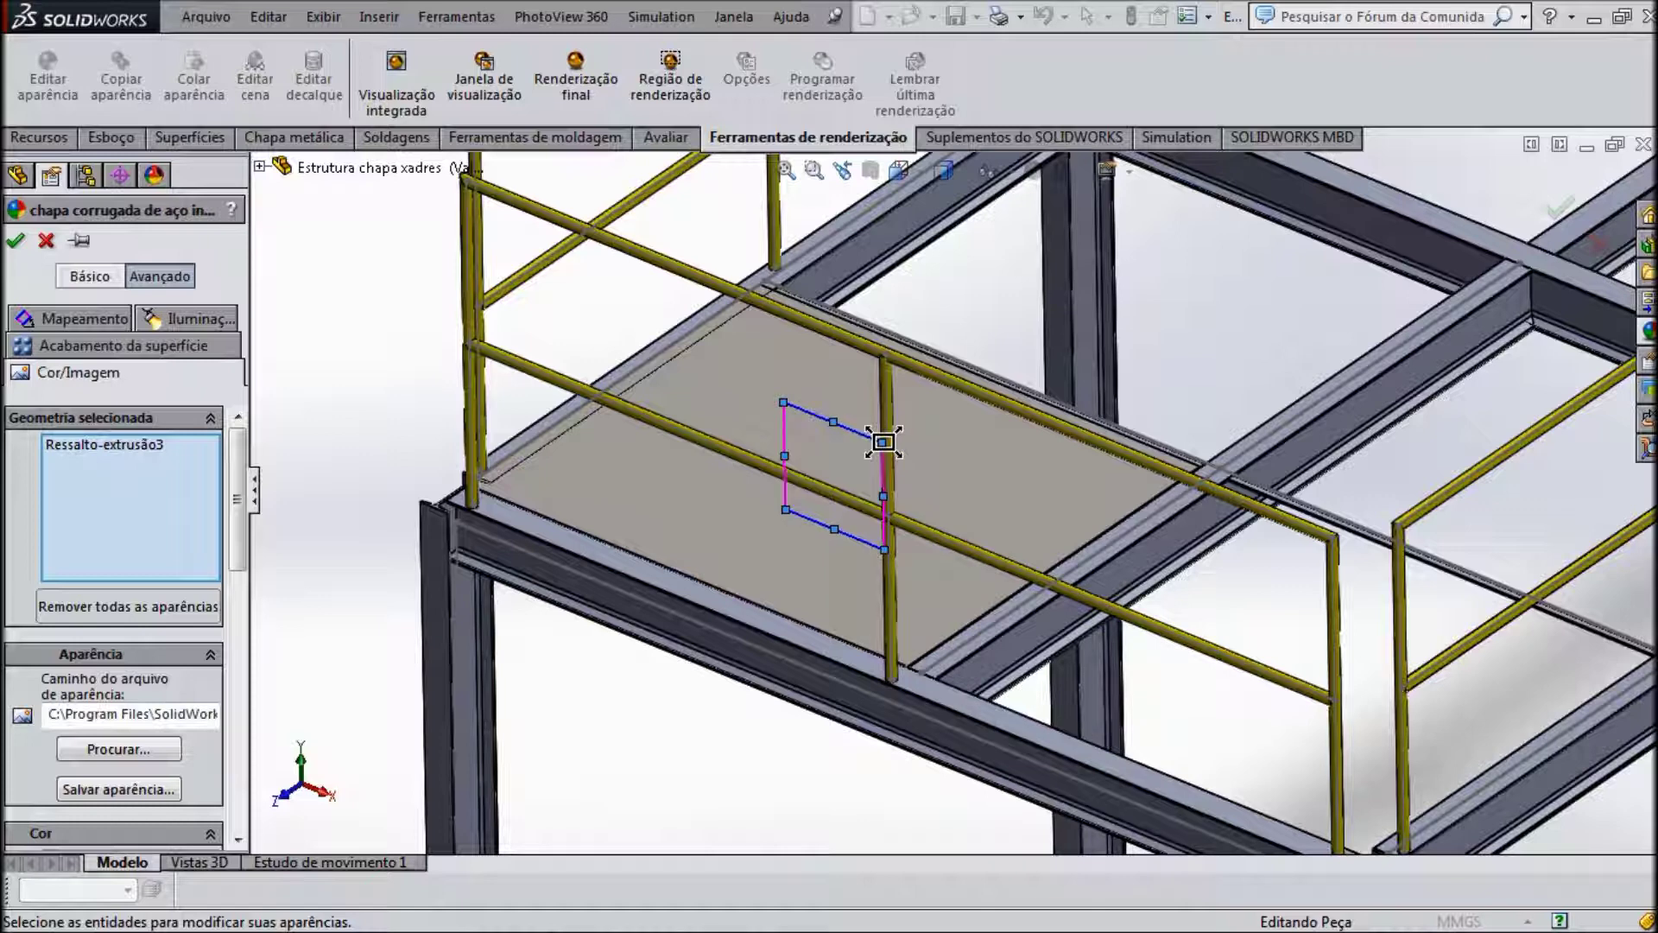
drag(883, 442, 890, 436)
drag(956, 379, 1000, 324)
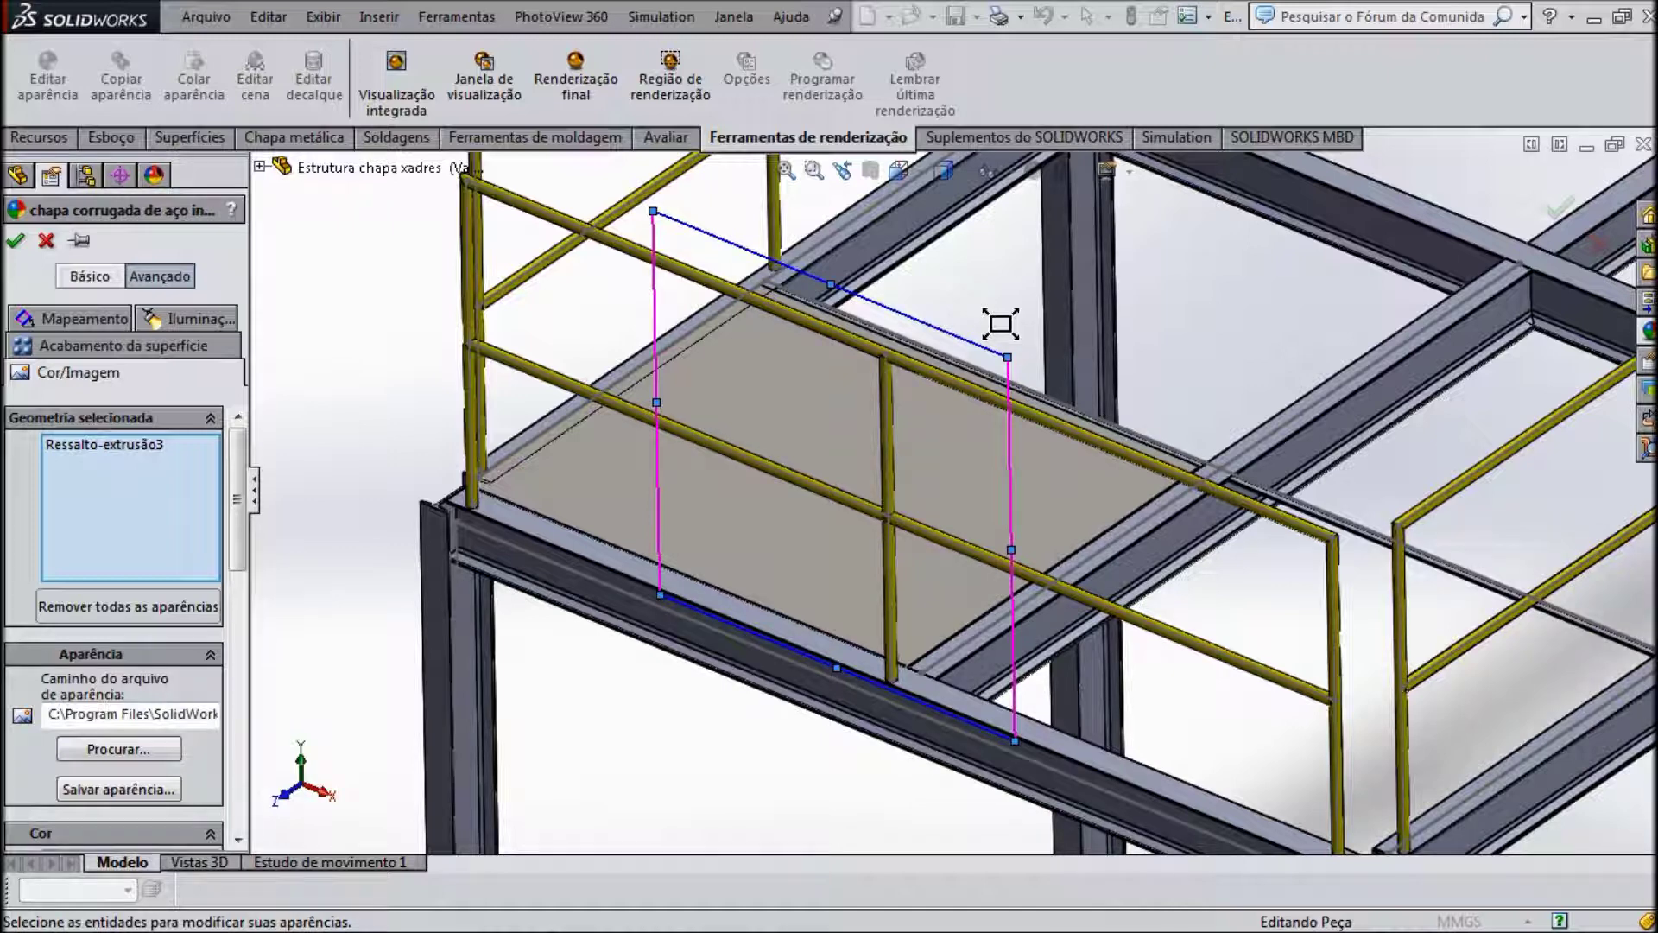
drag(1001, 324, 875, 508)
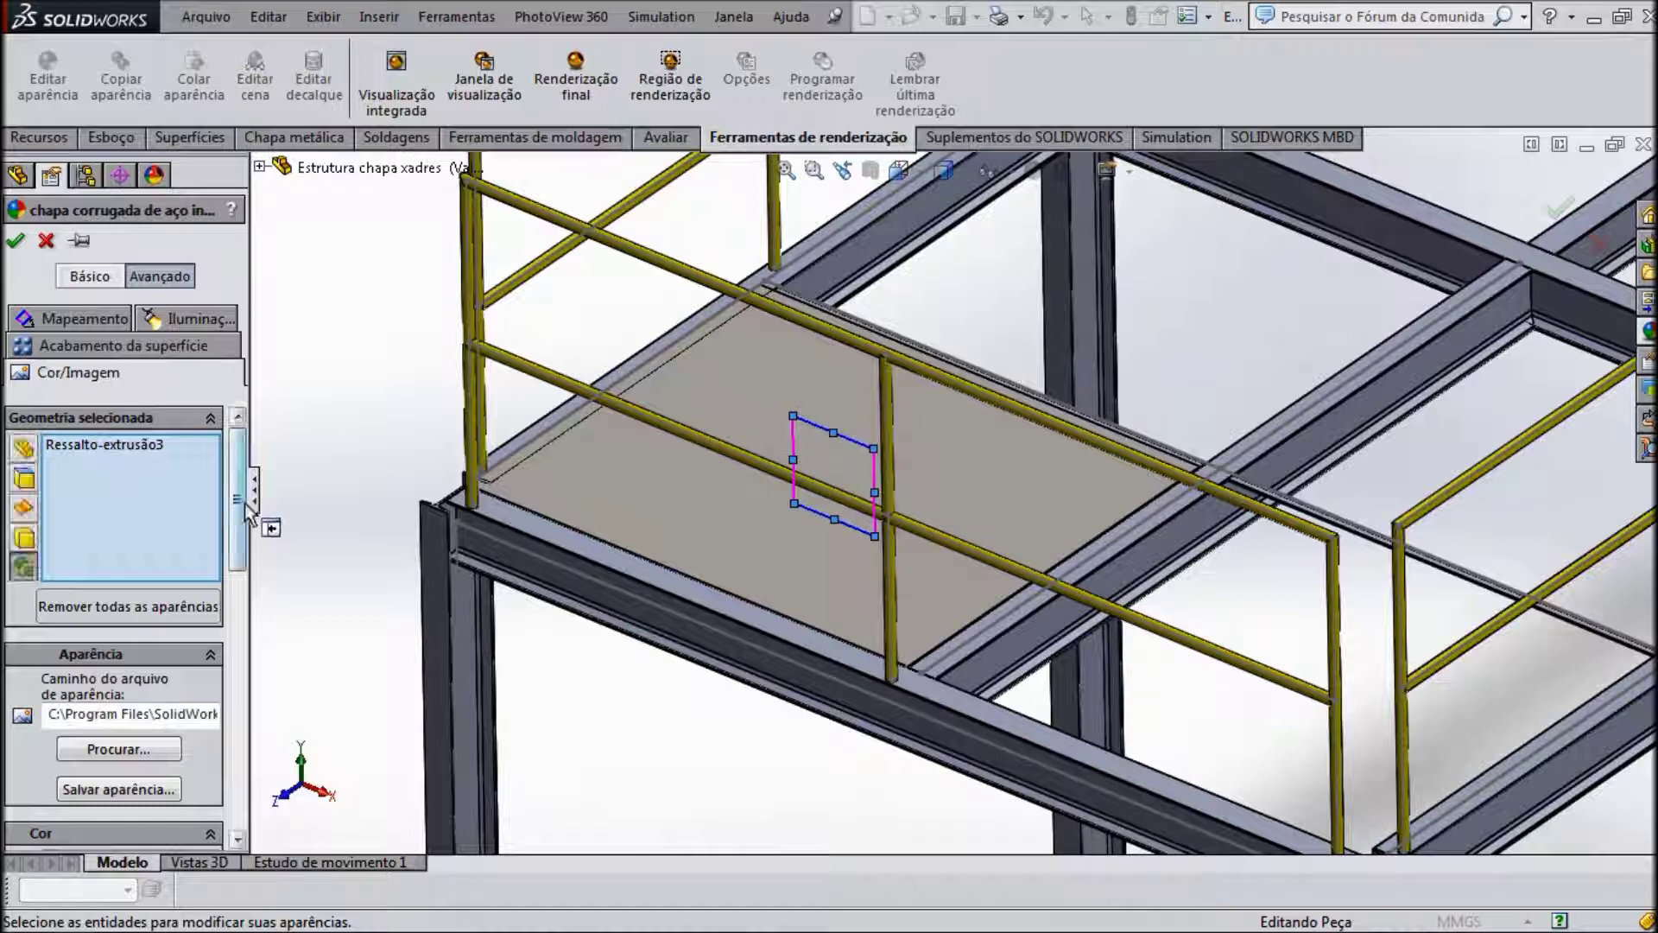
drag(239, 509, 238, 677)
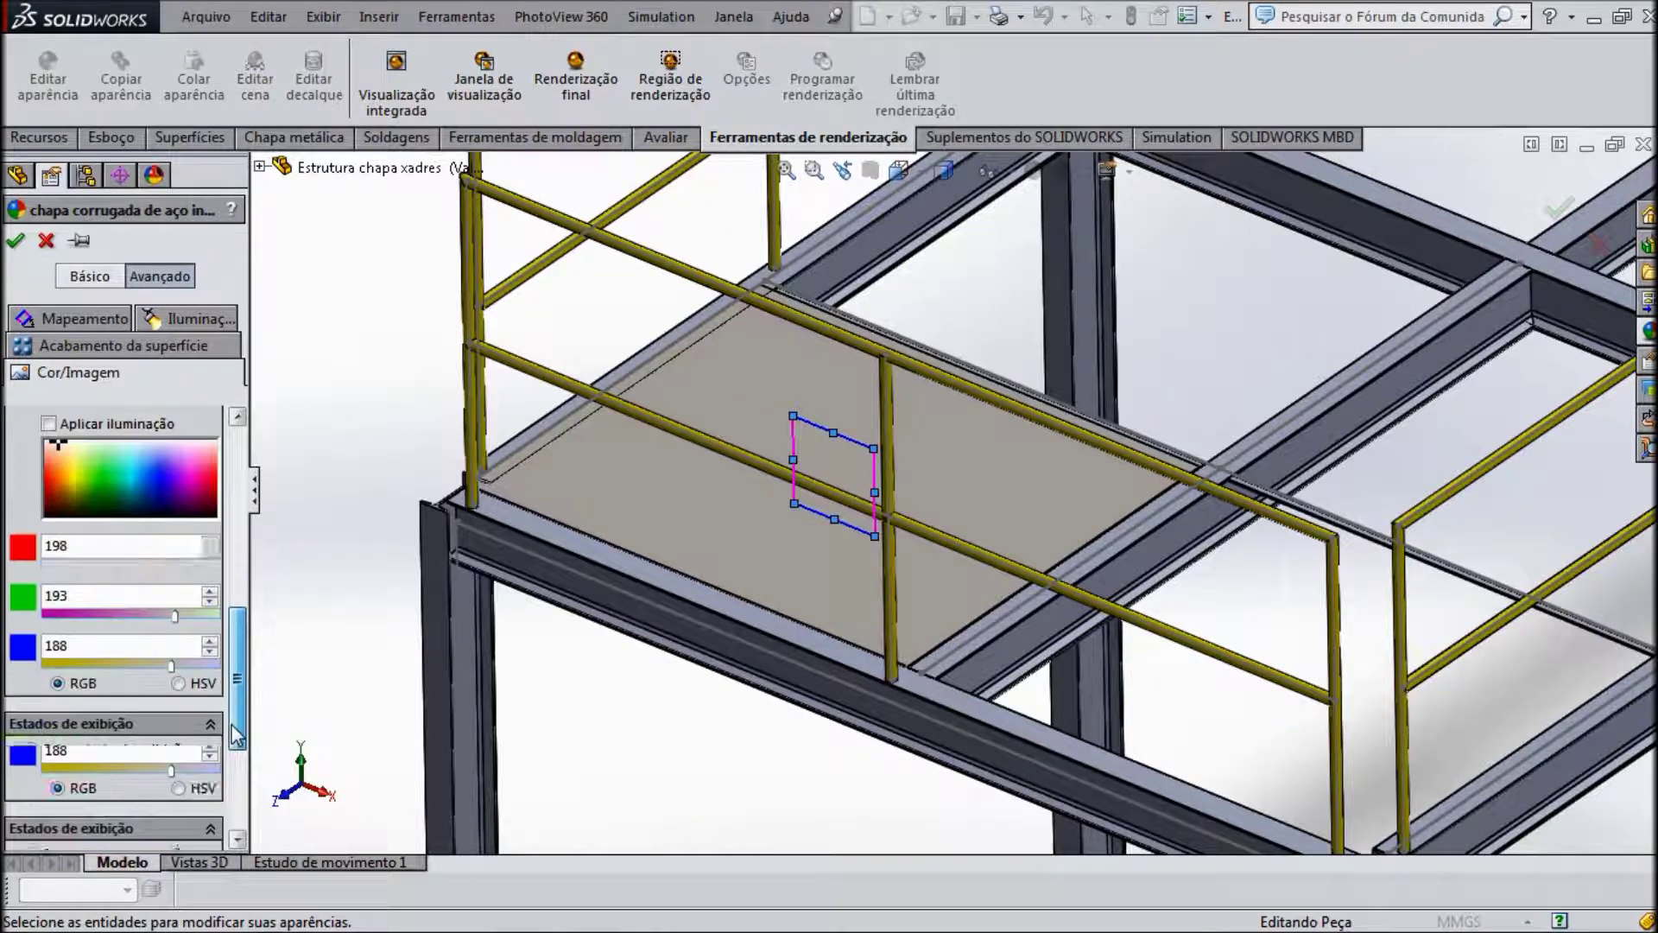
Step: Drag the mapping frame's corner handle to shrink and shift the corrugated texture
scroll(239, 677, up, 5)
scroll(194, 406, up, 3)
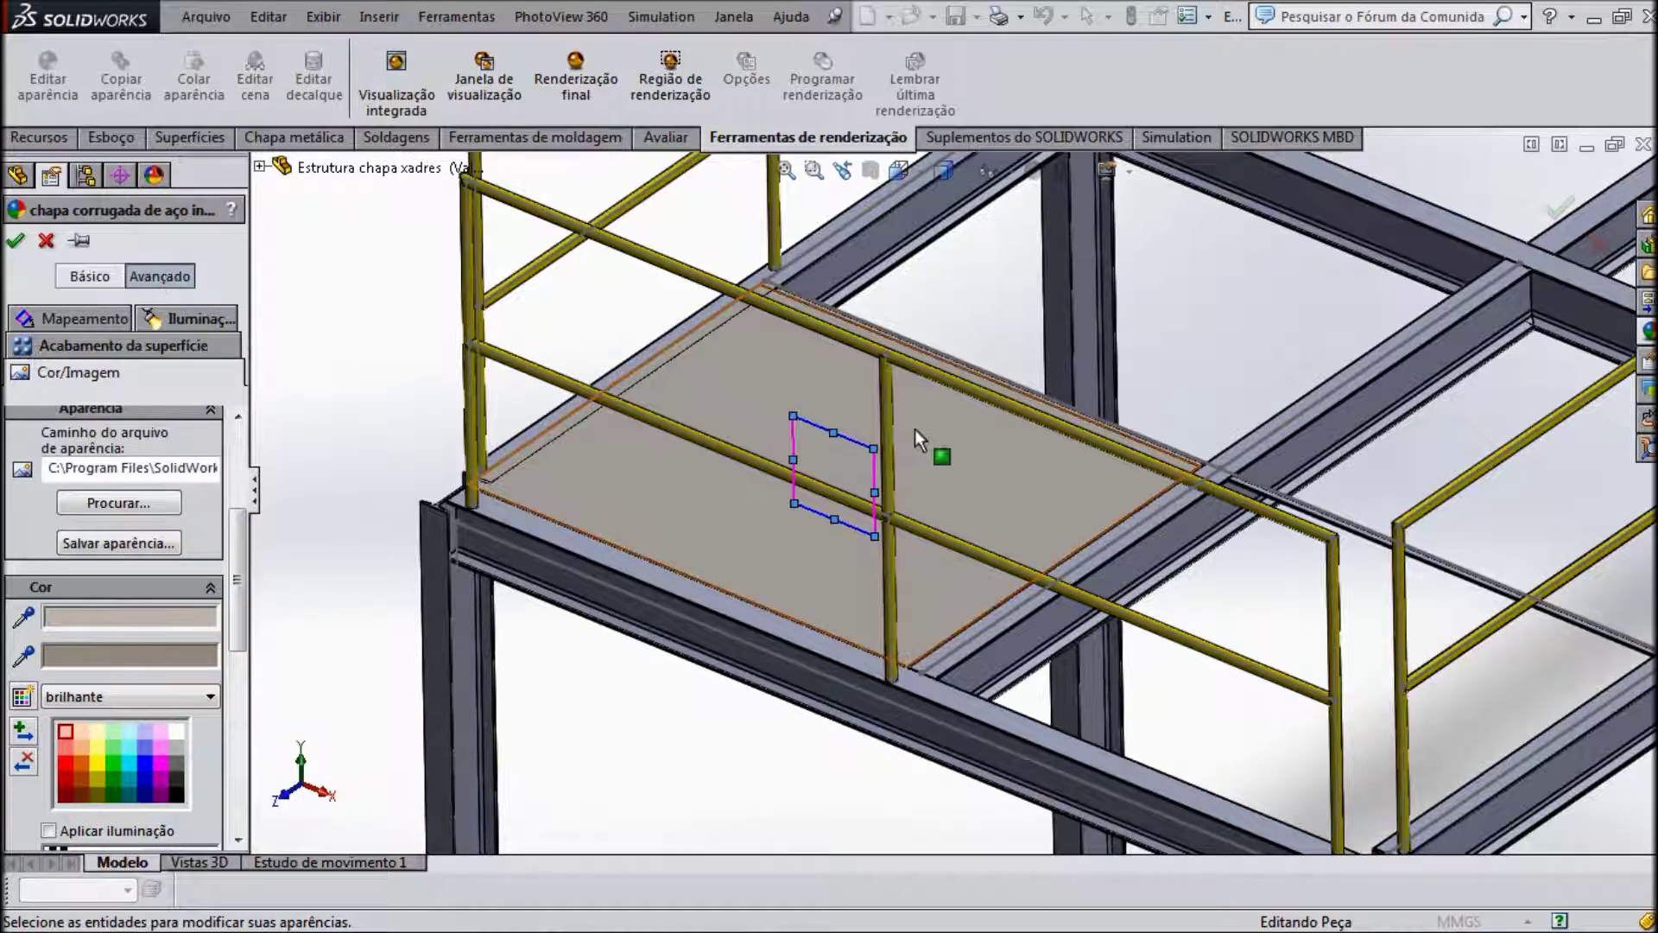
drag(871, 449, 871, 461)
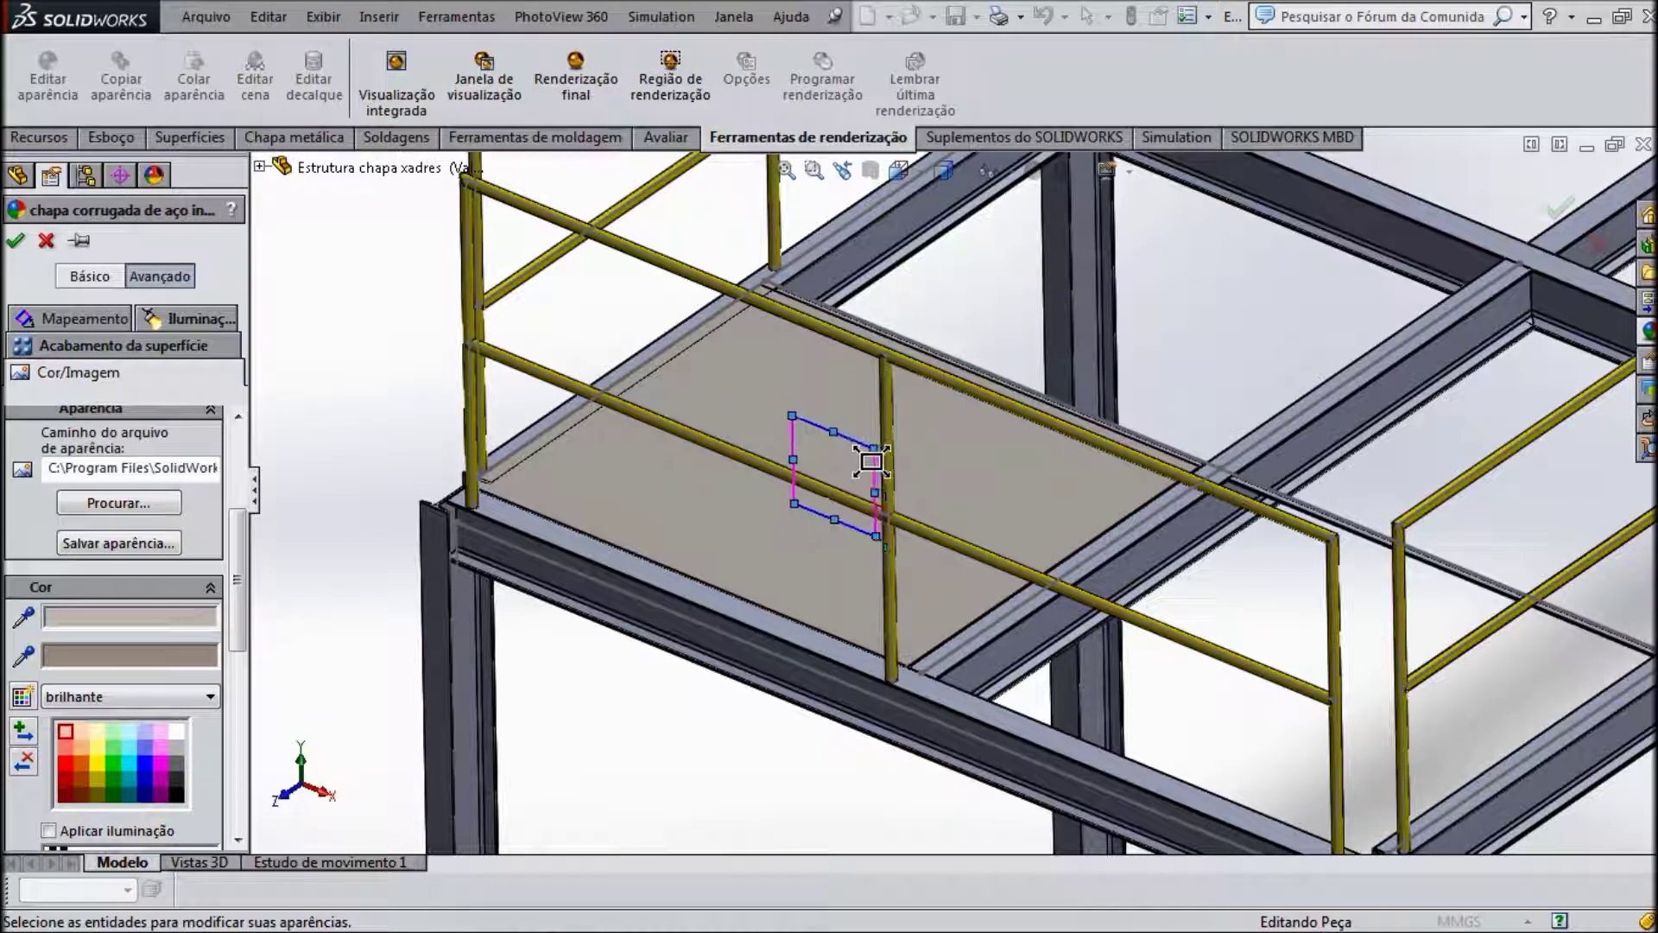
drag(871, 461, 868, 466)
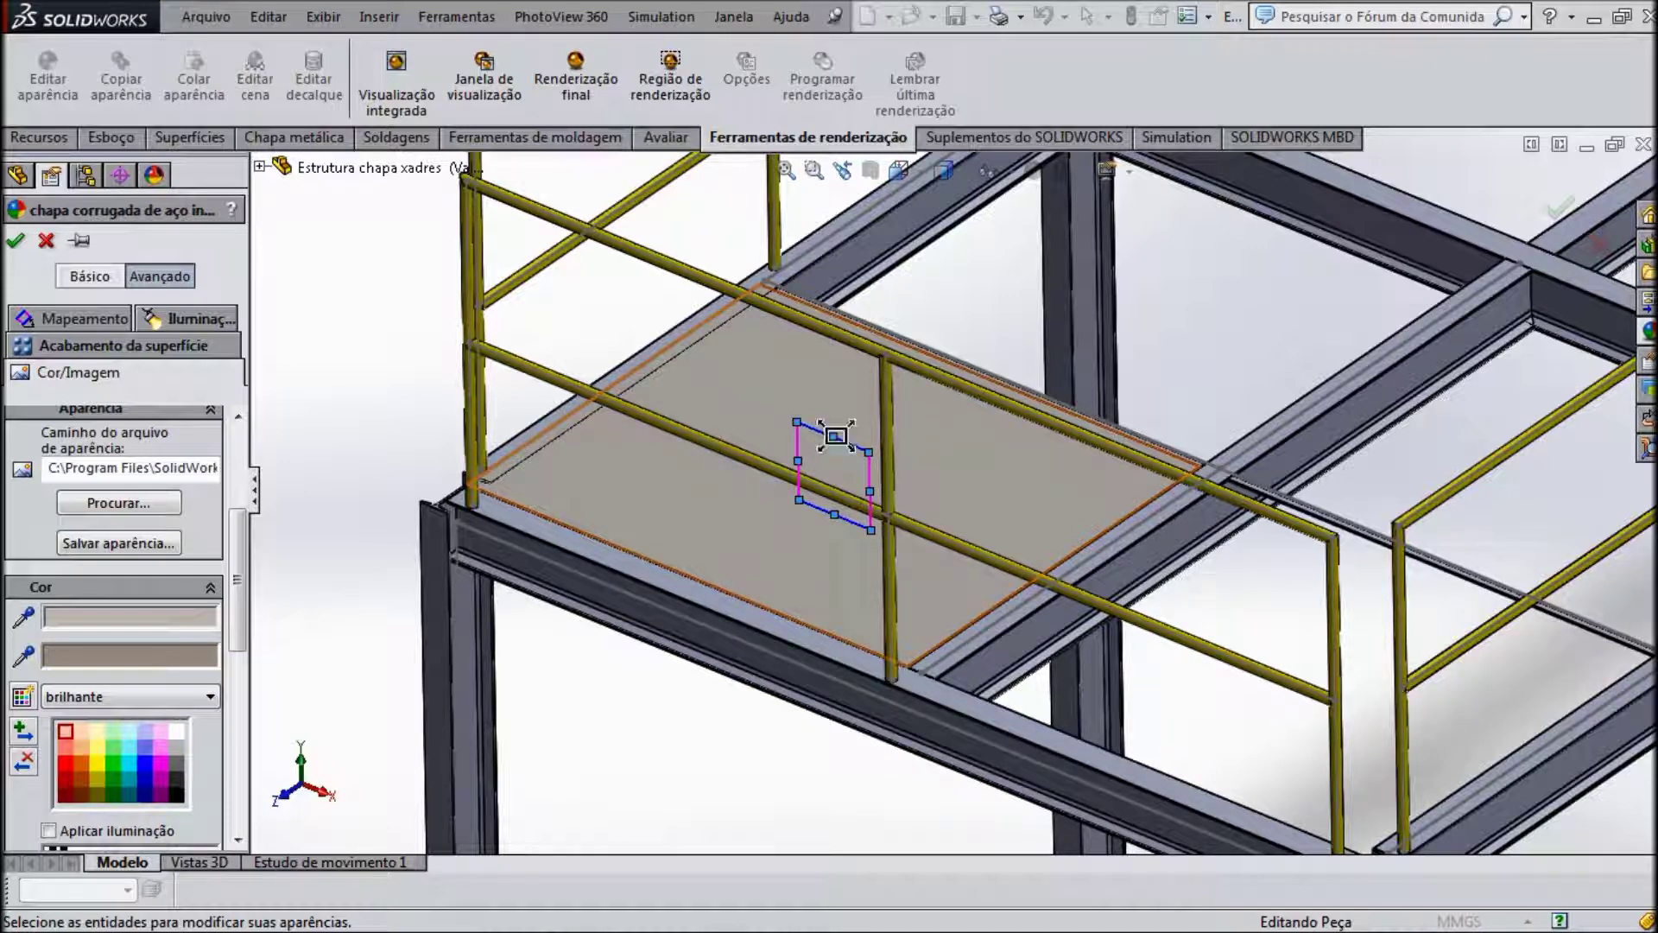
Step: Show the Mapeamento settings and drag the texture frame to roughly 262 mm
click(80, 319)
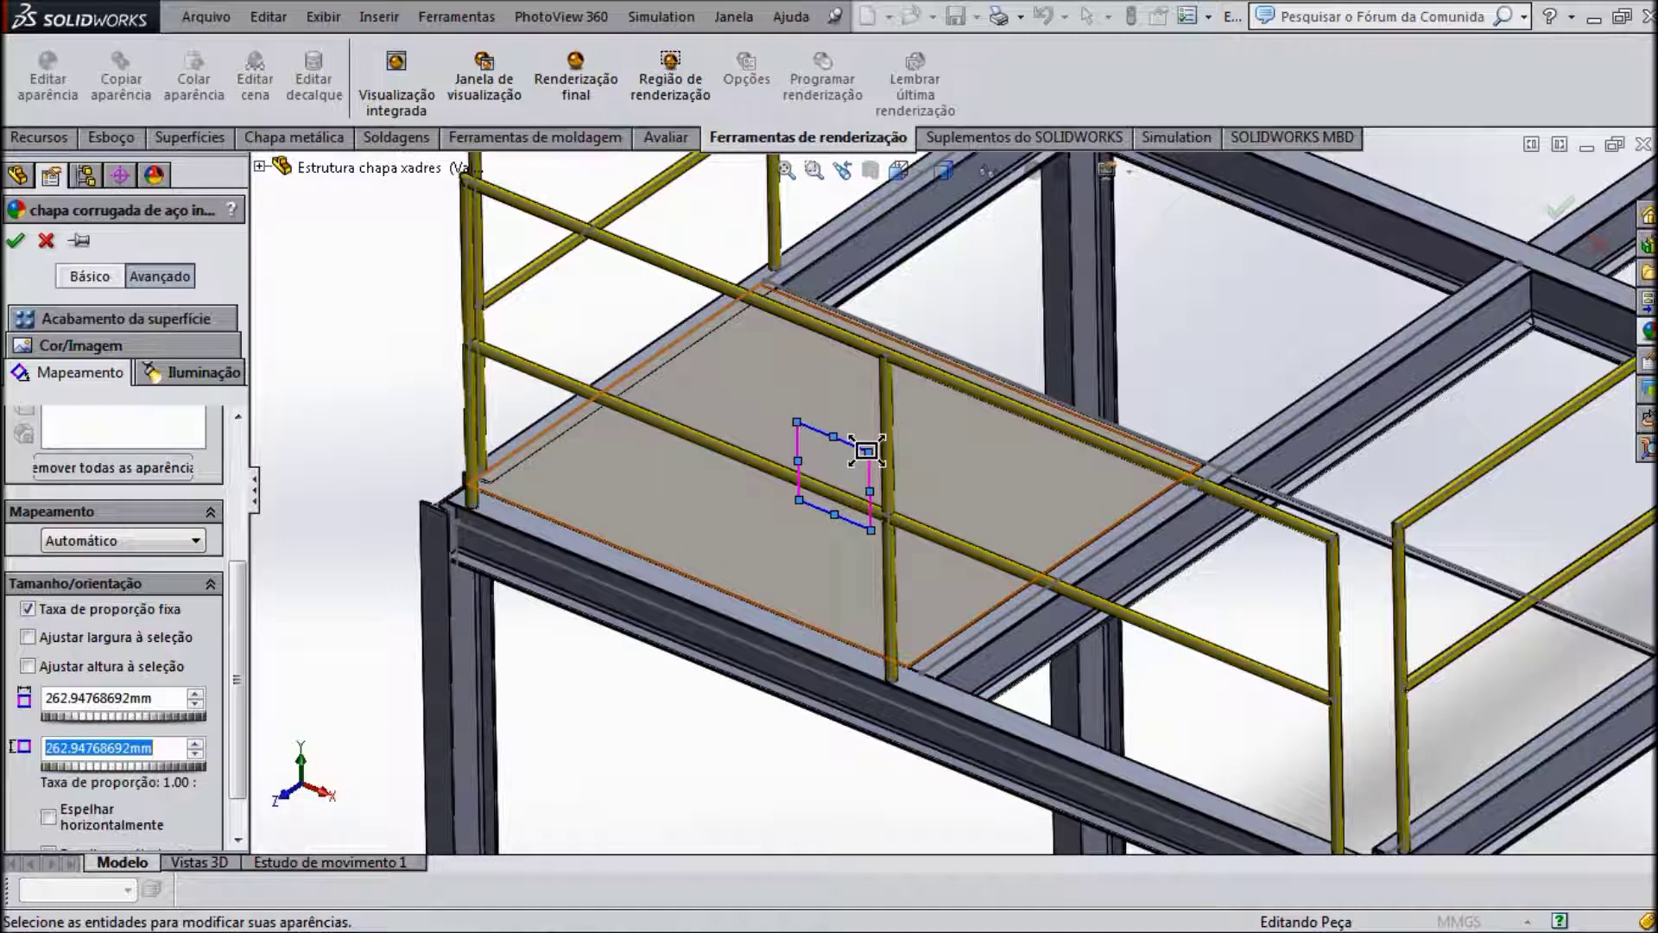
mouse_move(867, 450)
mouse_down()
mouse_move(955, 392)
mouse_move(889, 437)
mouse_move(829, 547)
mouse_up()
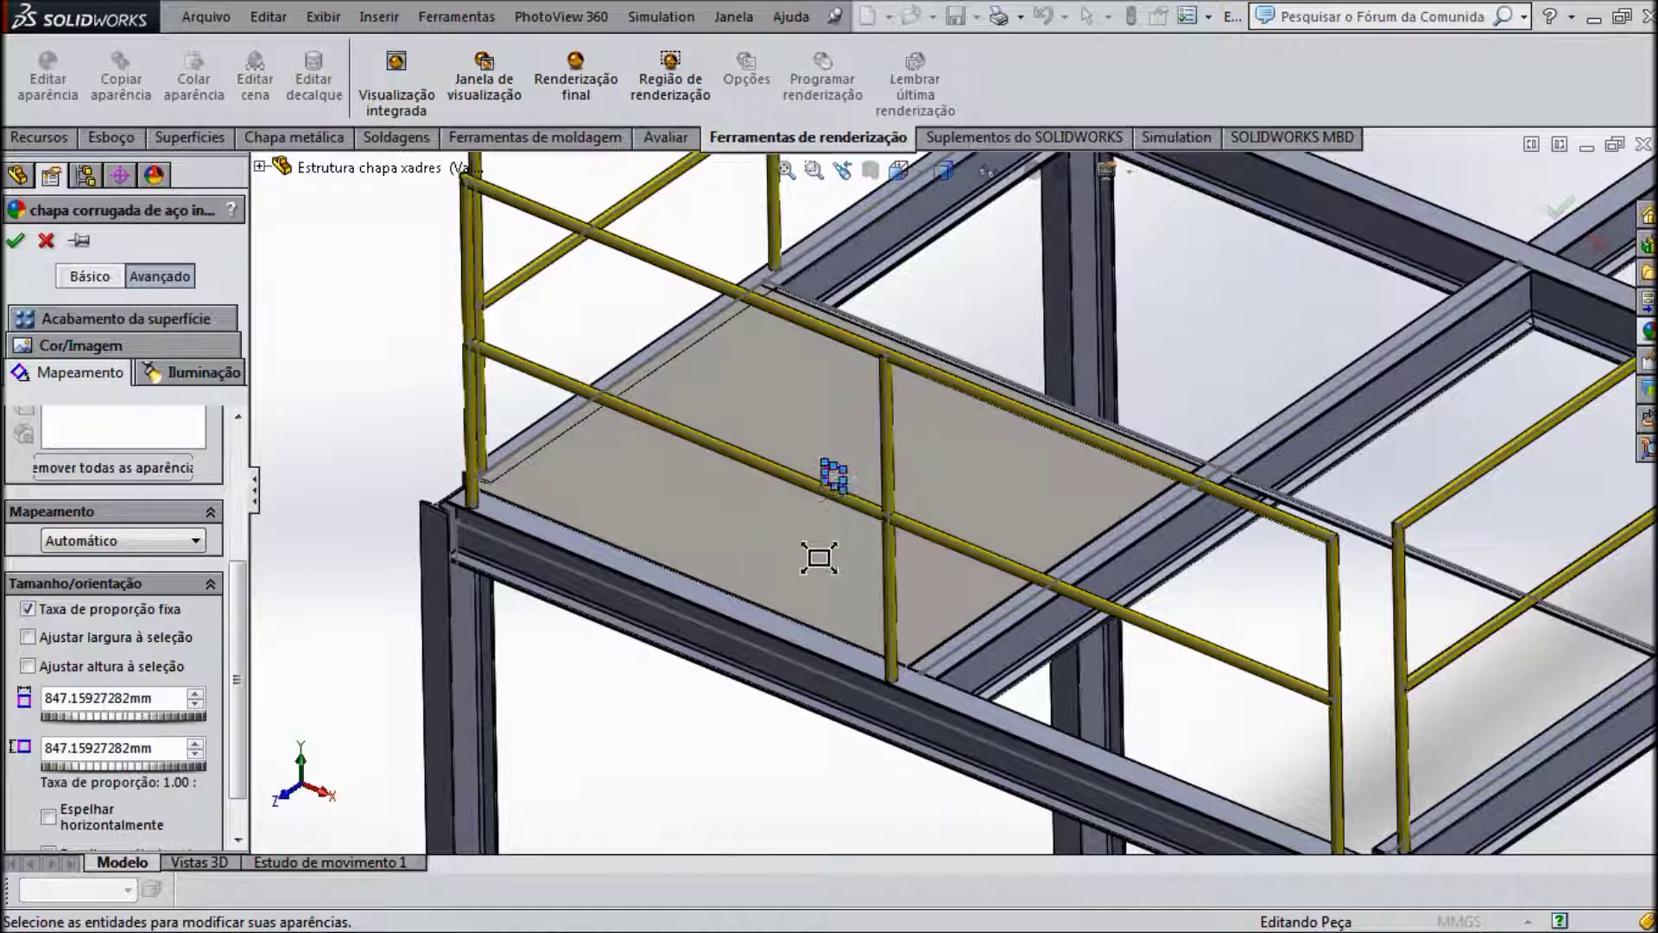
drag(850, 548, 869, 528)
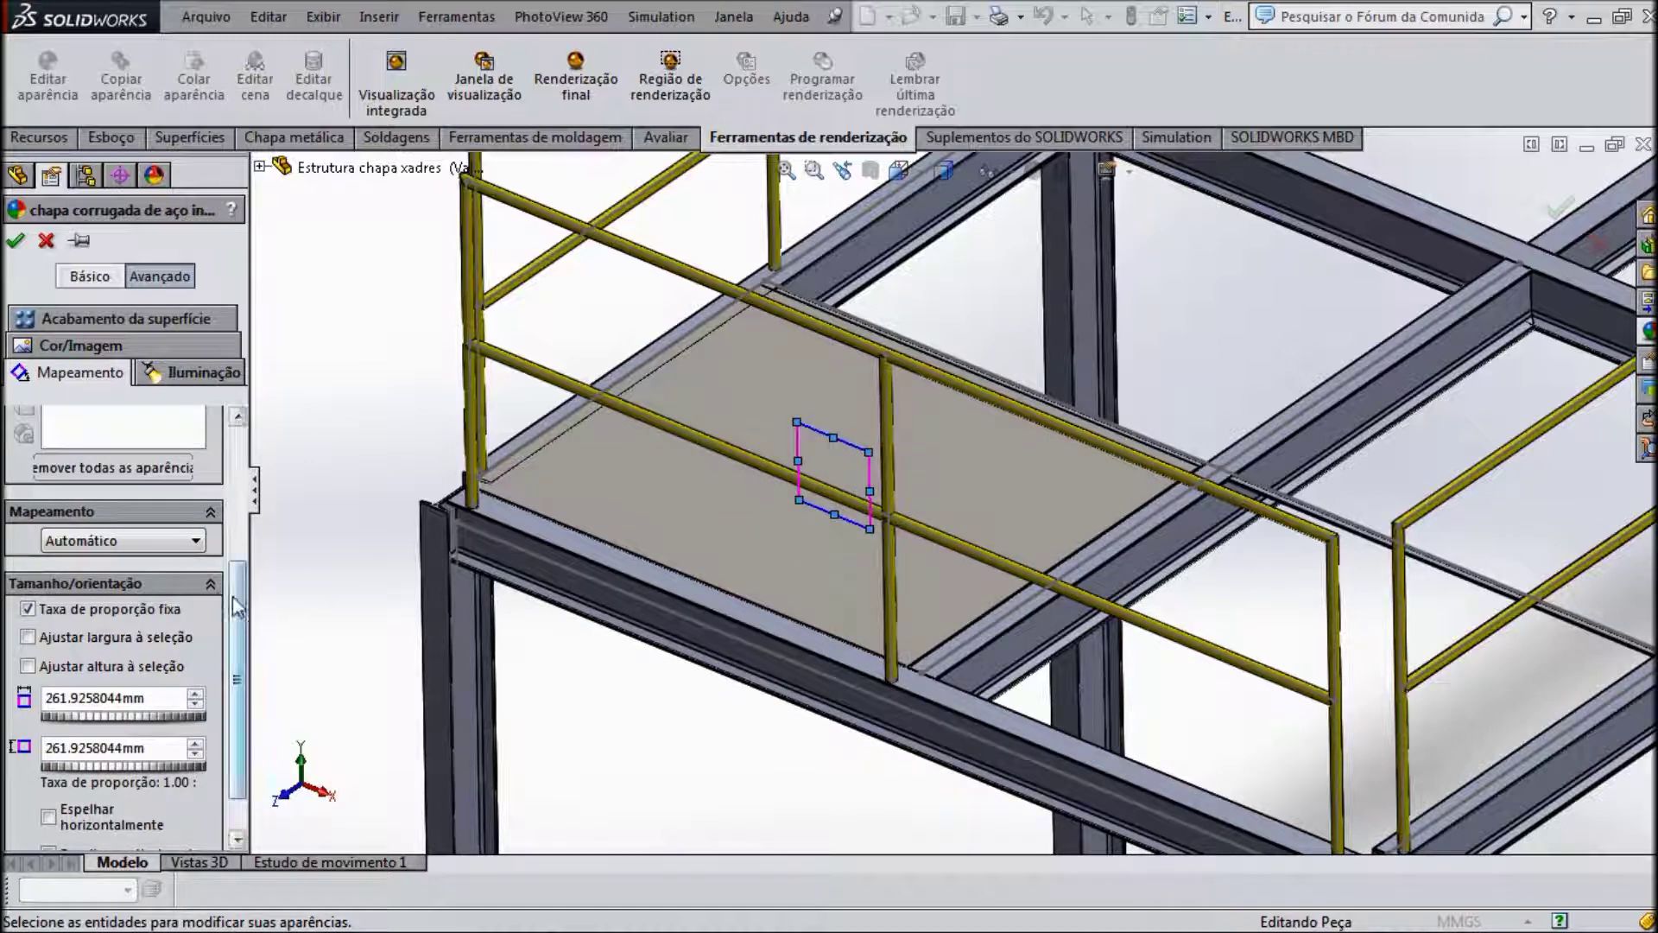
scroll(238, 667, down, 1)
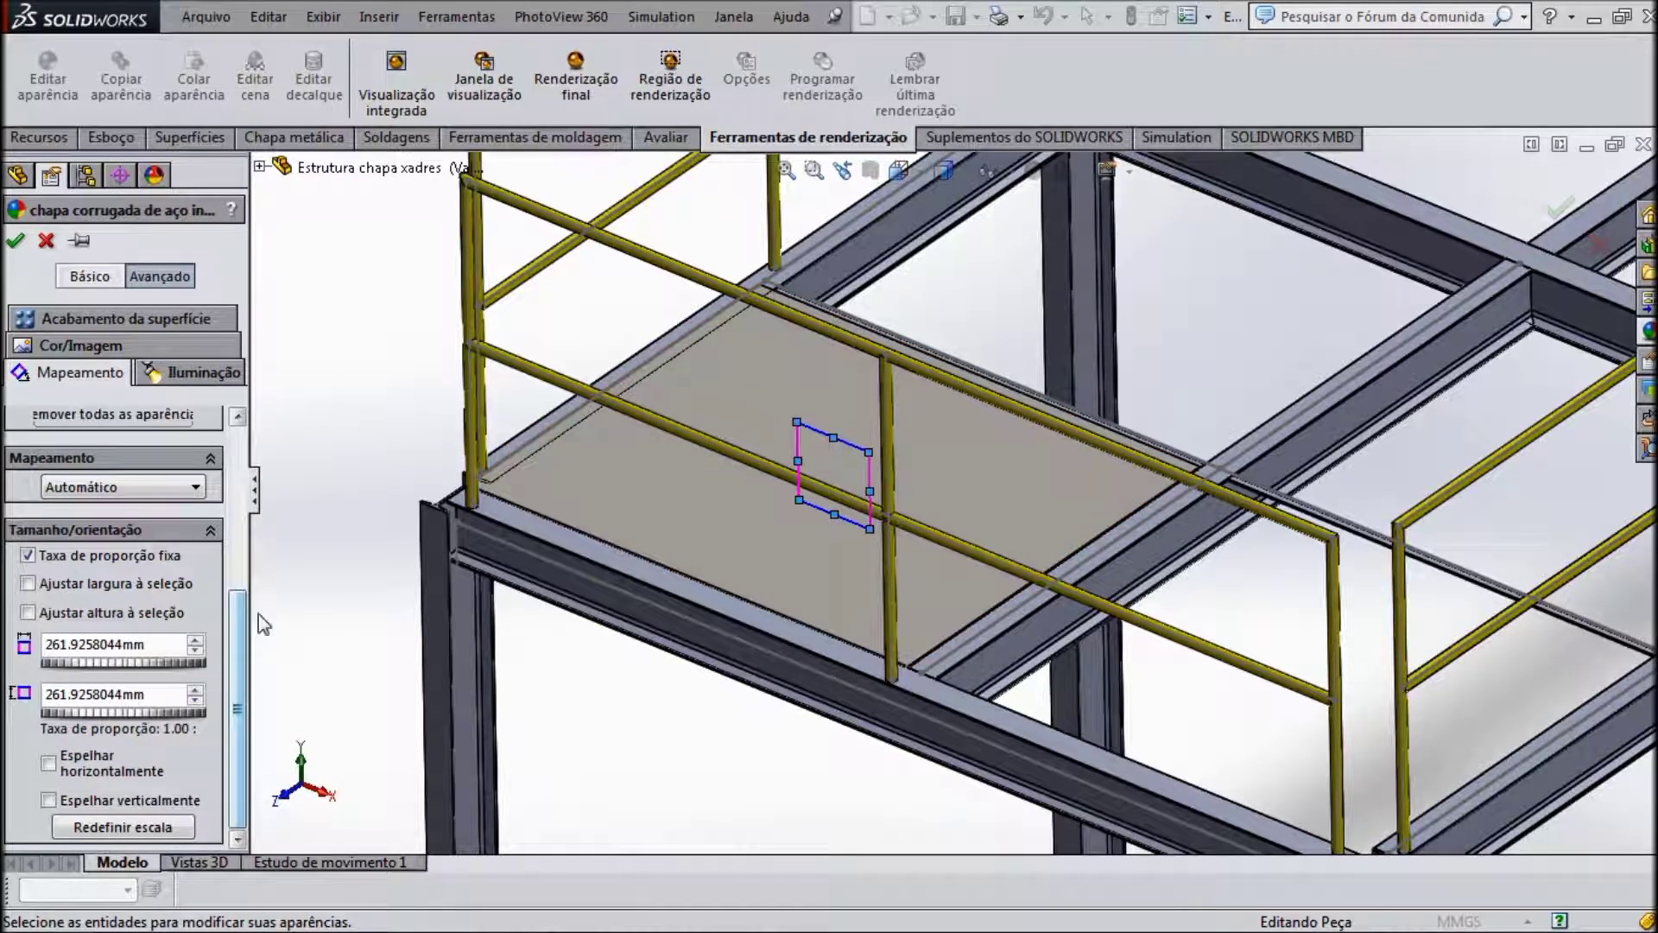
mouse_move(869, 451)
mouse_down()
mouse_move(923, 398)
mouse_move(884, 454)
mouse_up()
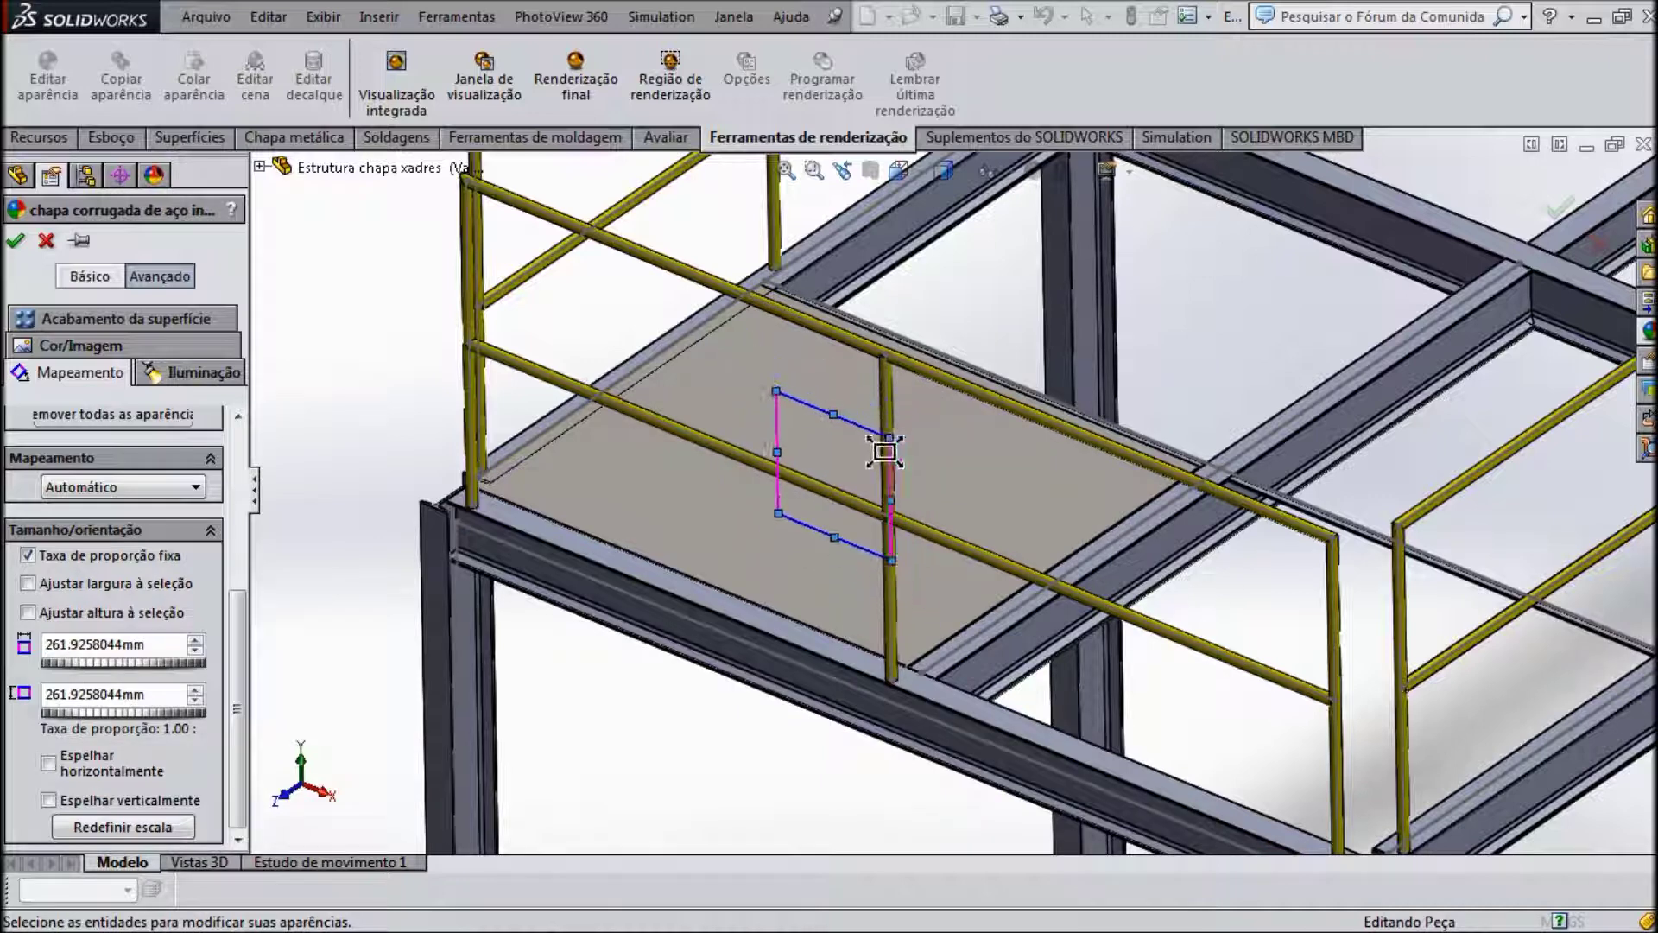
Step: Keep Automático mapping, trying and then clearing the fit-width and fit-height options
click(198, 487)
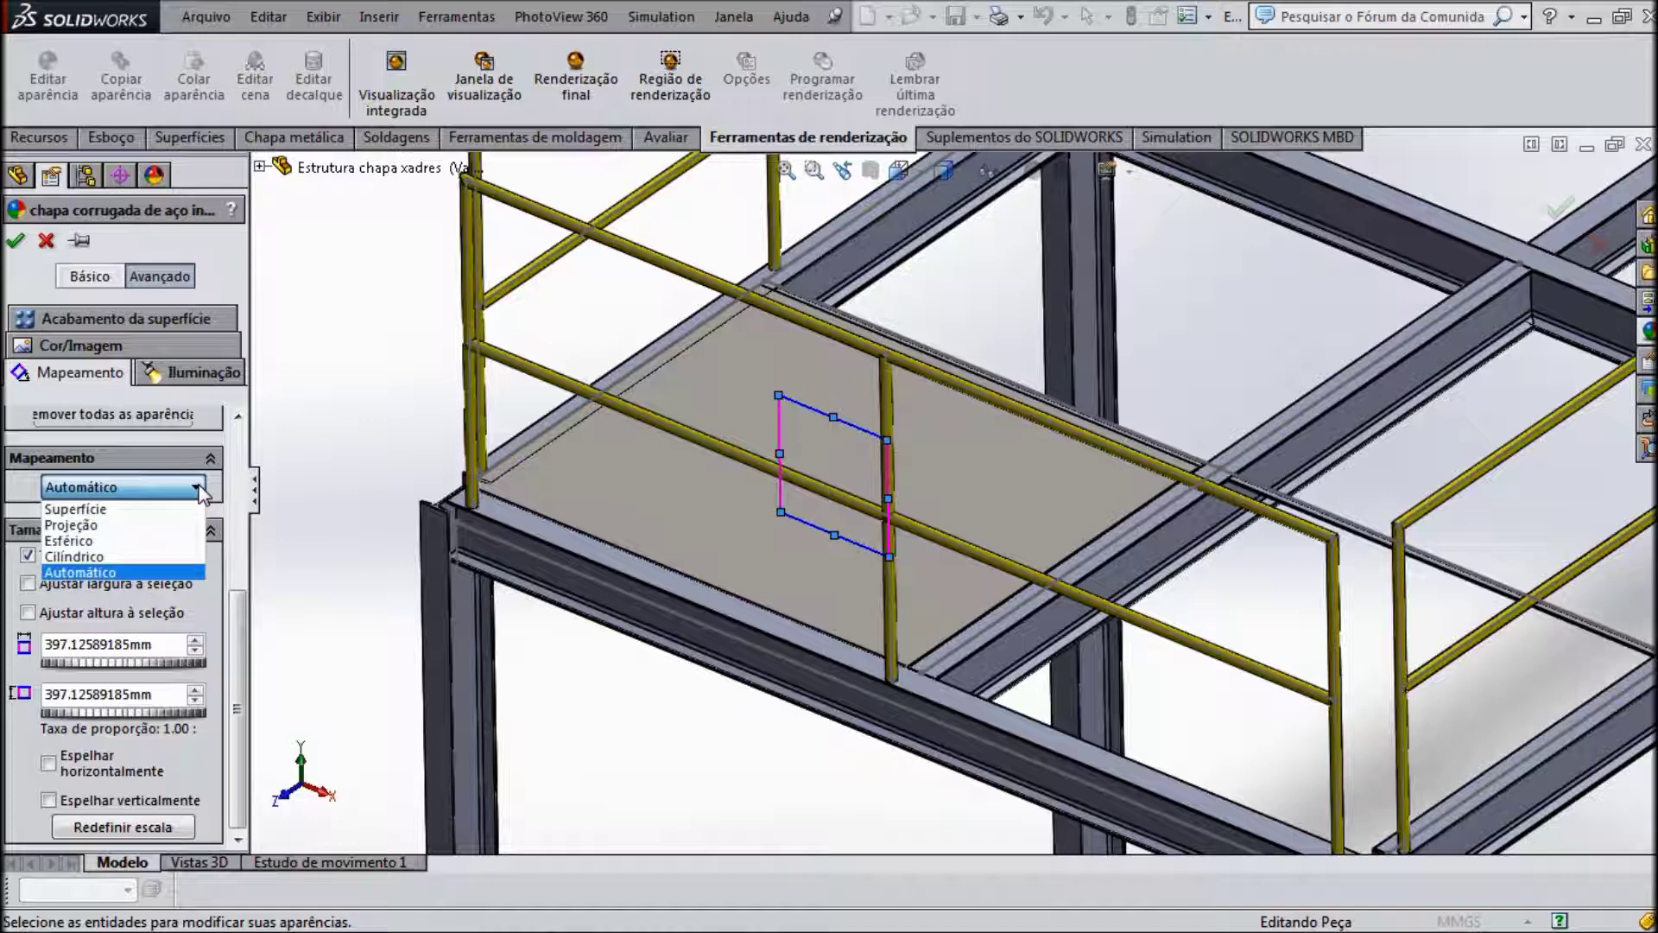
click(199, 489)
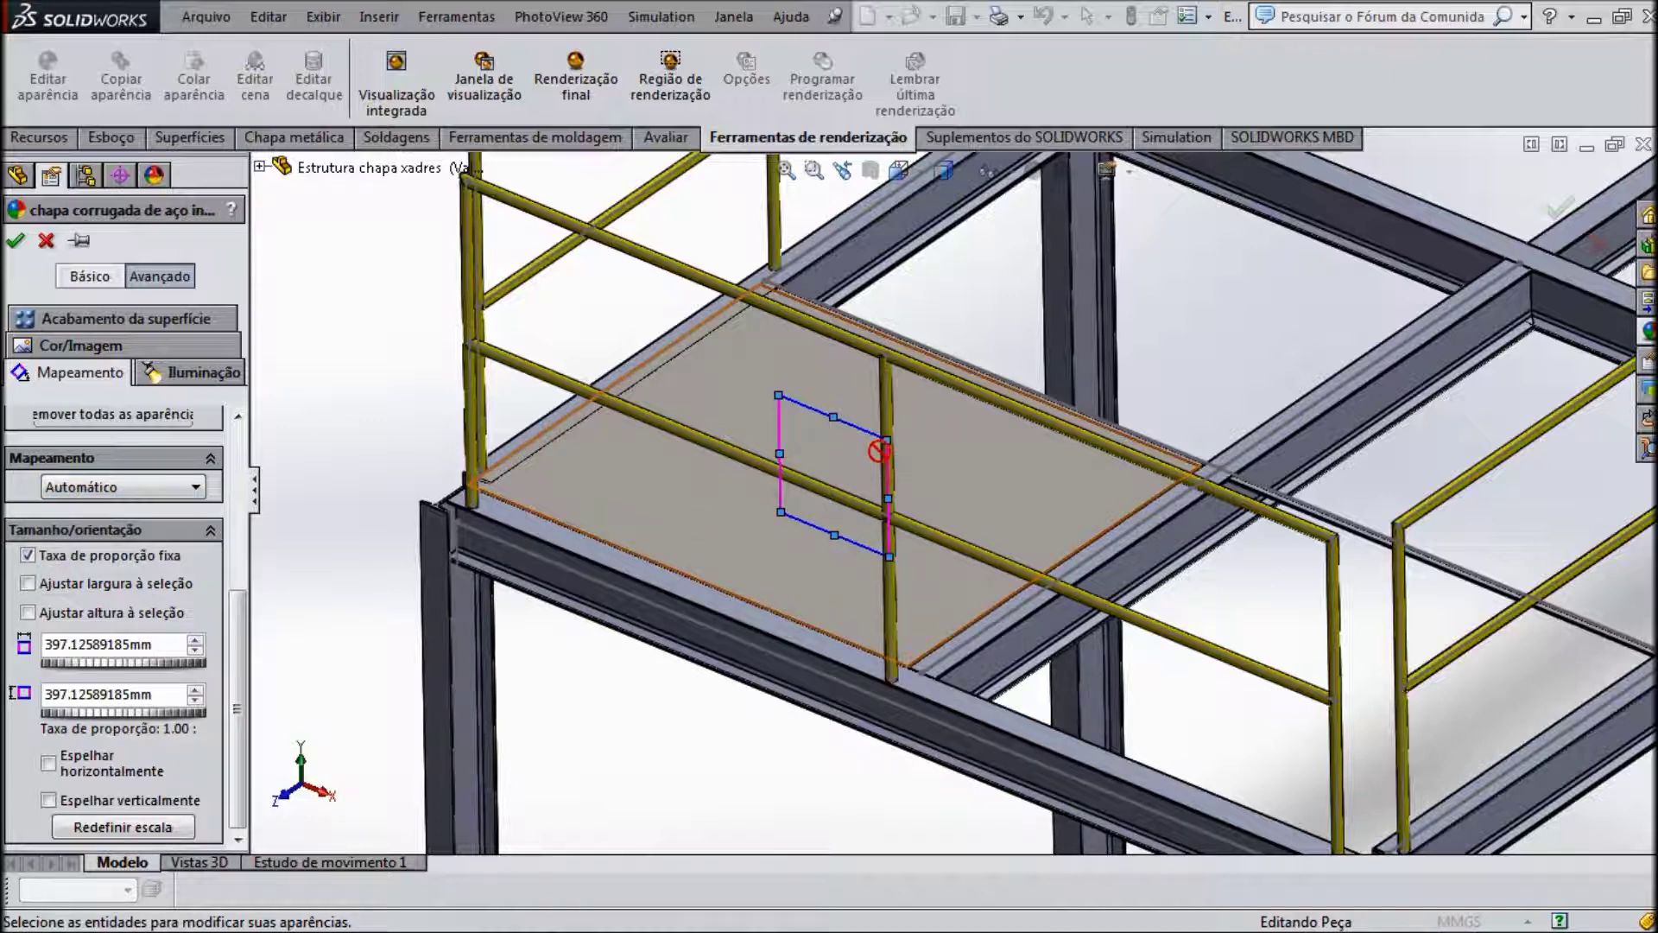
click(29, 584)
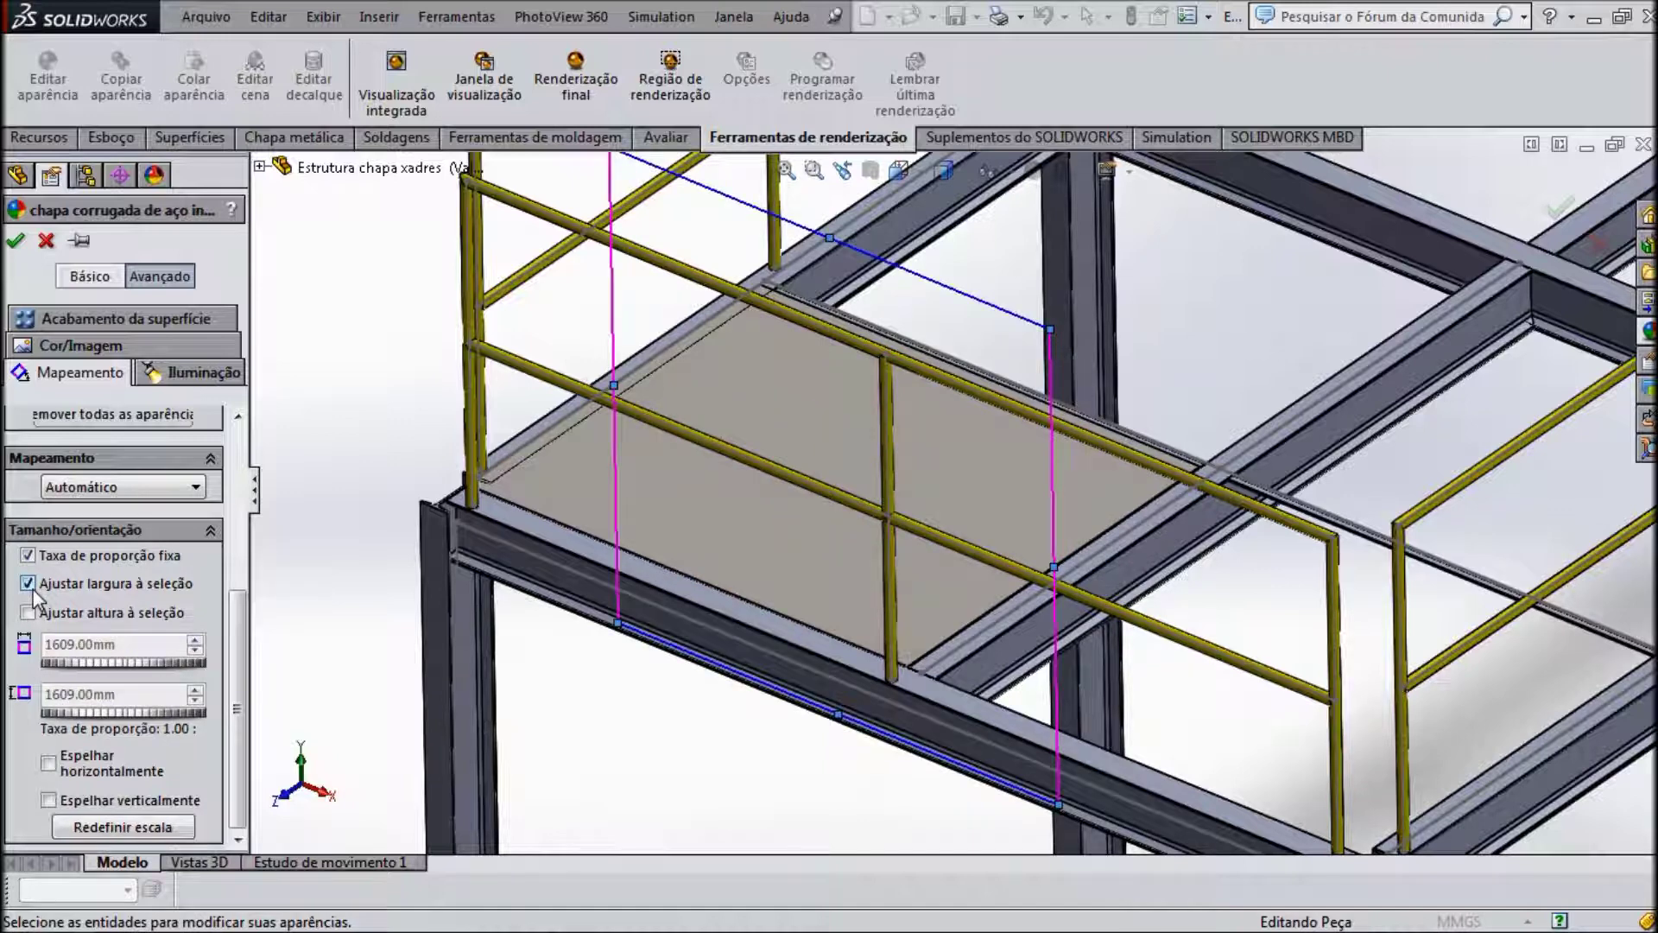
click(30, 585)
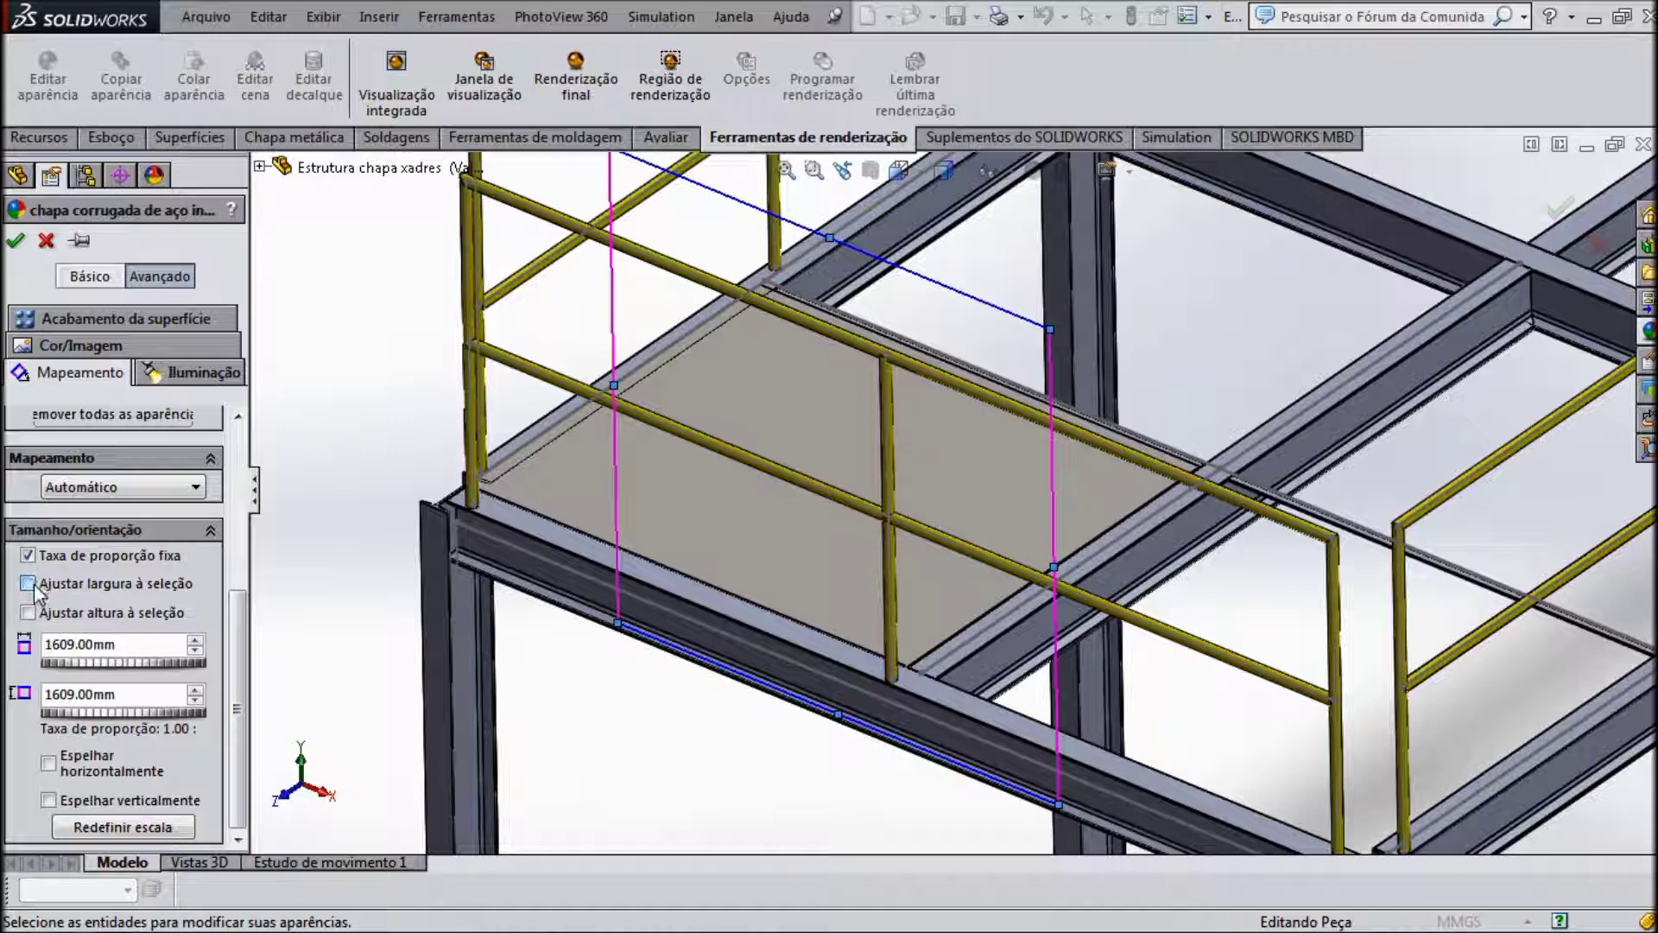
click(30, 613)
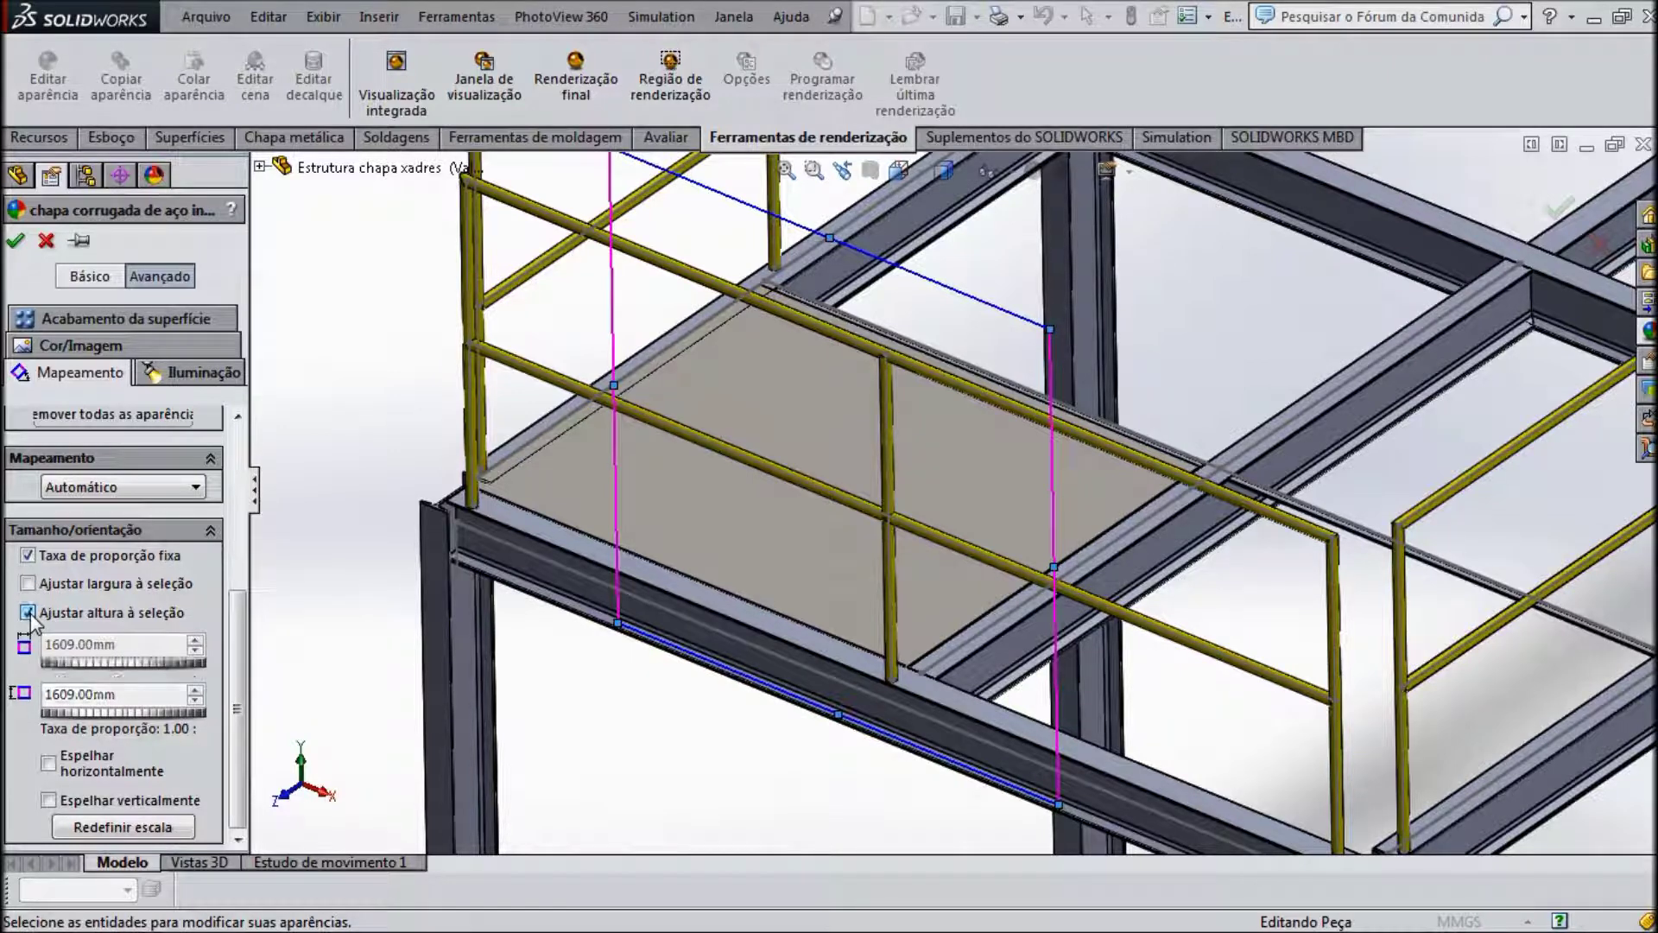
click(29, 613)
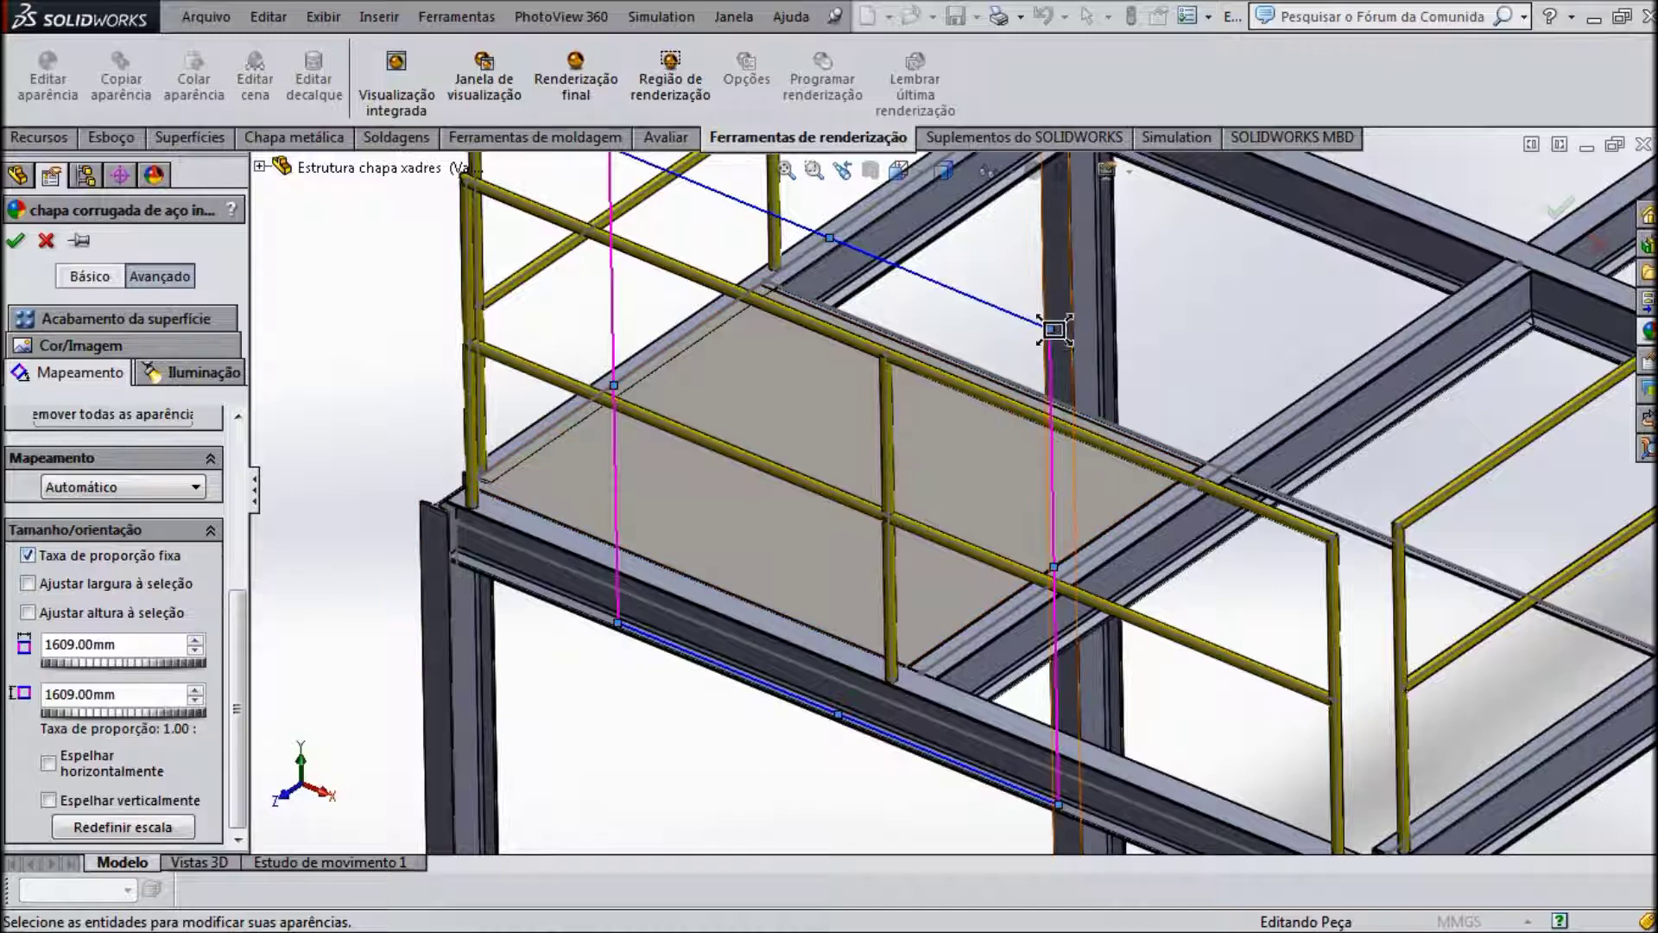
Step: Drag the texture mapping frame to about 342 mm on the plate
drag(1046, 343, 898, 523)
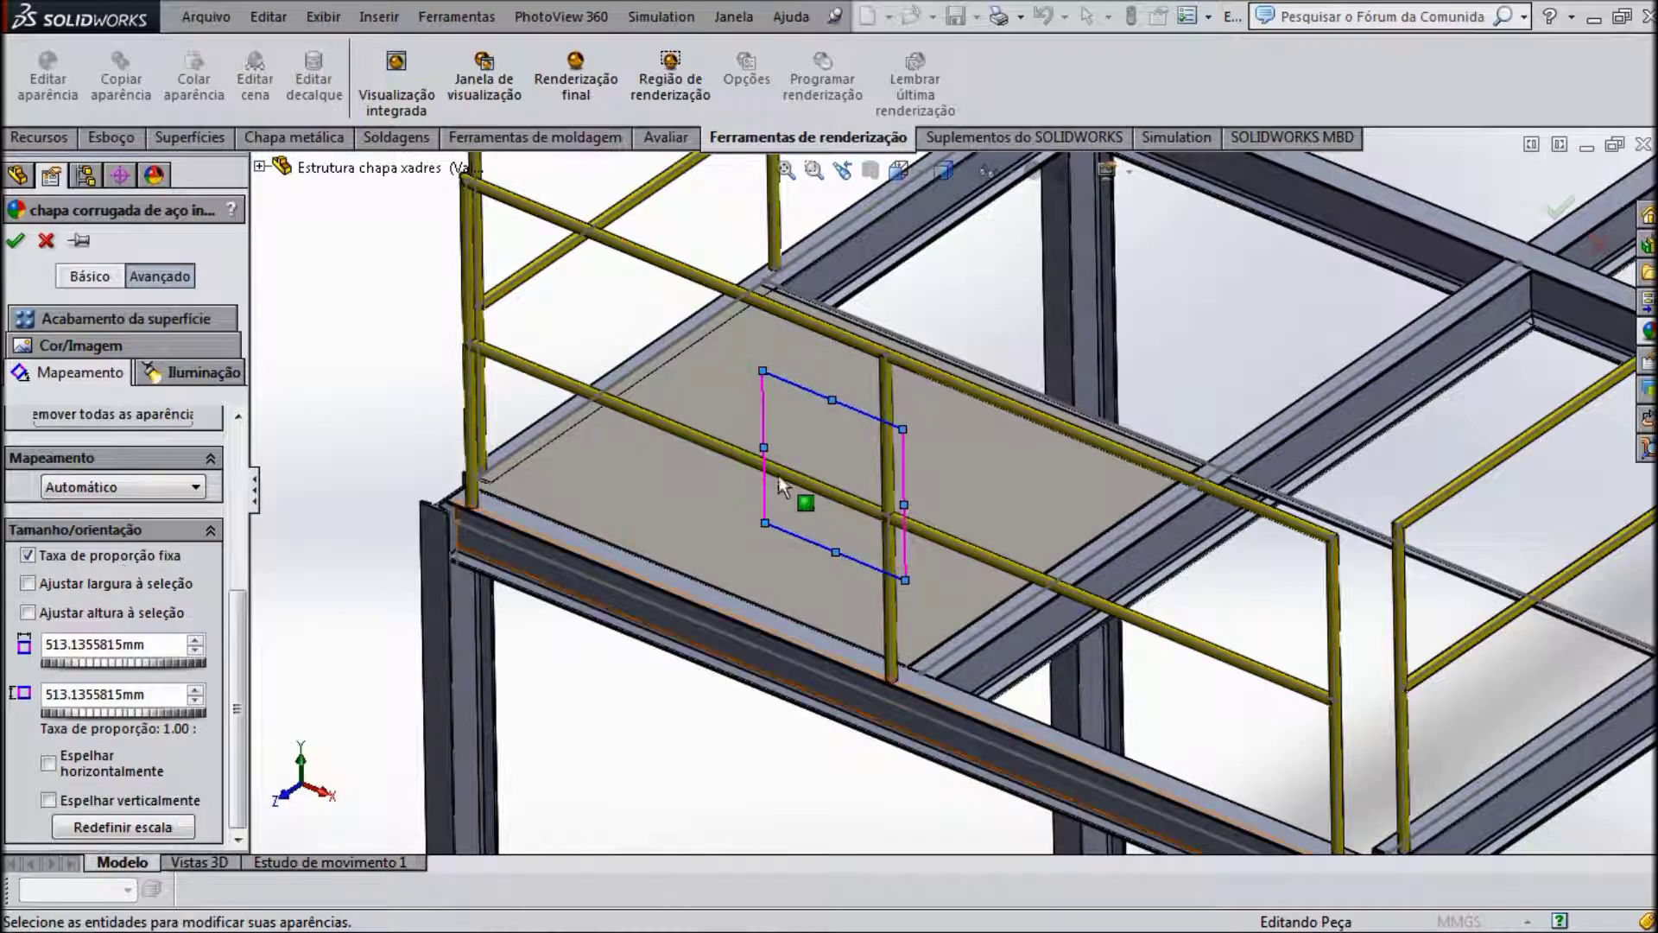
drag(900, 429, 994, 338)
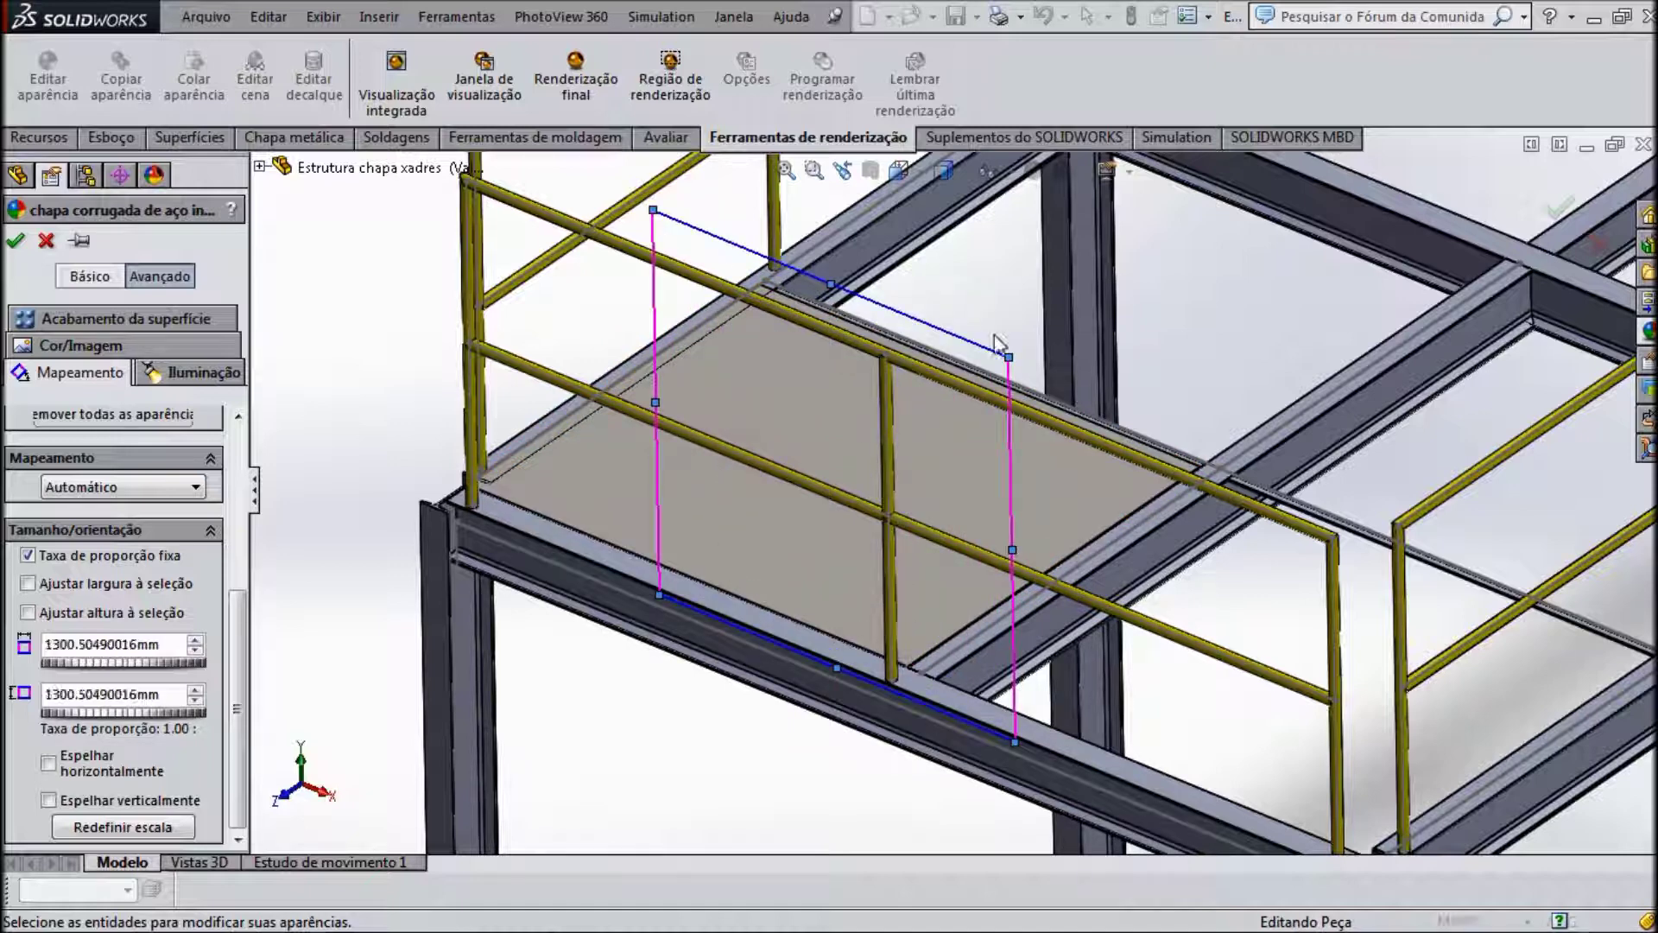
mouse_move(1007, 355)
mouse_down()
mouse_move(947, 407)
mouse_move(881, 532)
mouse_up()
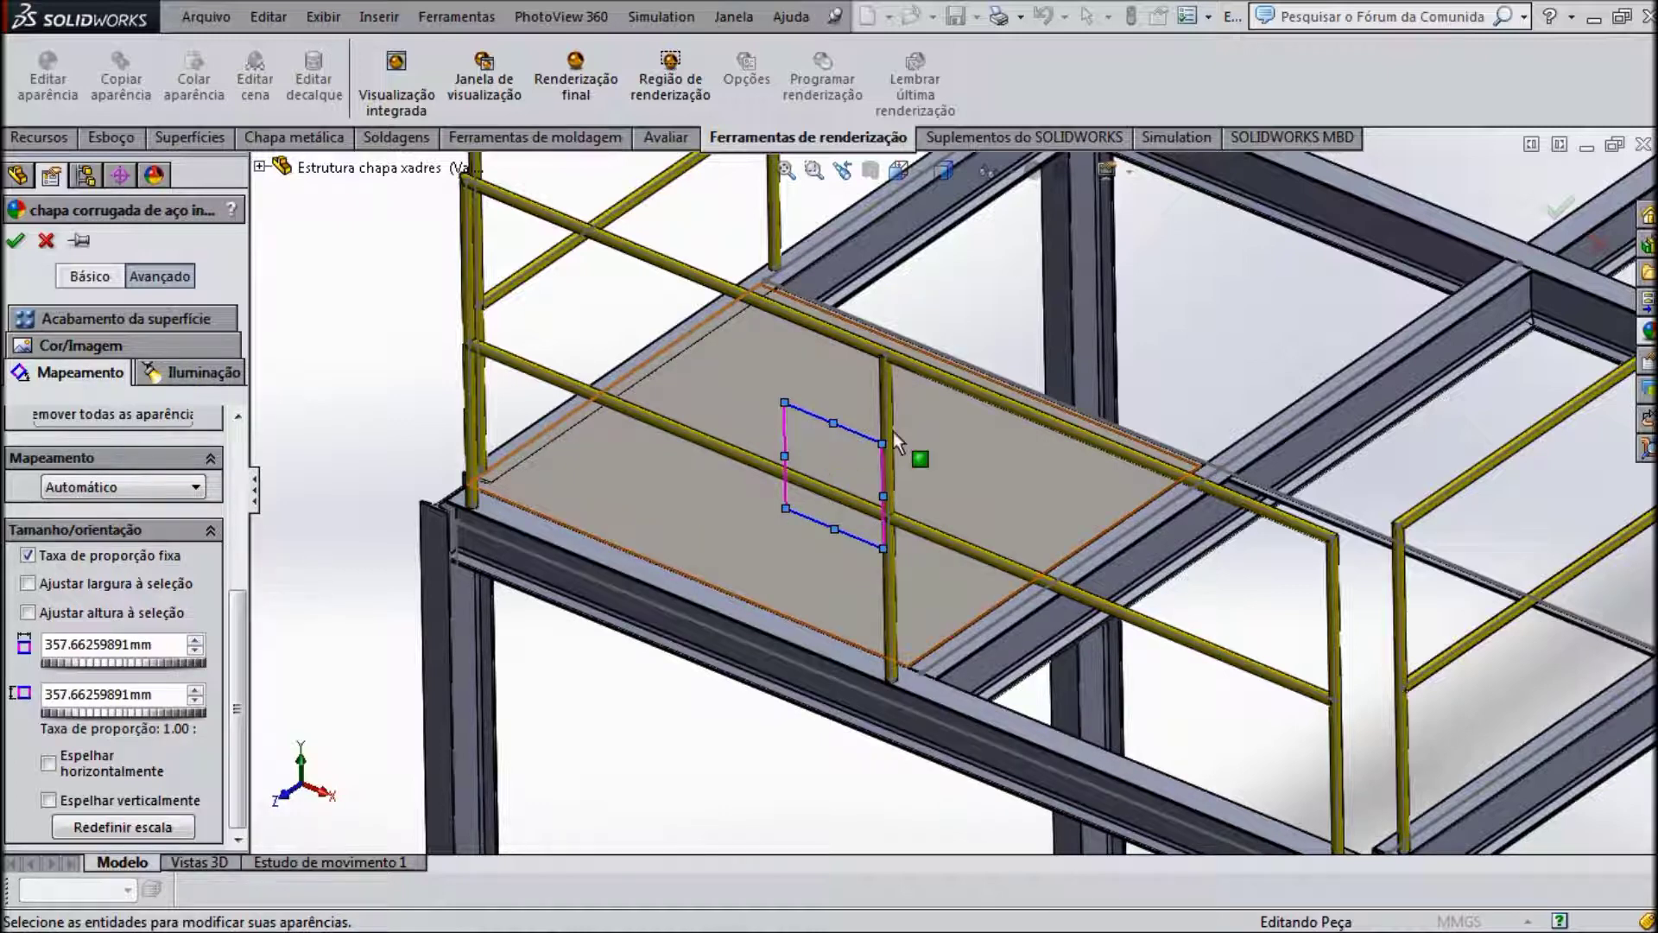
drag(881, 442, 877, 446)
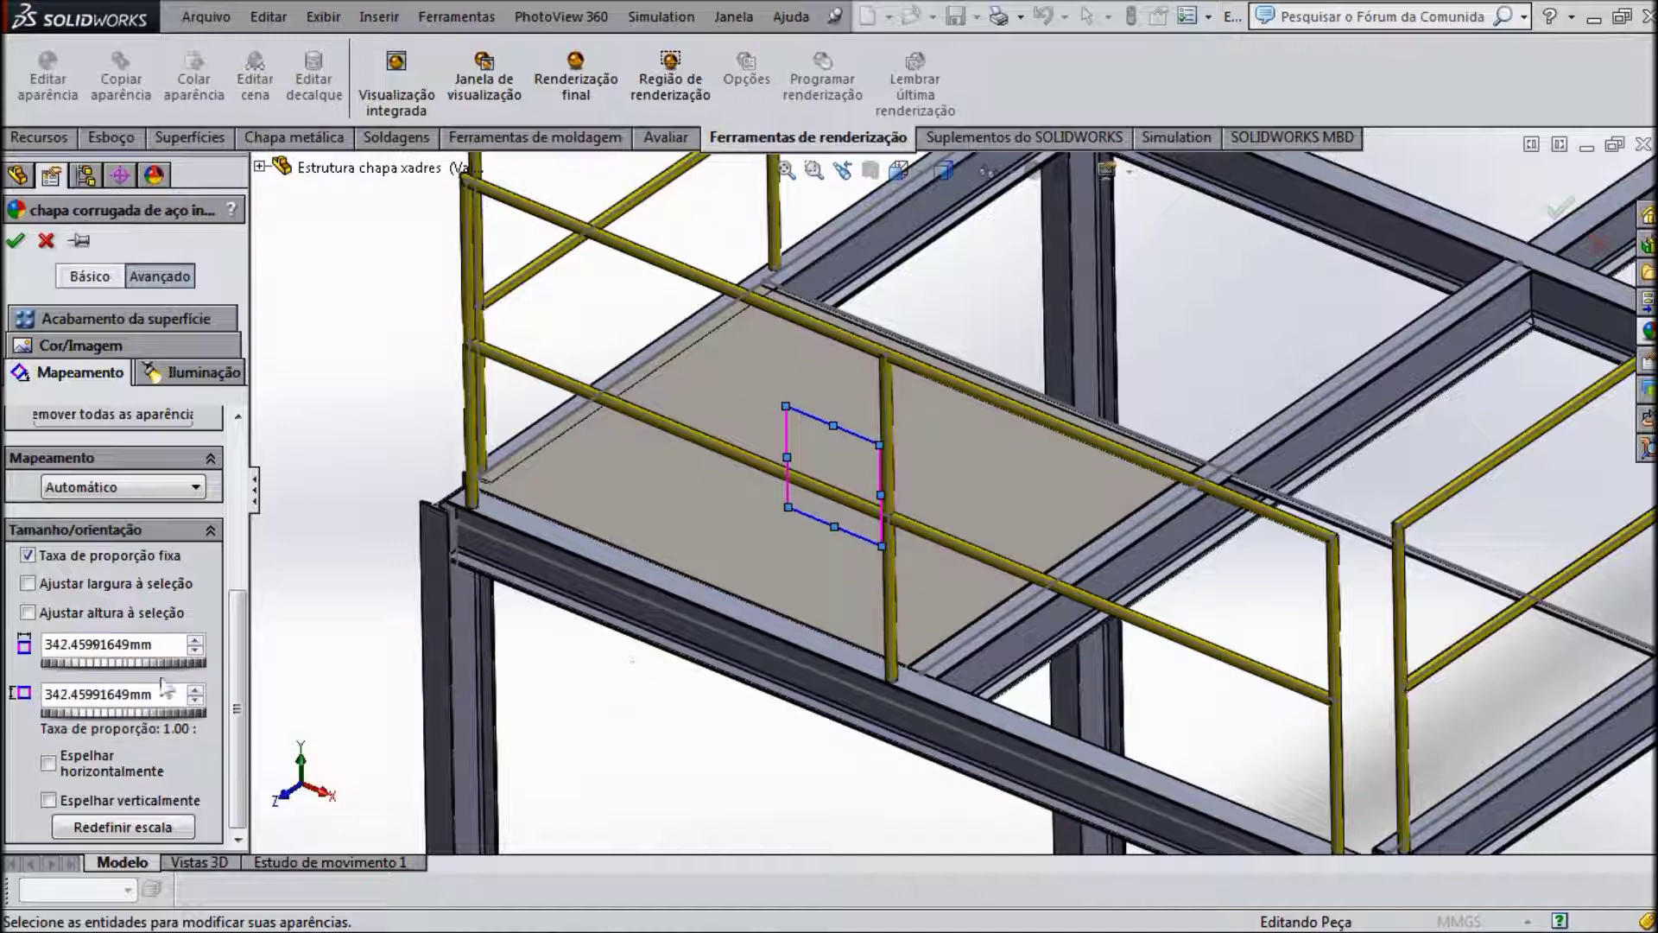
Step: Enter exactly 342 mm texture width and height, then accept the appearance edit
drag(156, 646, 26, 649)
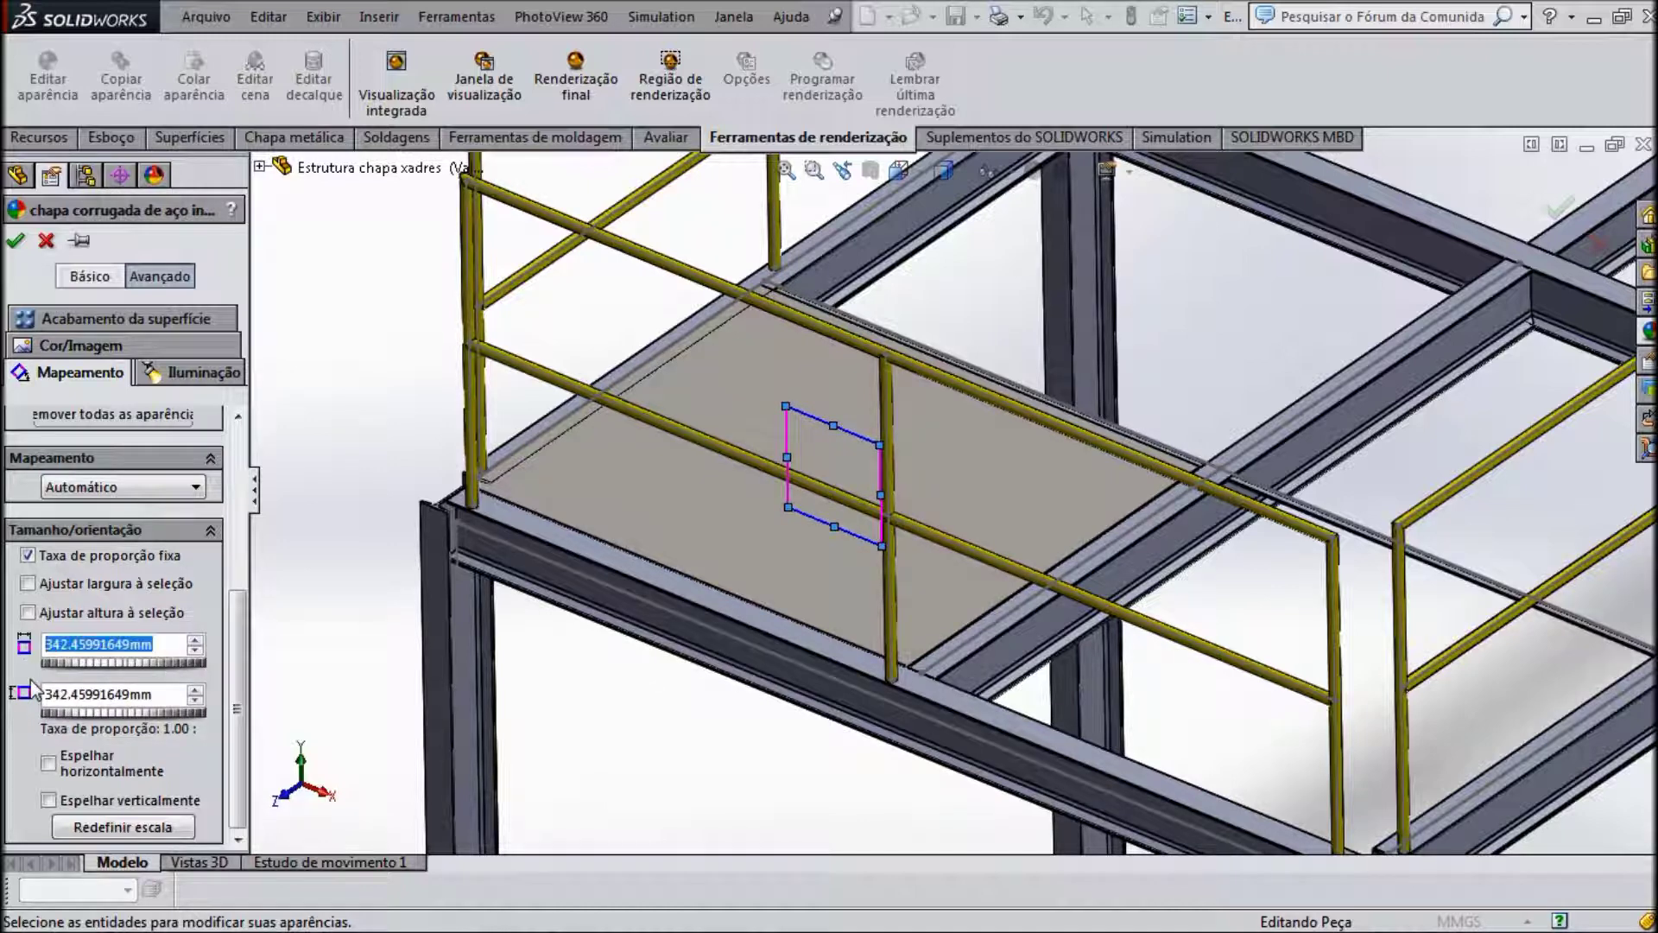
text(342)
key(Return)
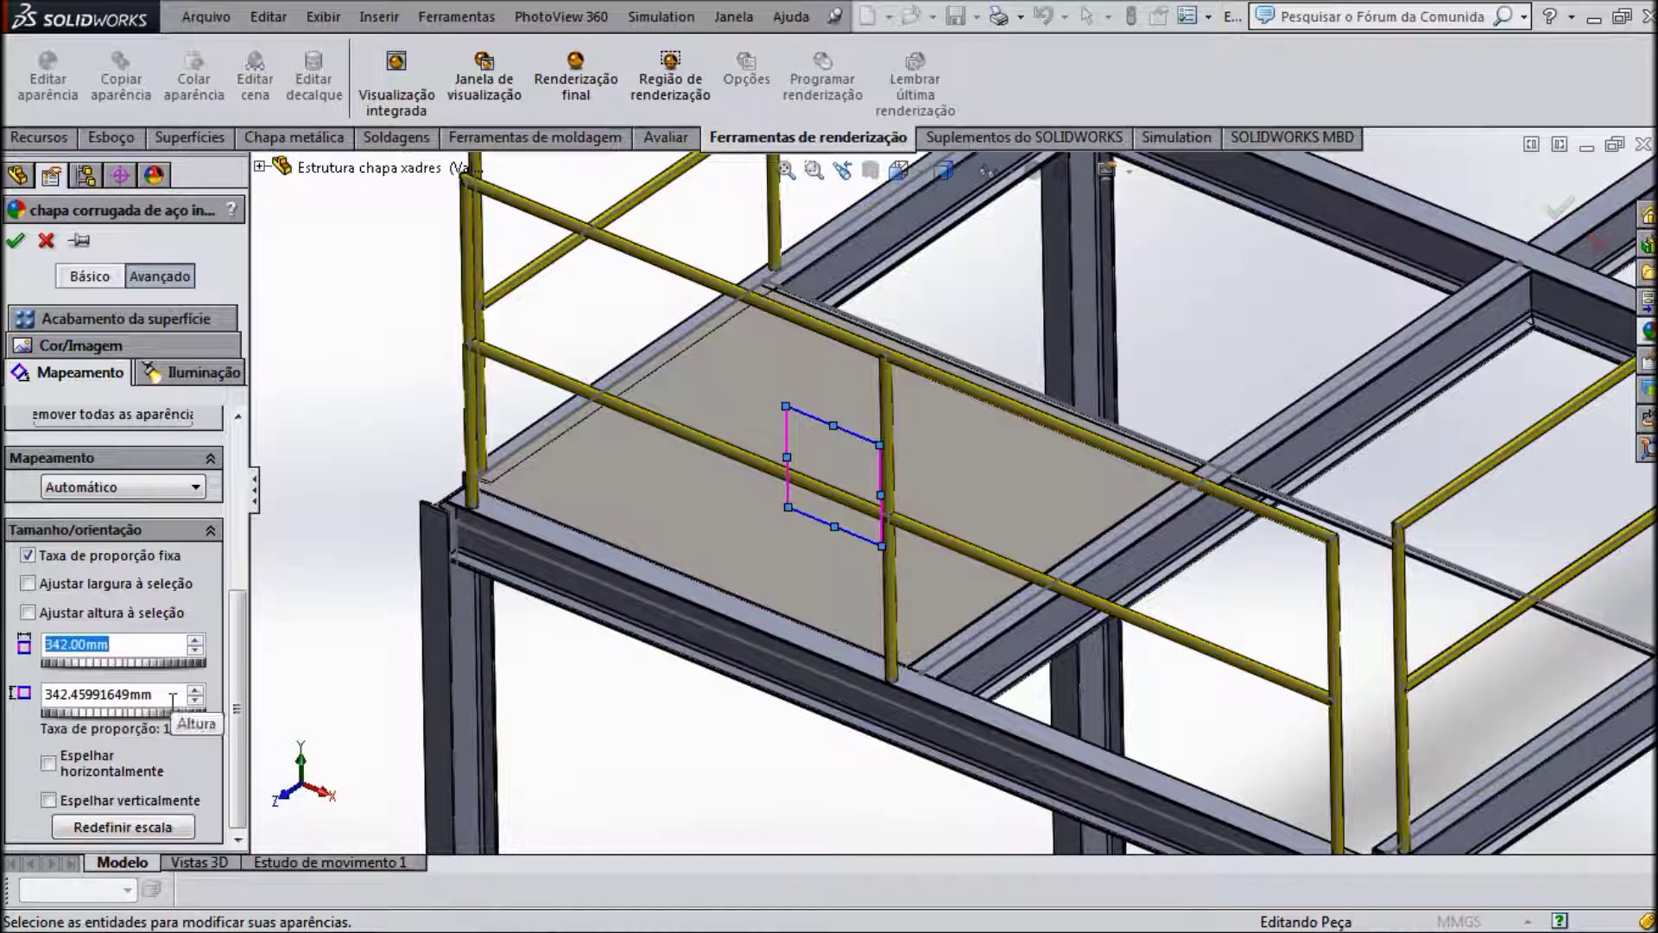
click(64, 686)
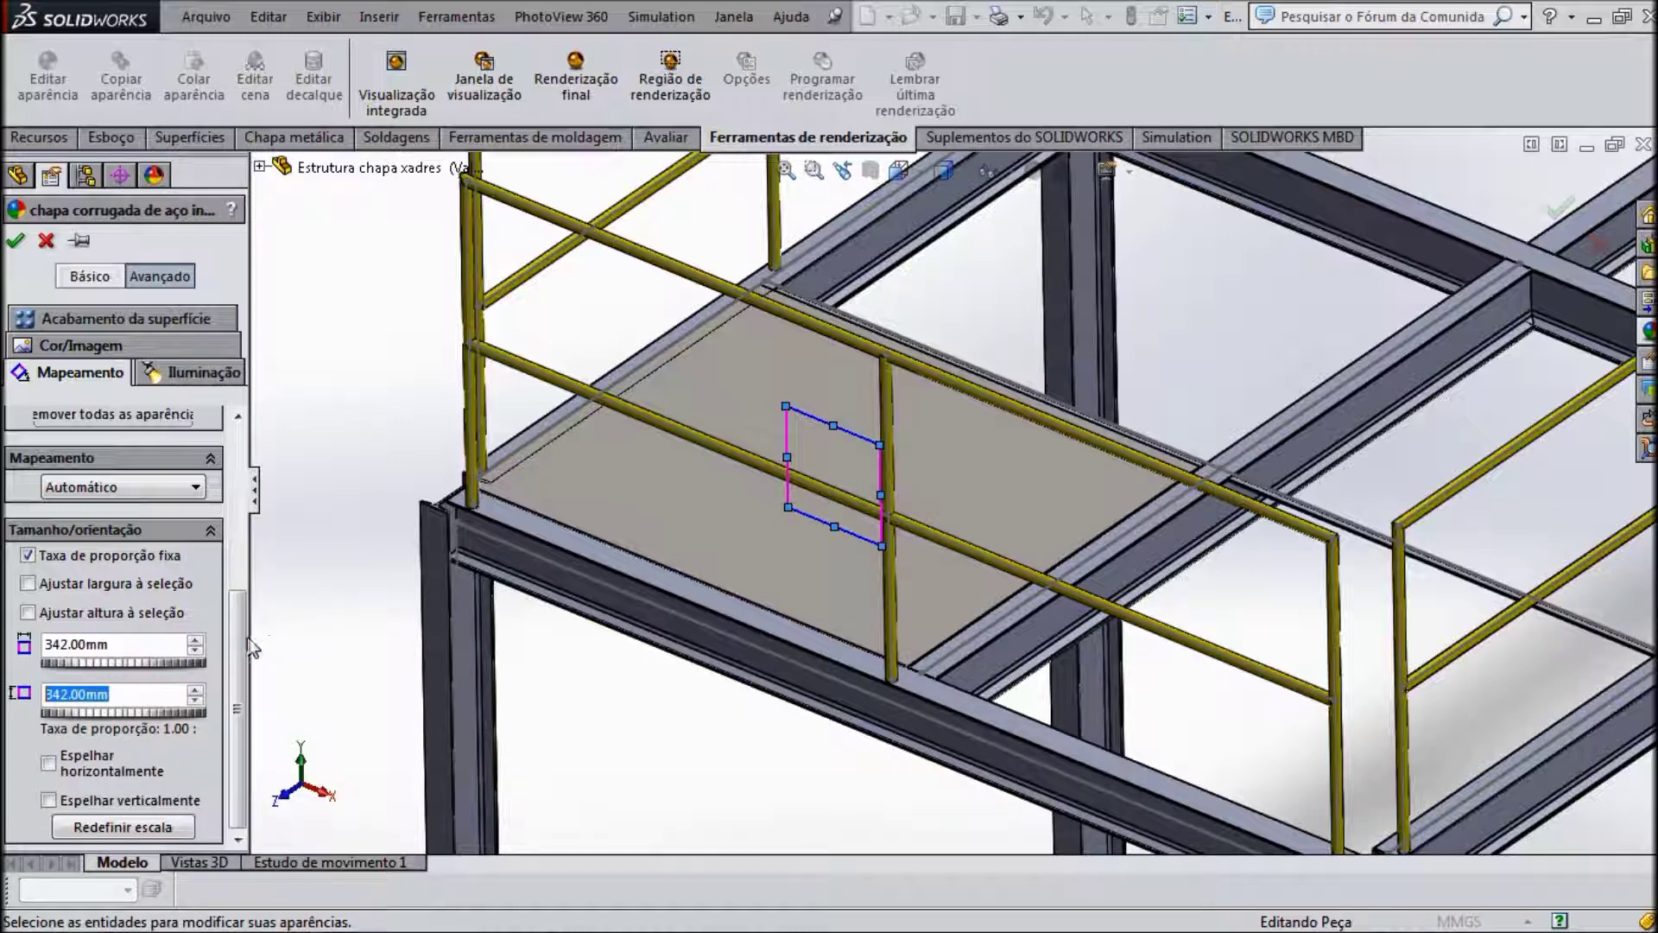
click(310, 622)
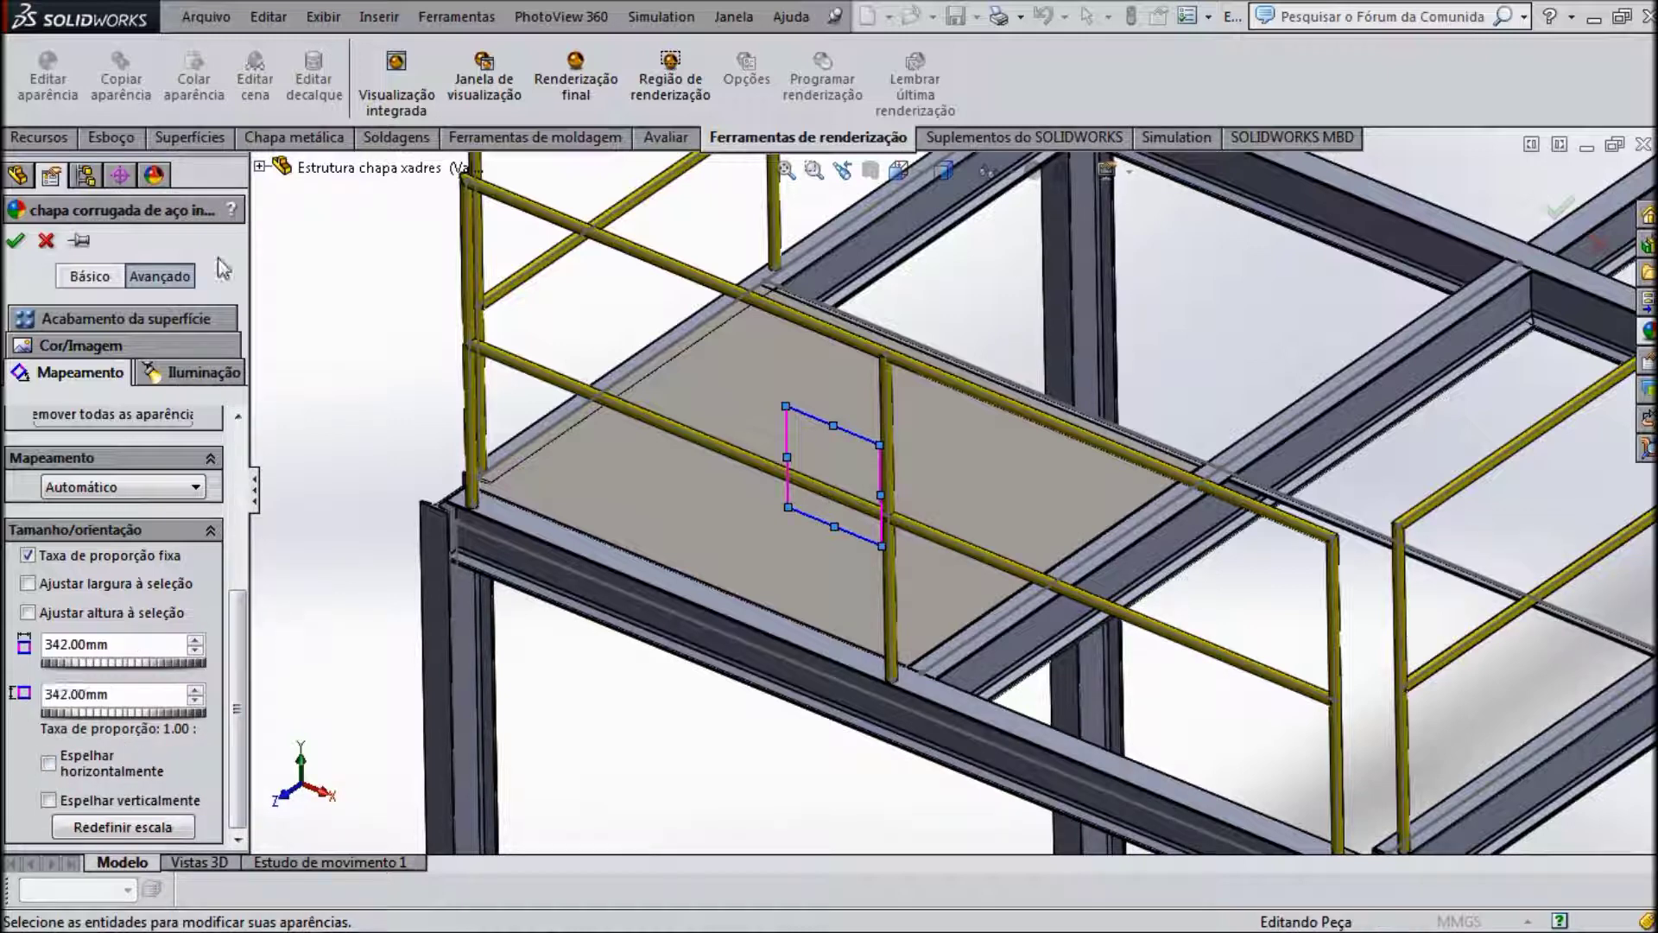
click(17, 243)
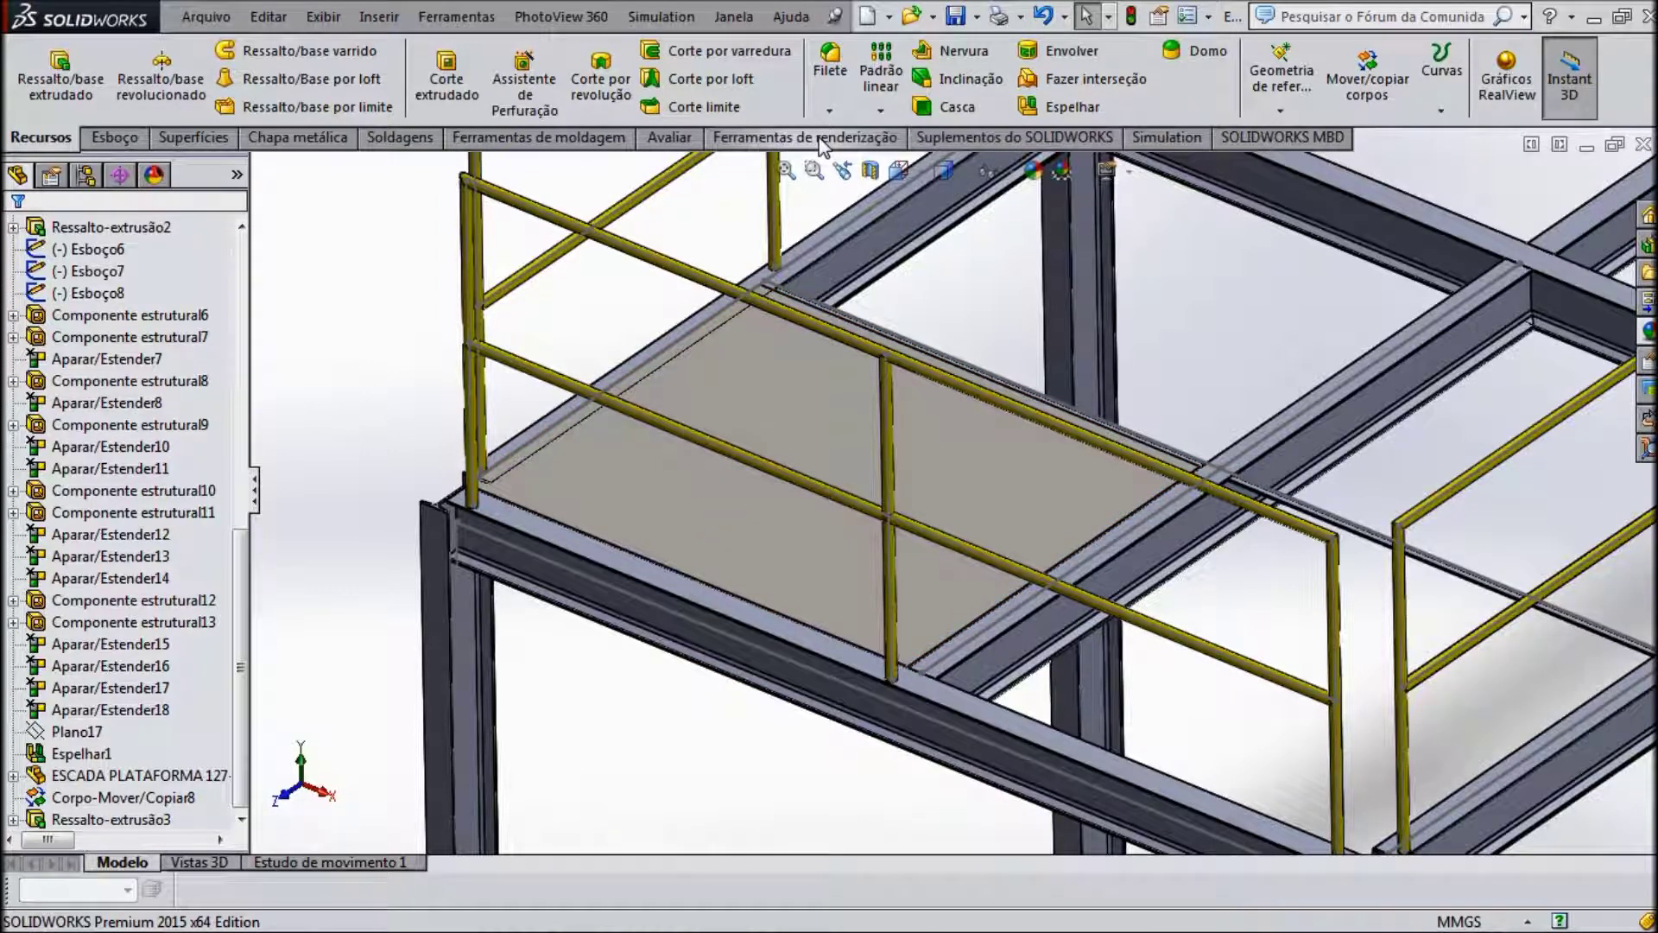
Step: Activate the PhotoView 360 add-in on the SOLIDWORKS Add-Ins tab, toggling it off and on
click(1036, 138)
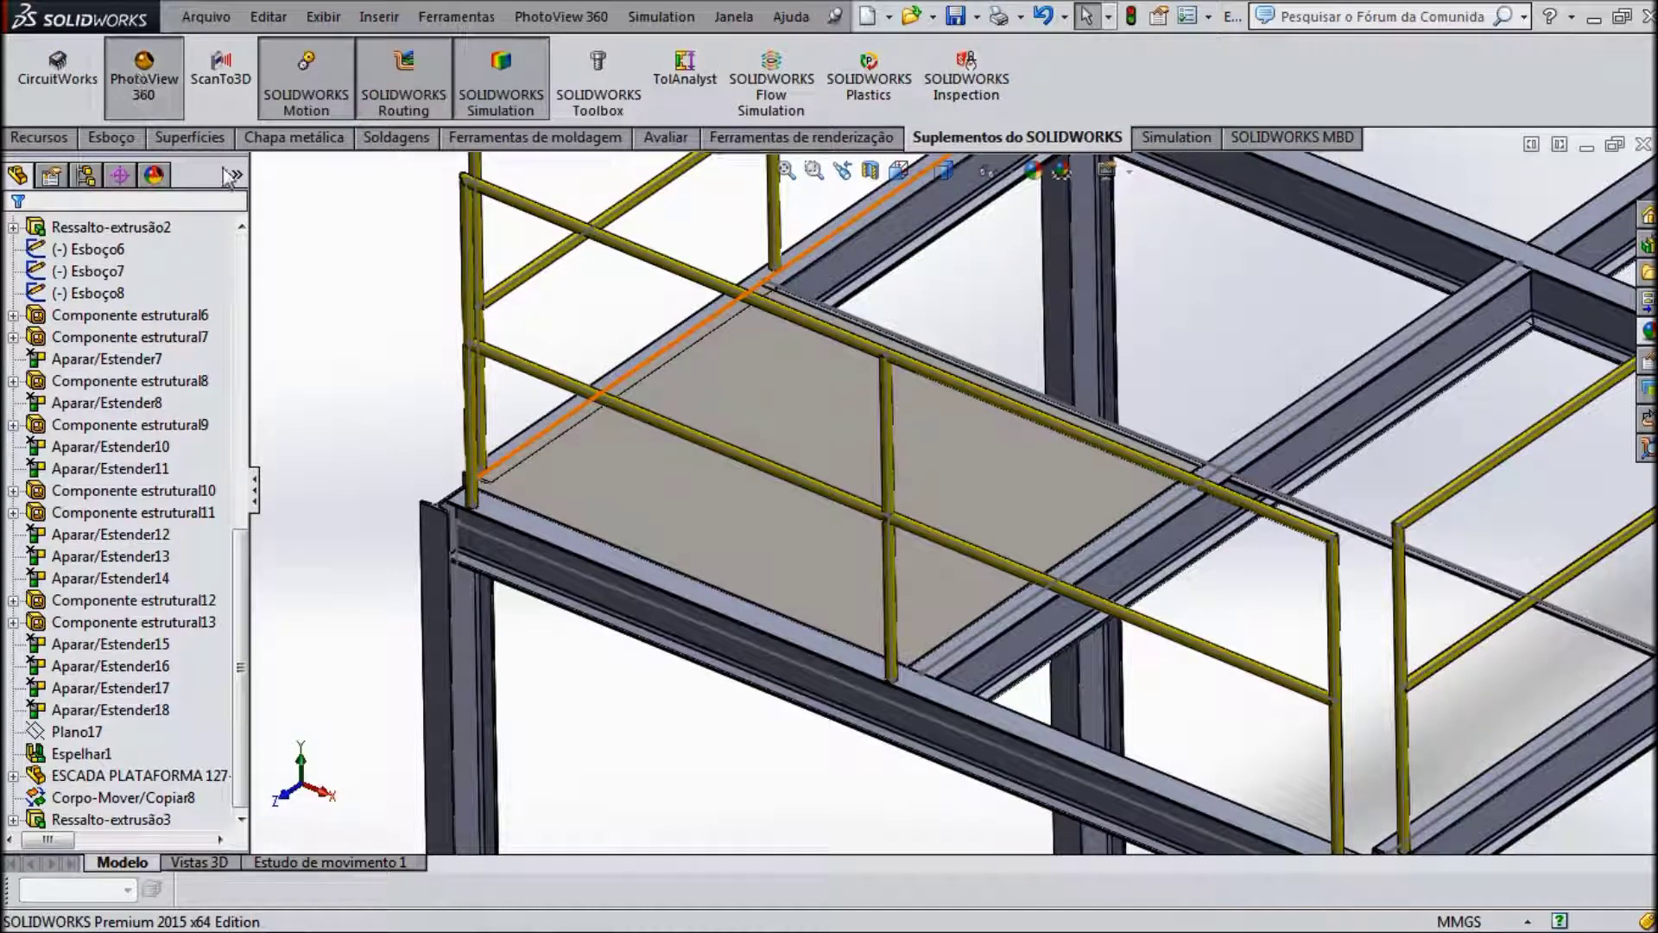
click(151, 104)
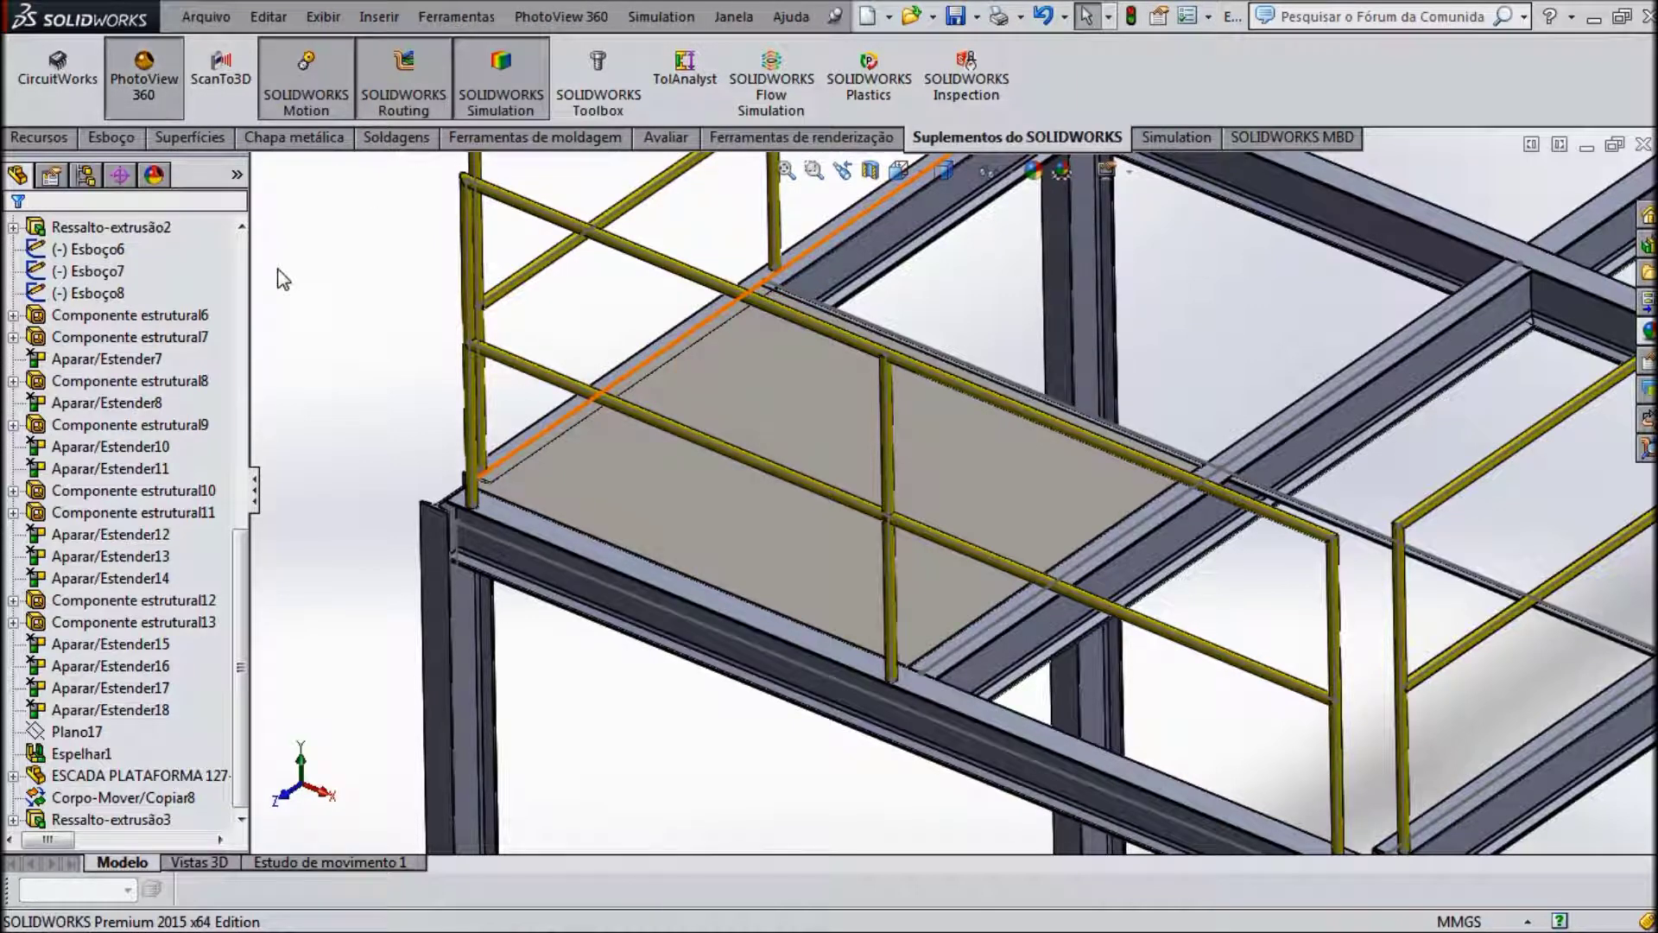
click(138, 79)
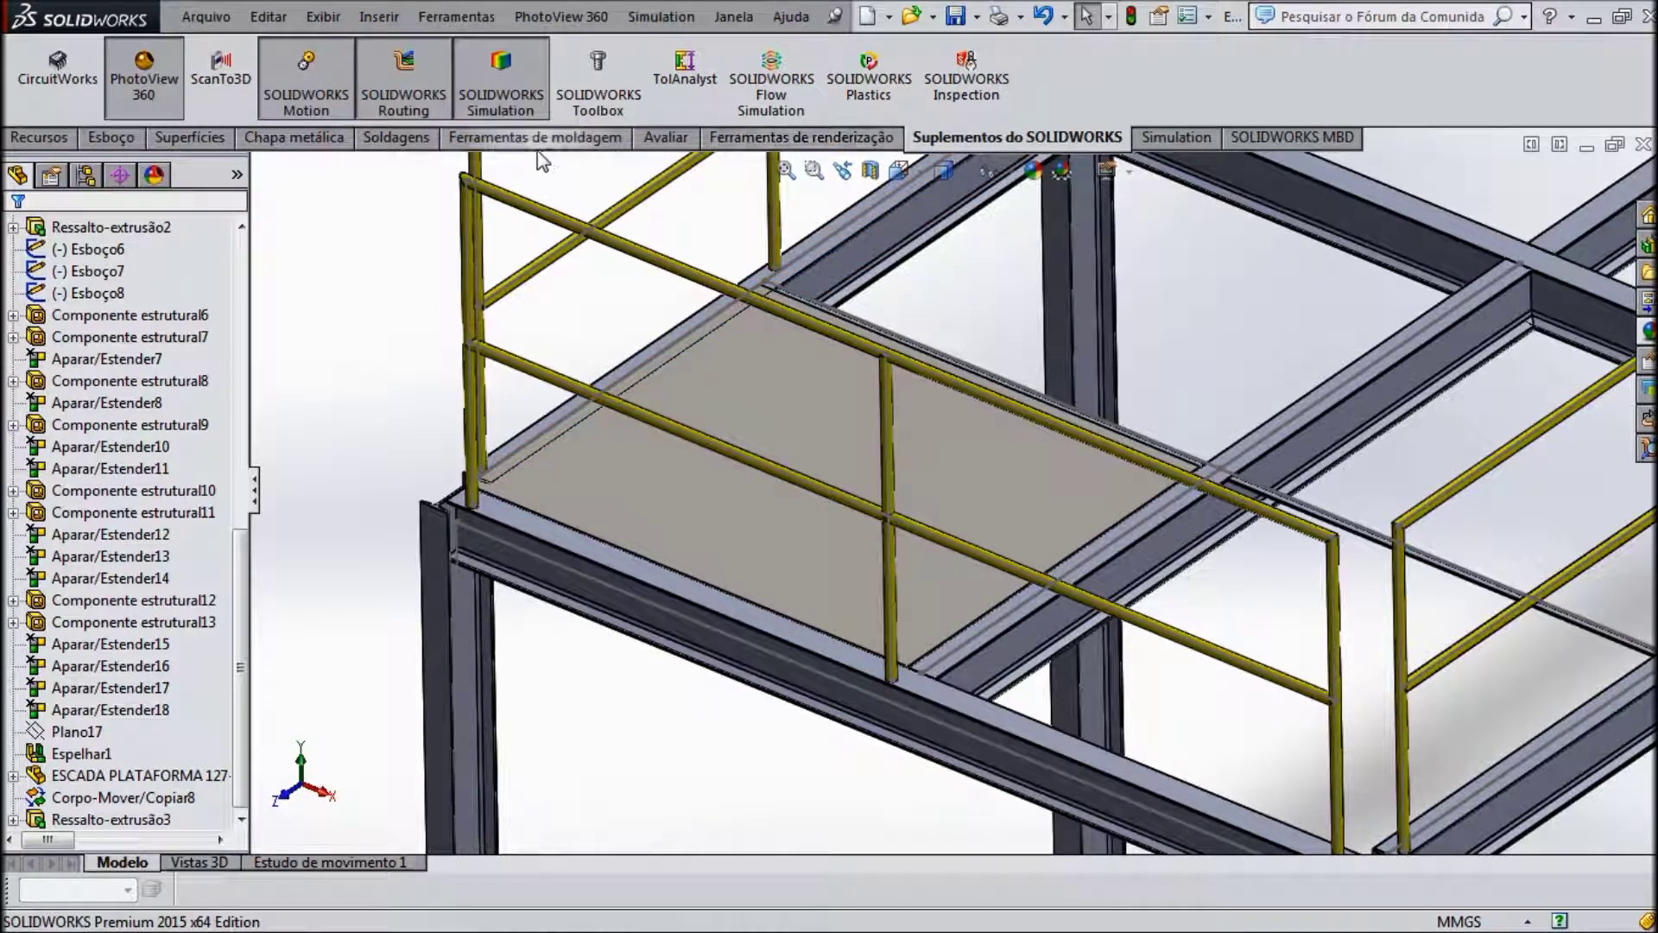
Step: Run an 800 x 600 final-quality PhotoView 360 render of the platform deck
click(819, 139)
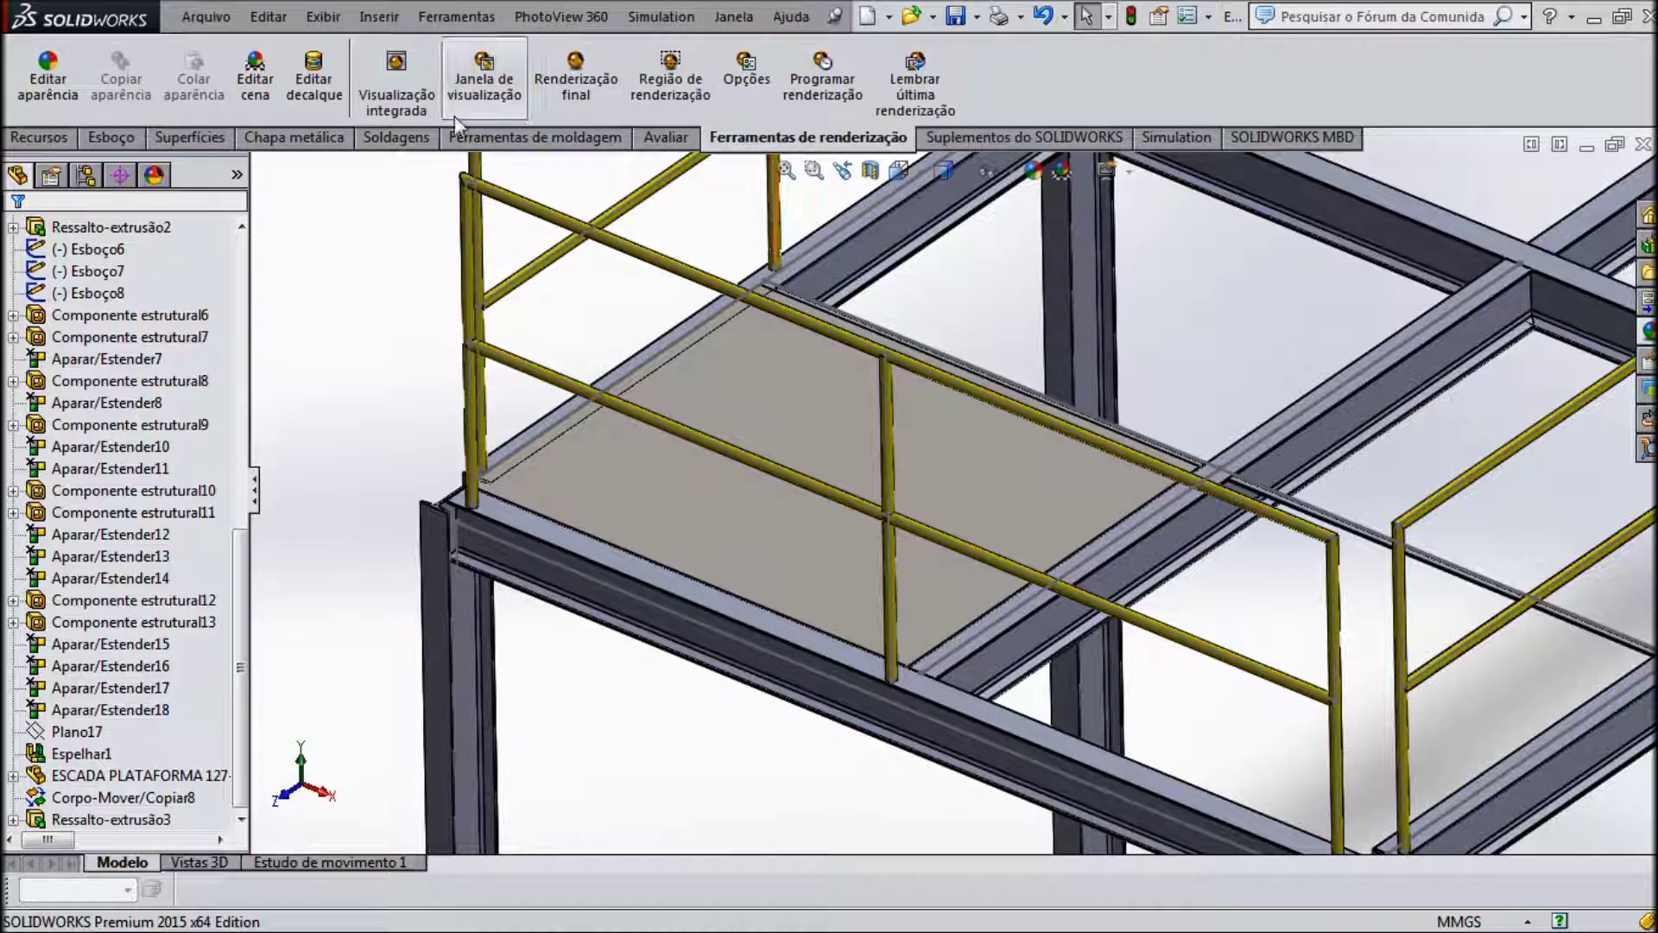
click(570, 105)
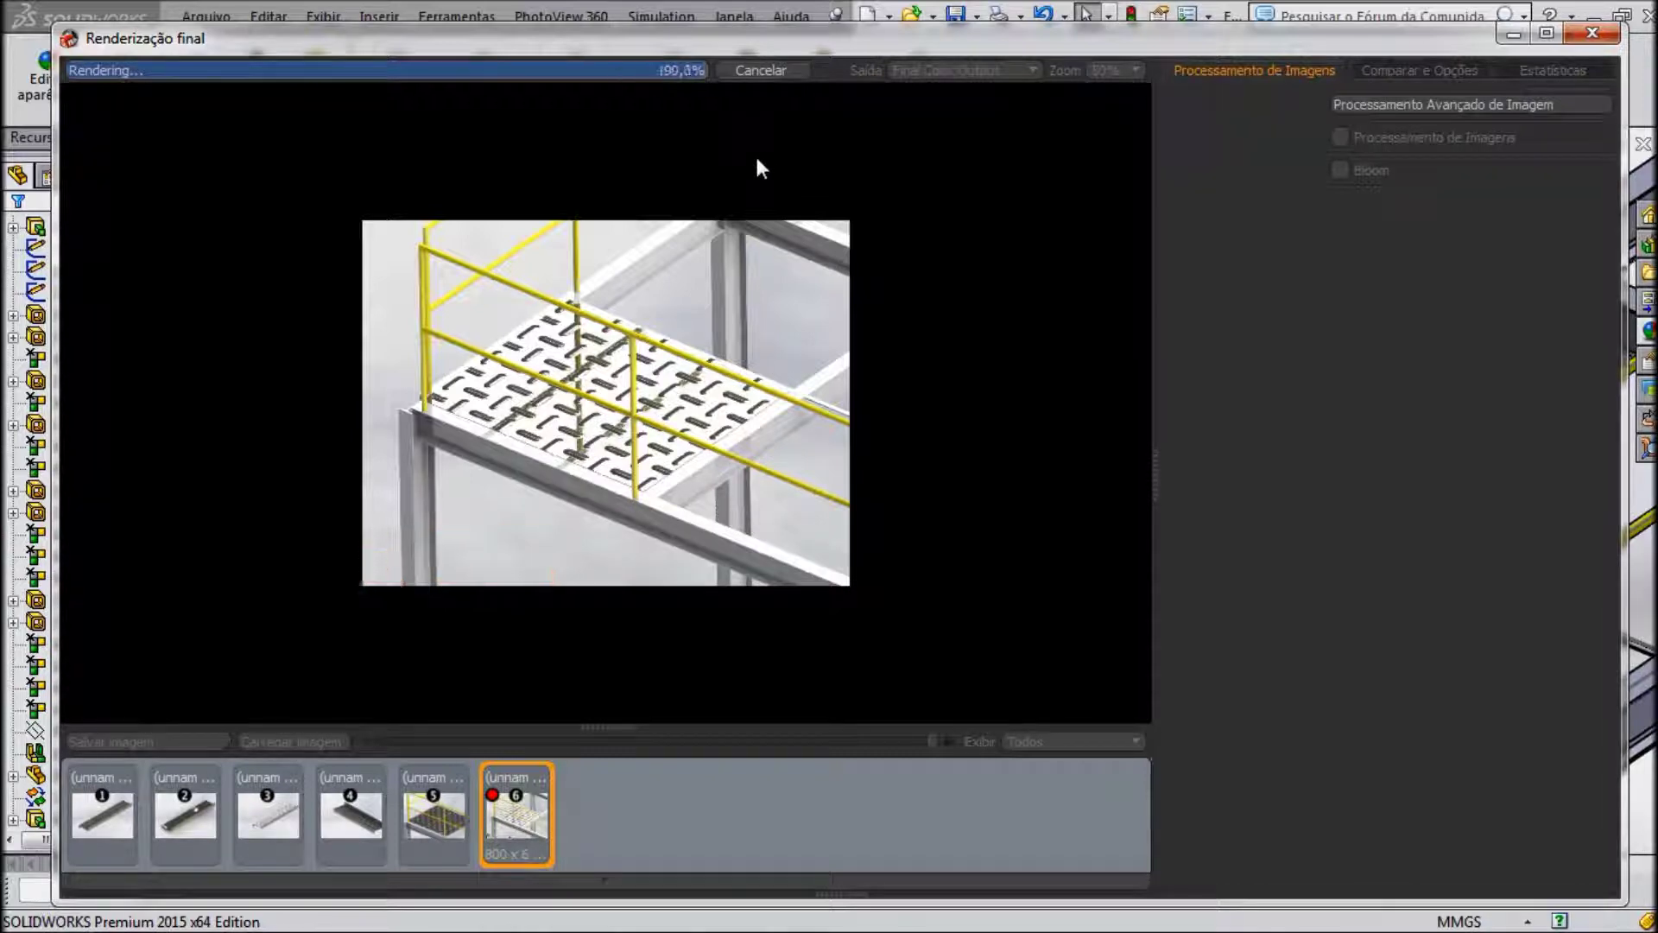
Step: Close the render and inspect the floor plate's 'cor' appearance mapping and surface finish (1.00mm bump) unchanged
click(1593, 35)
click(1320, 91)
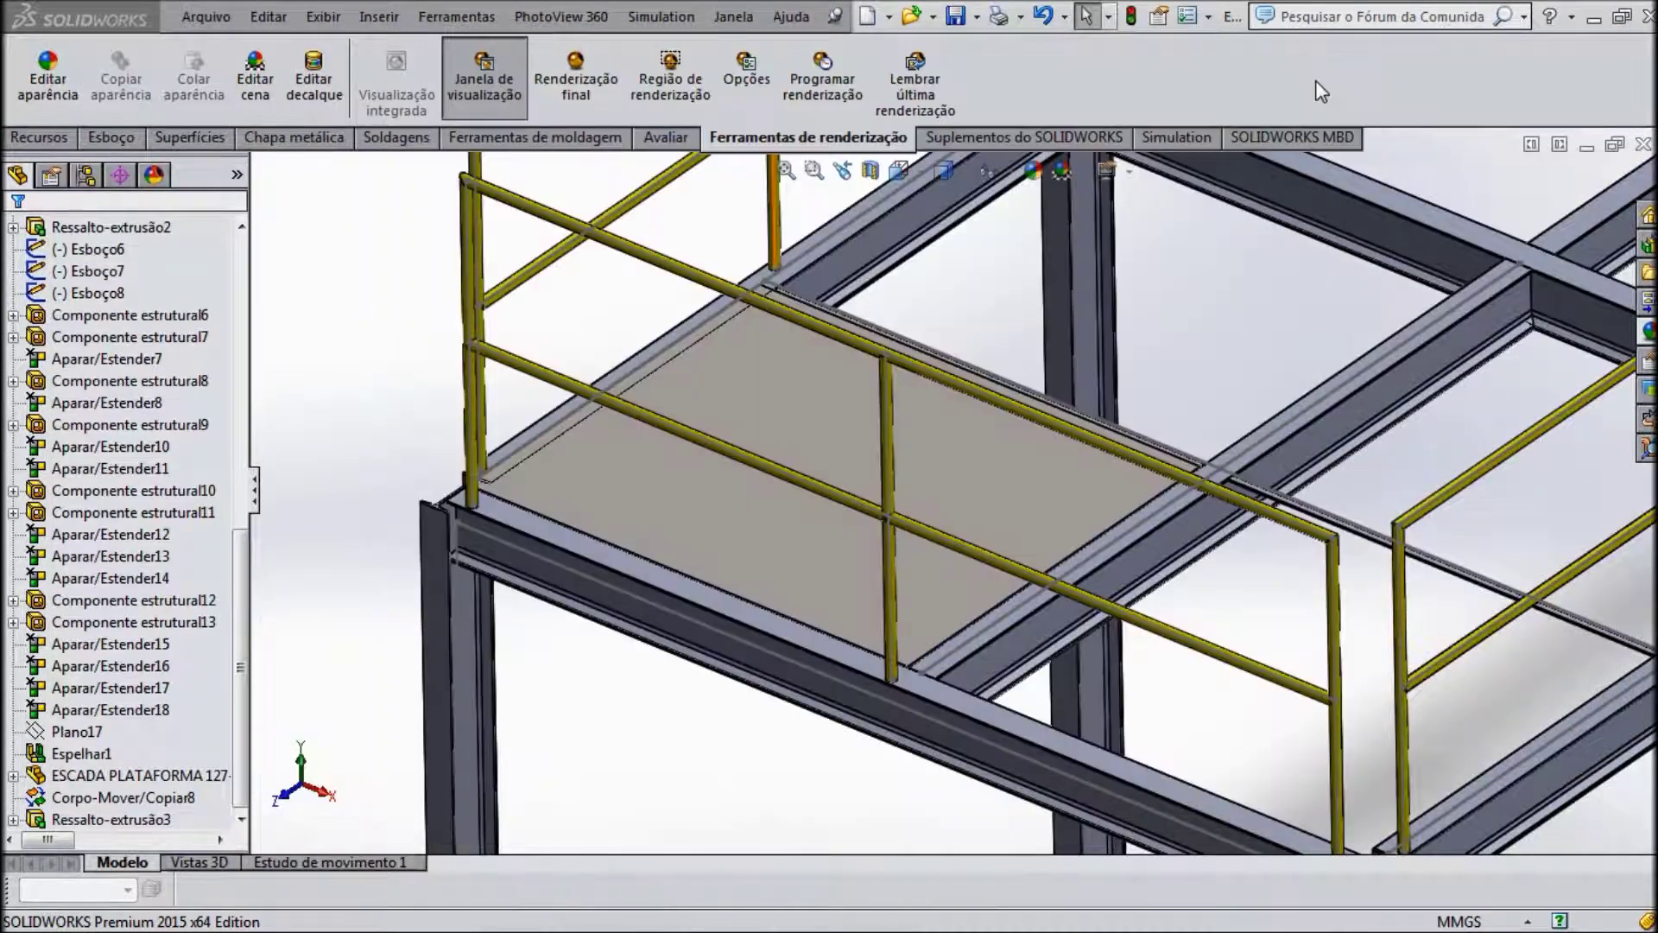
click(43, 81)
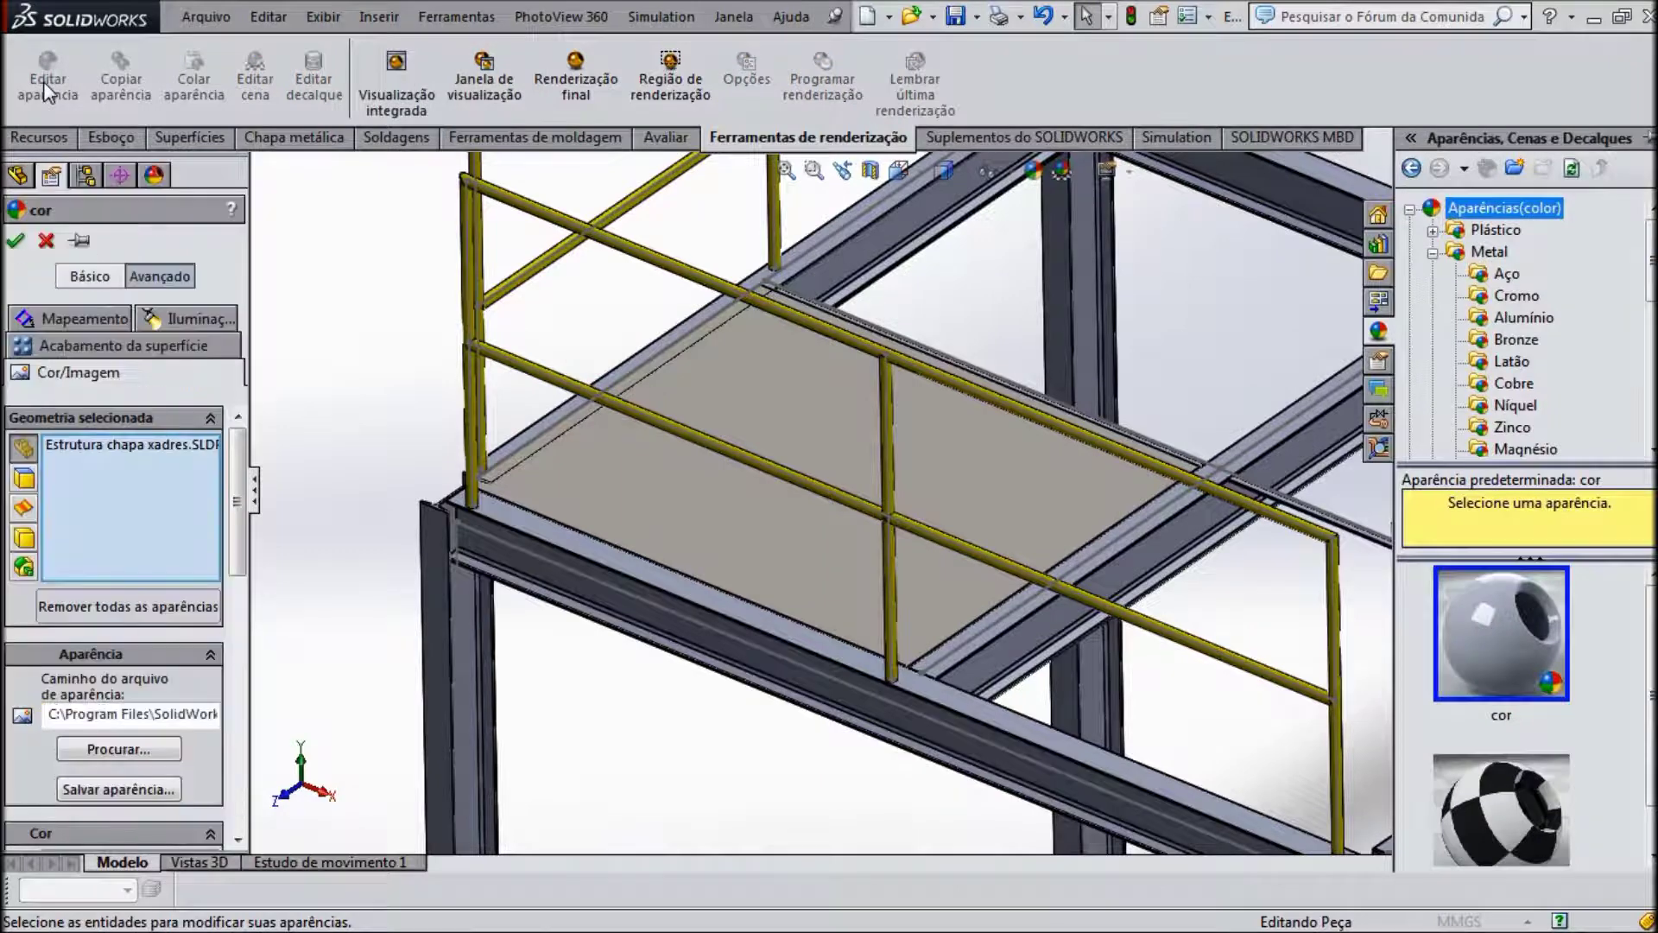
click(65, 316)
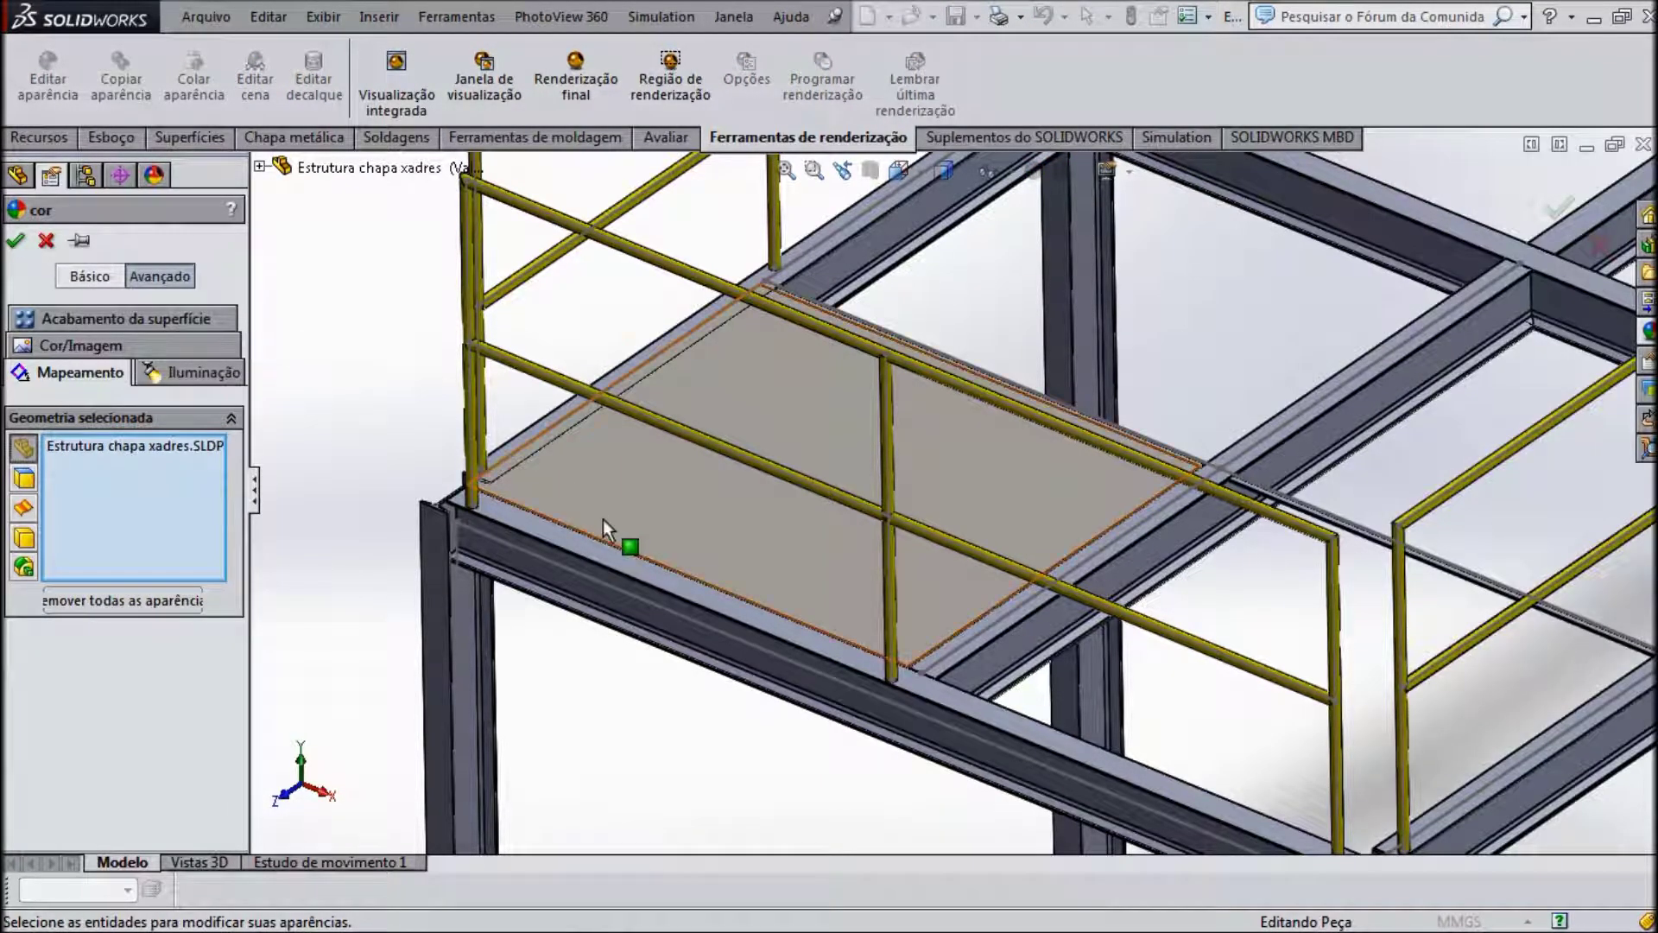
click(614, 497)
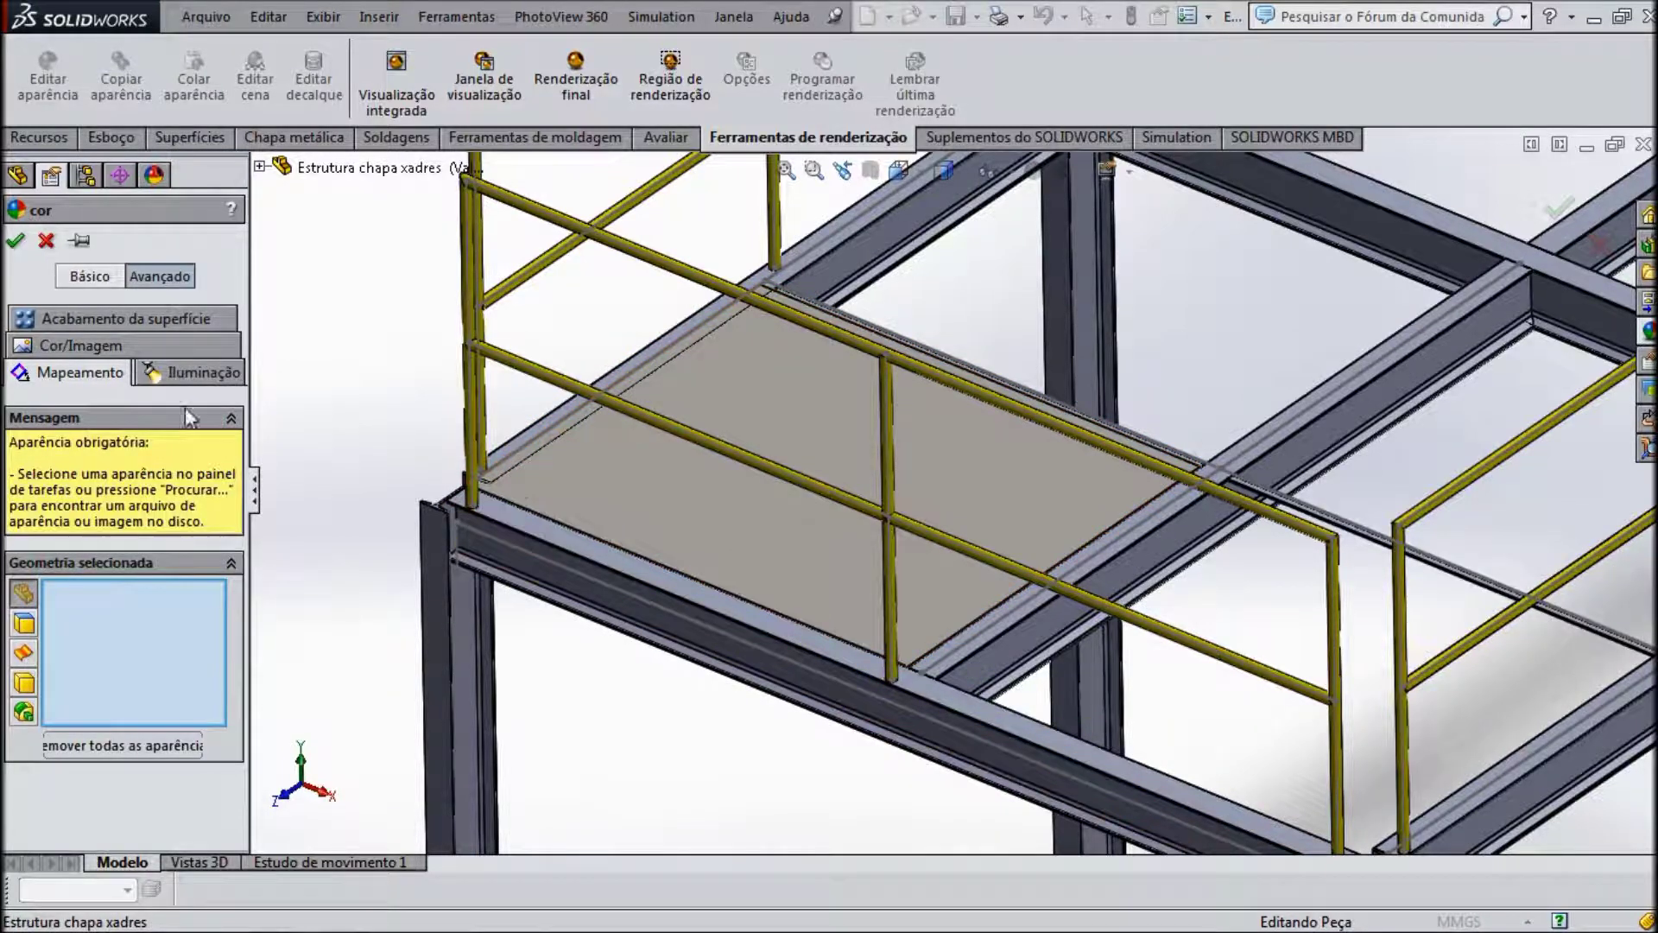
click(86, 319)
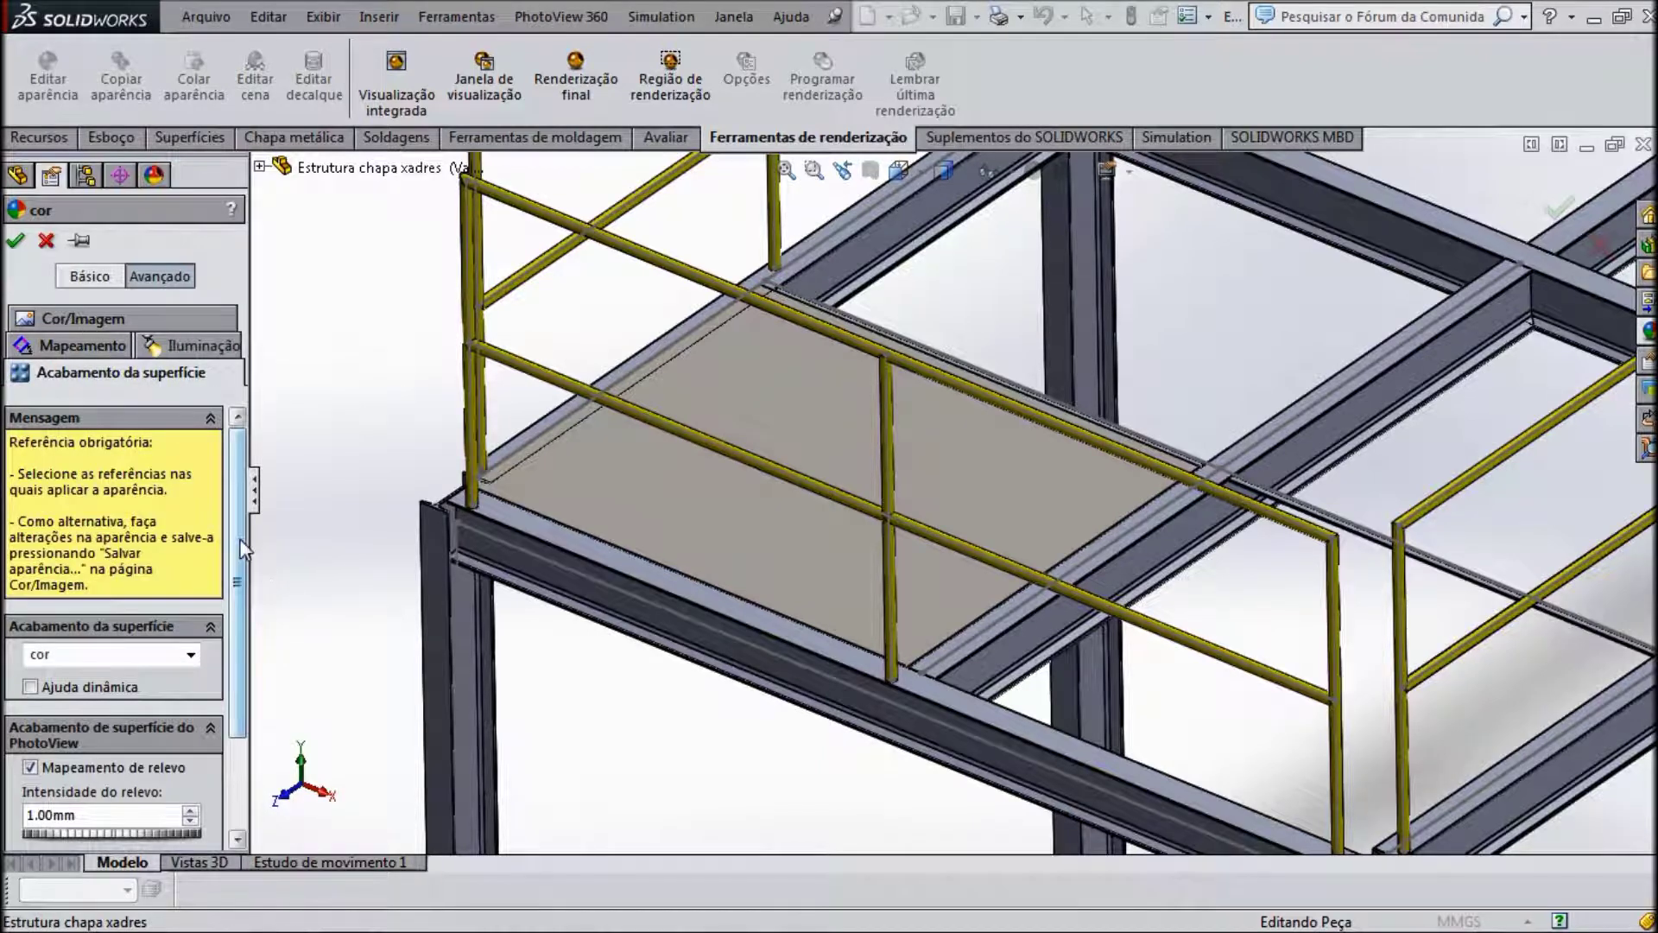
scroll(226, 604, down, 3)
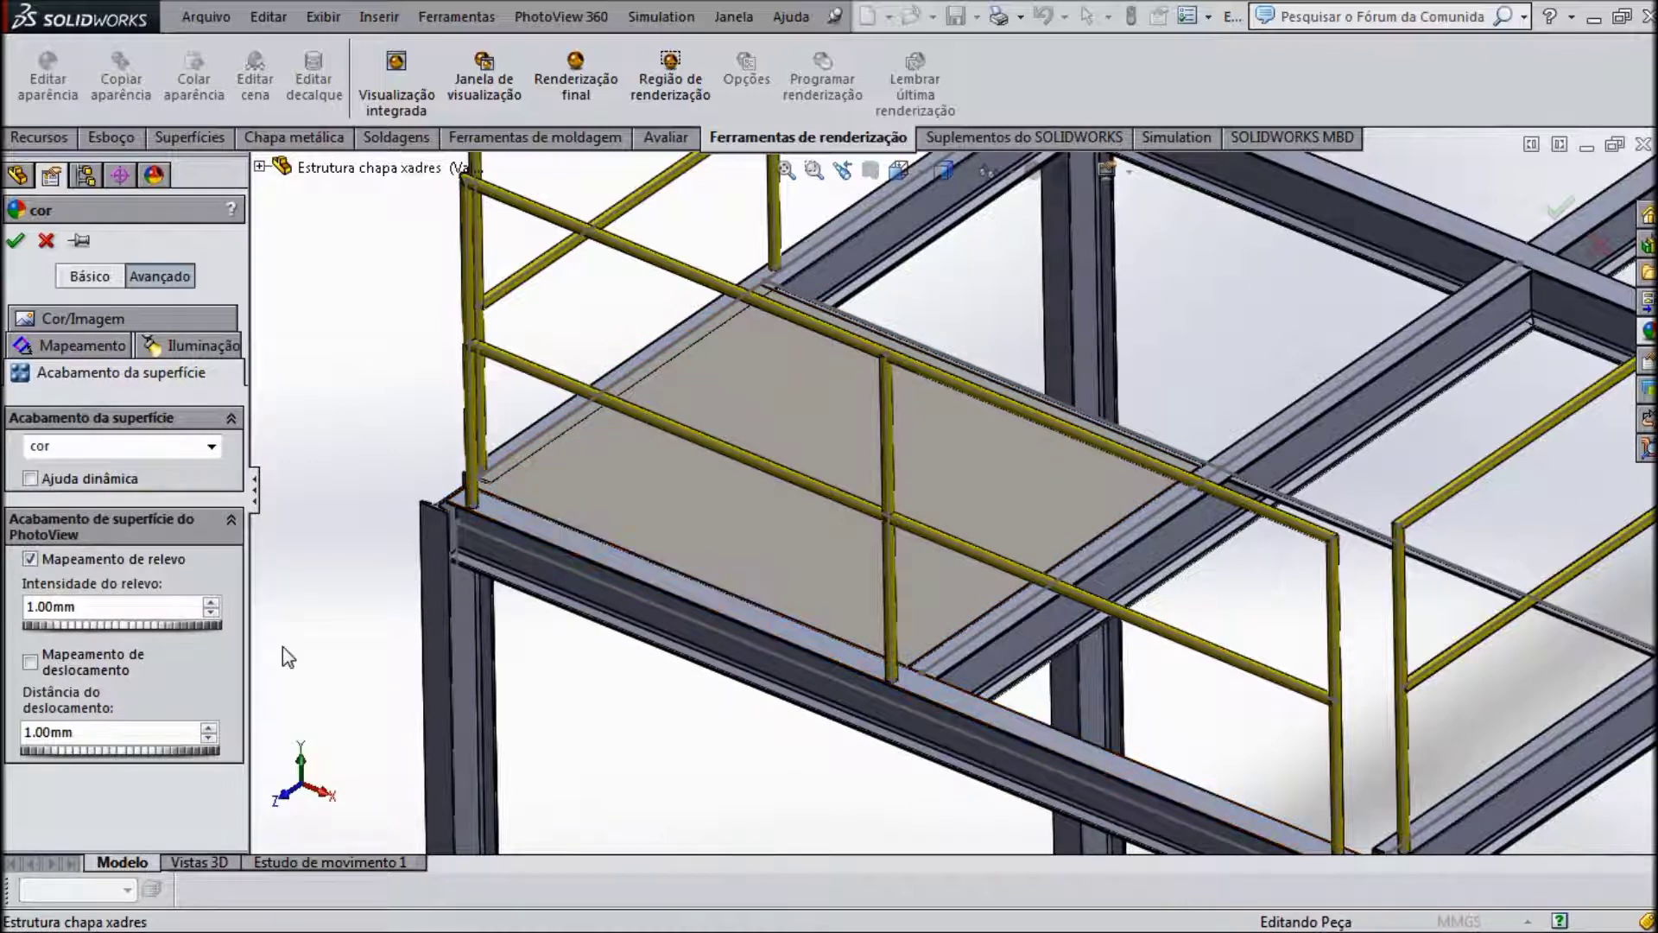
click(80, 346)
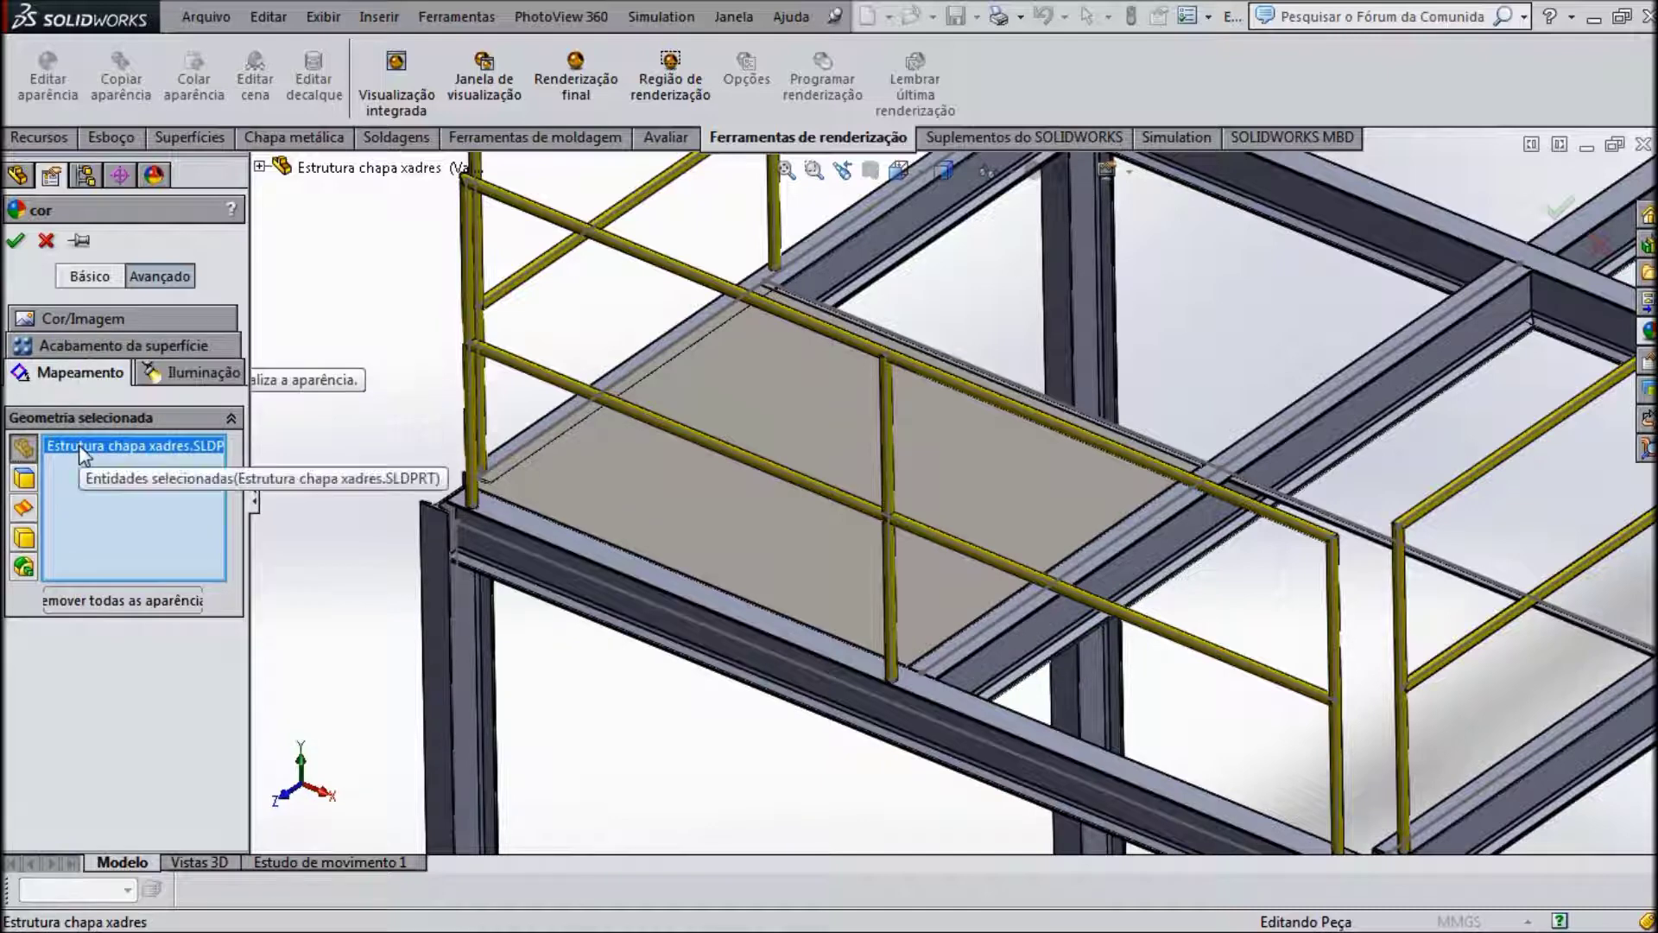
click(19, 242)
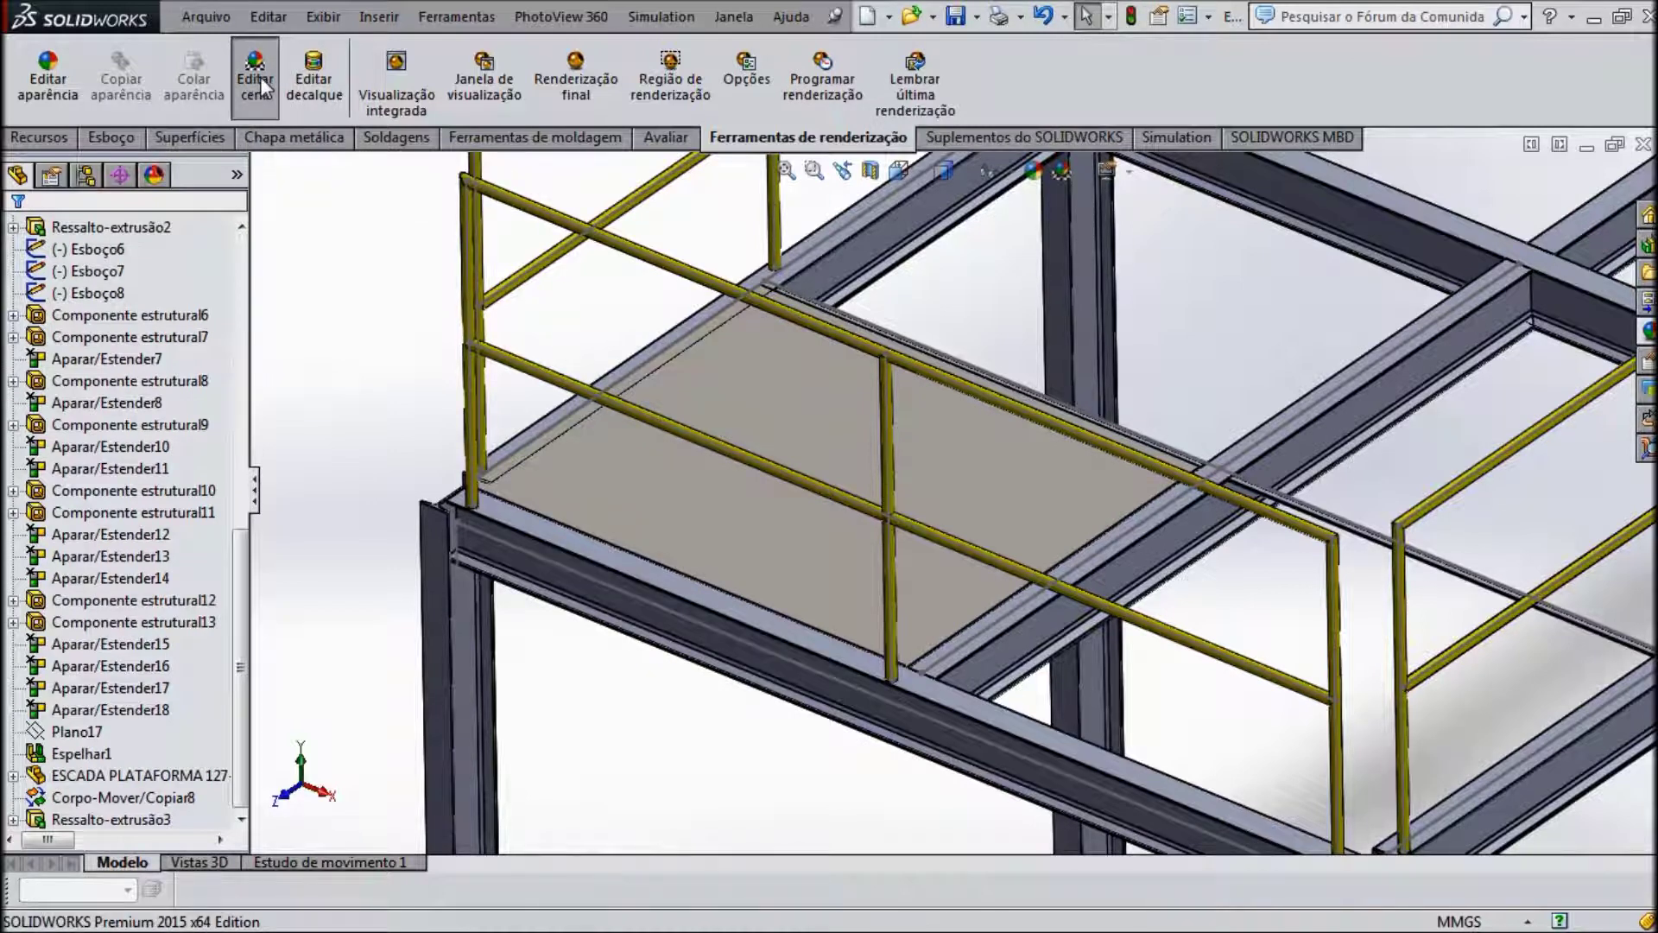
Step: Turn off Auto-size floor in the scene settings, keeping the floor at 34174.49mm square
click(261, 76)
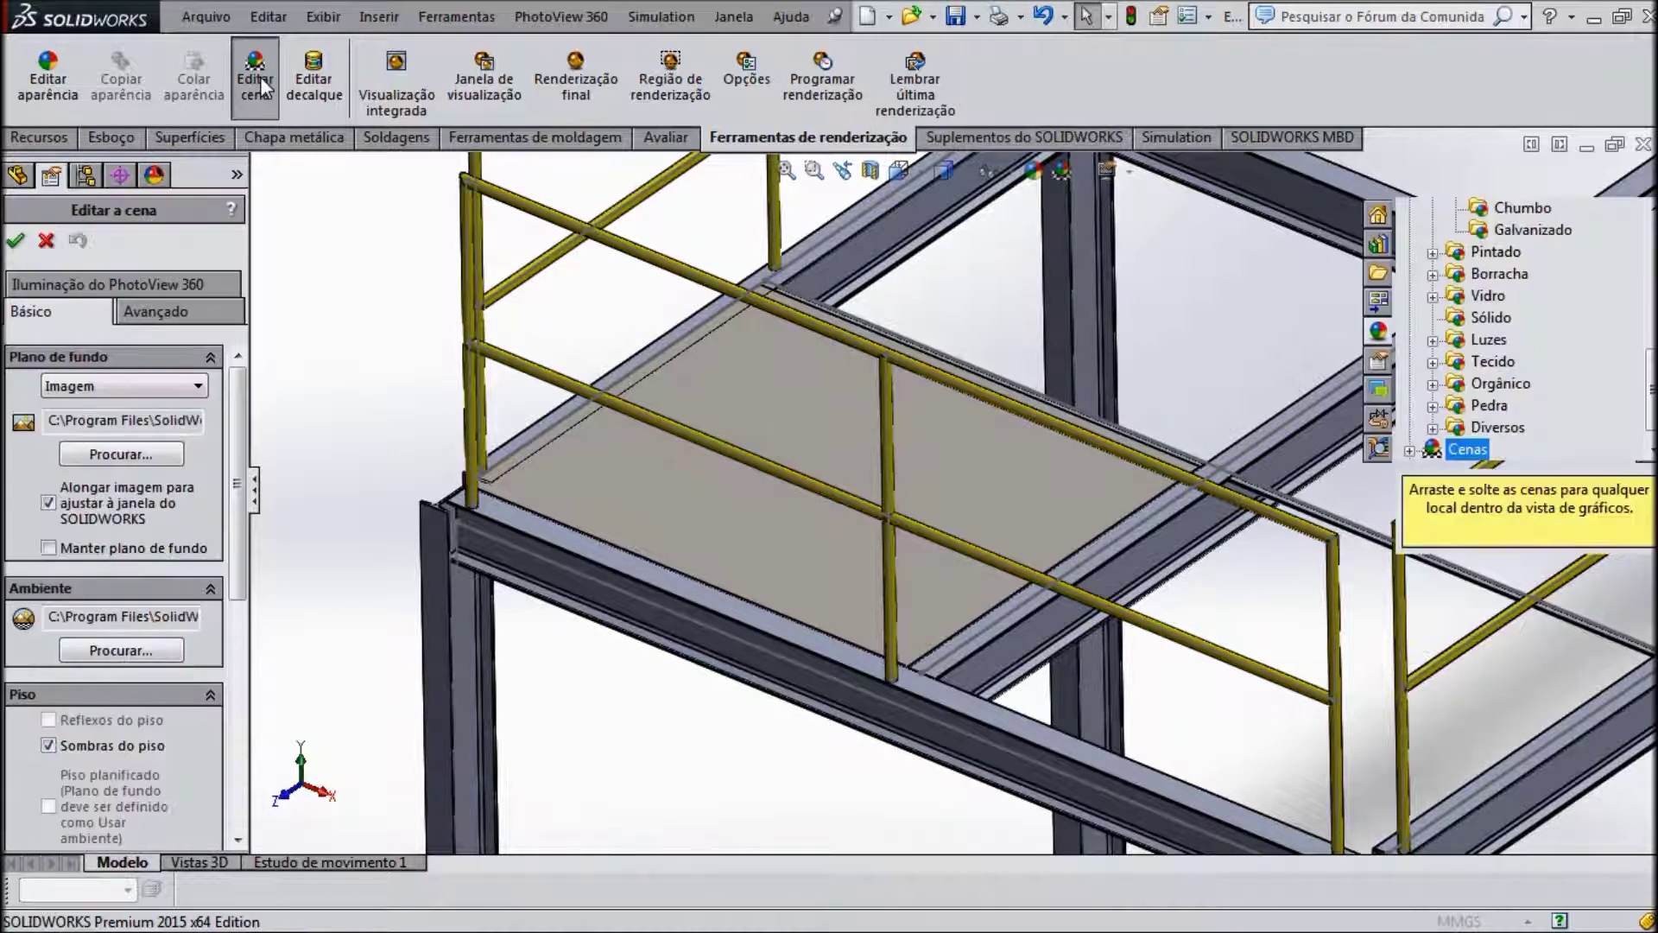
click(138, 312)
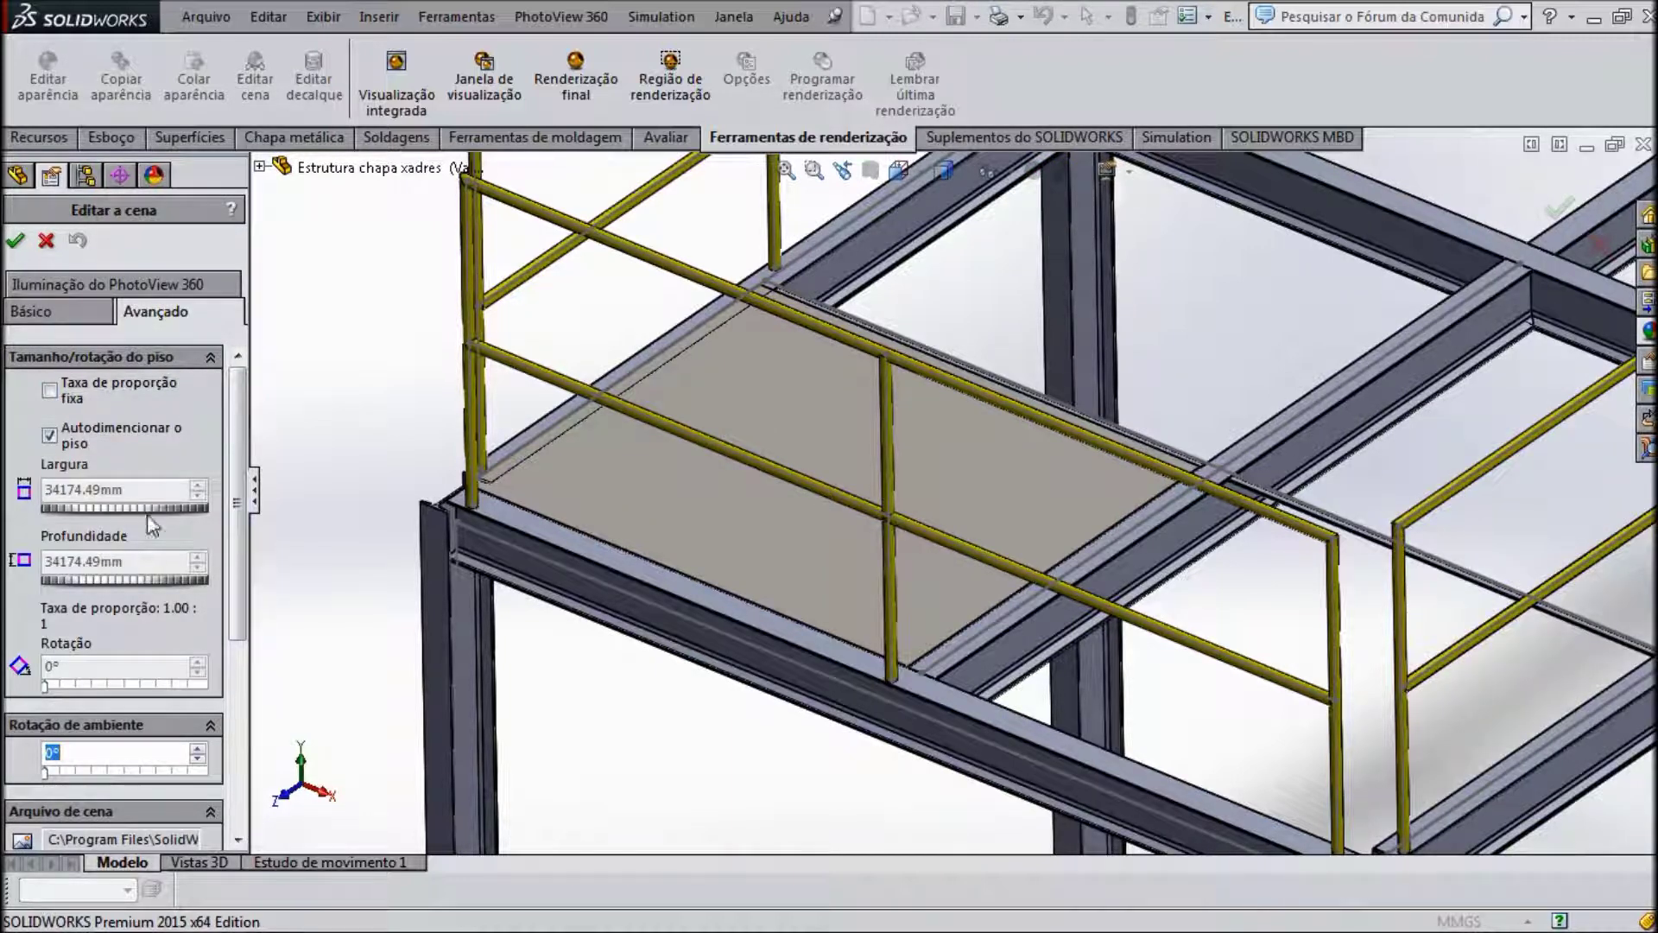
click(49, 435)
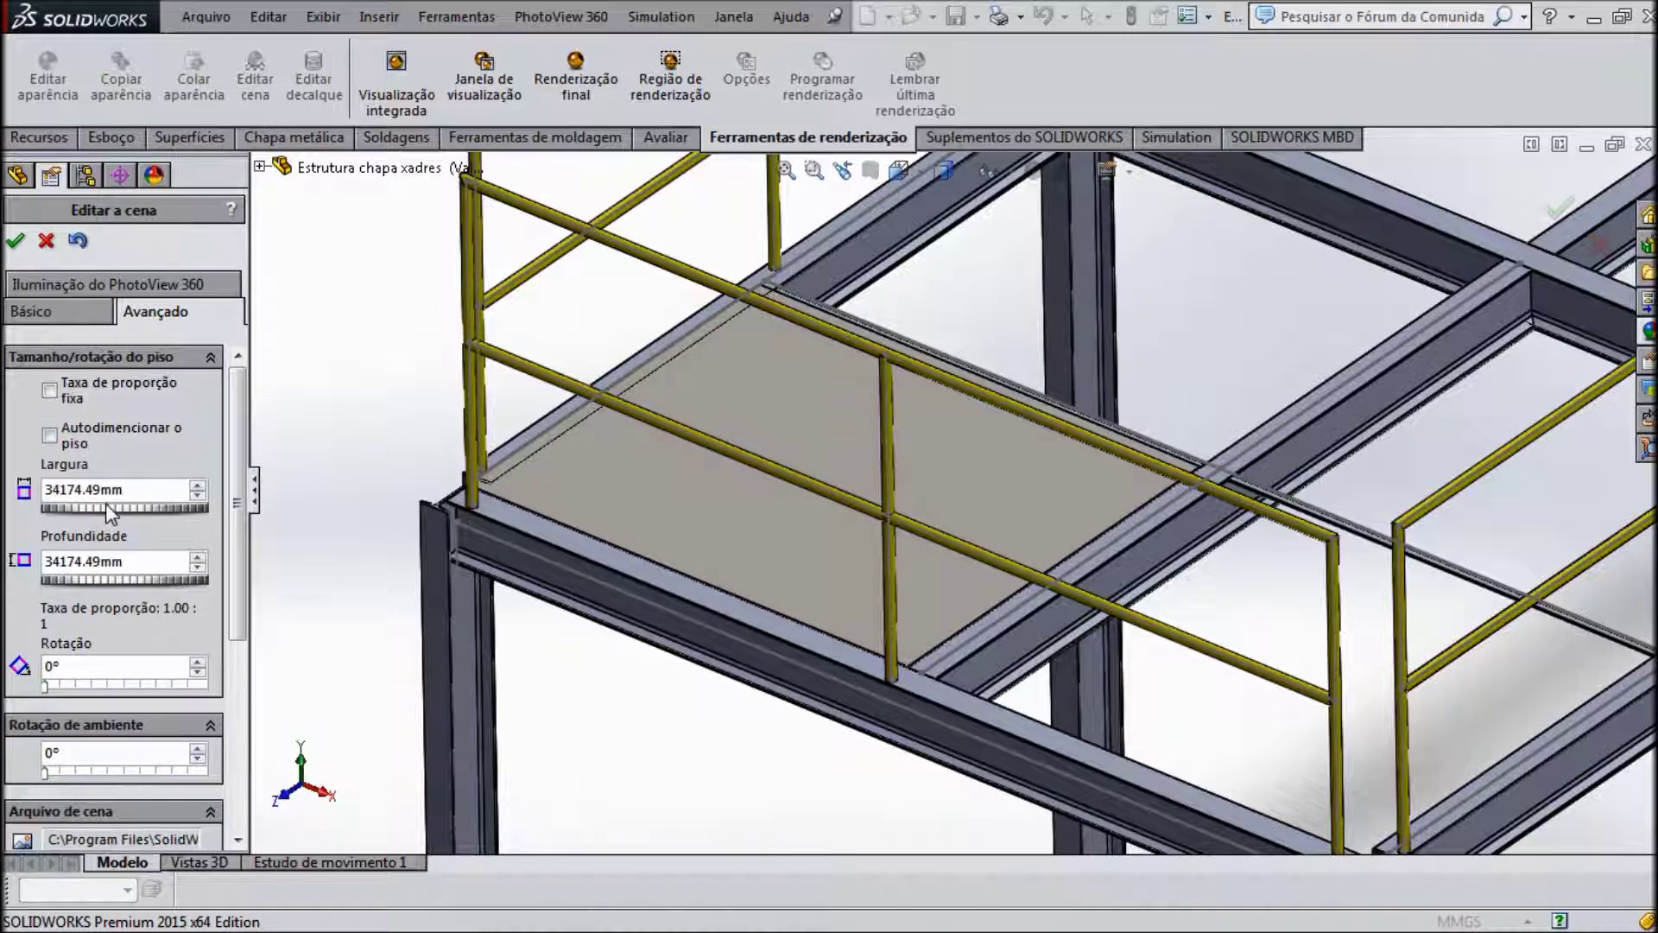
click(37, 314)
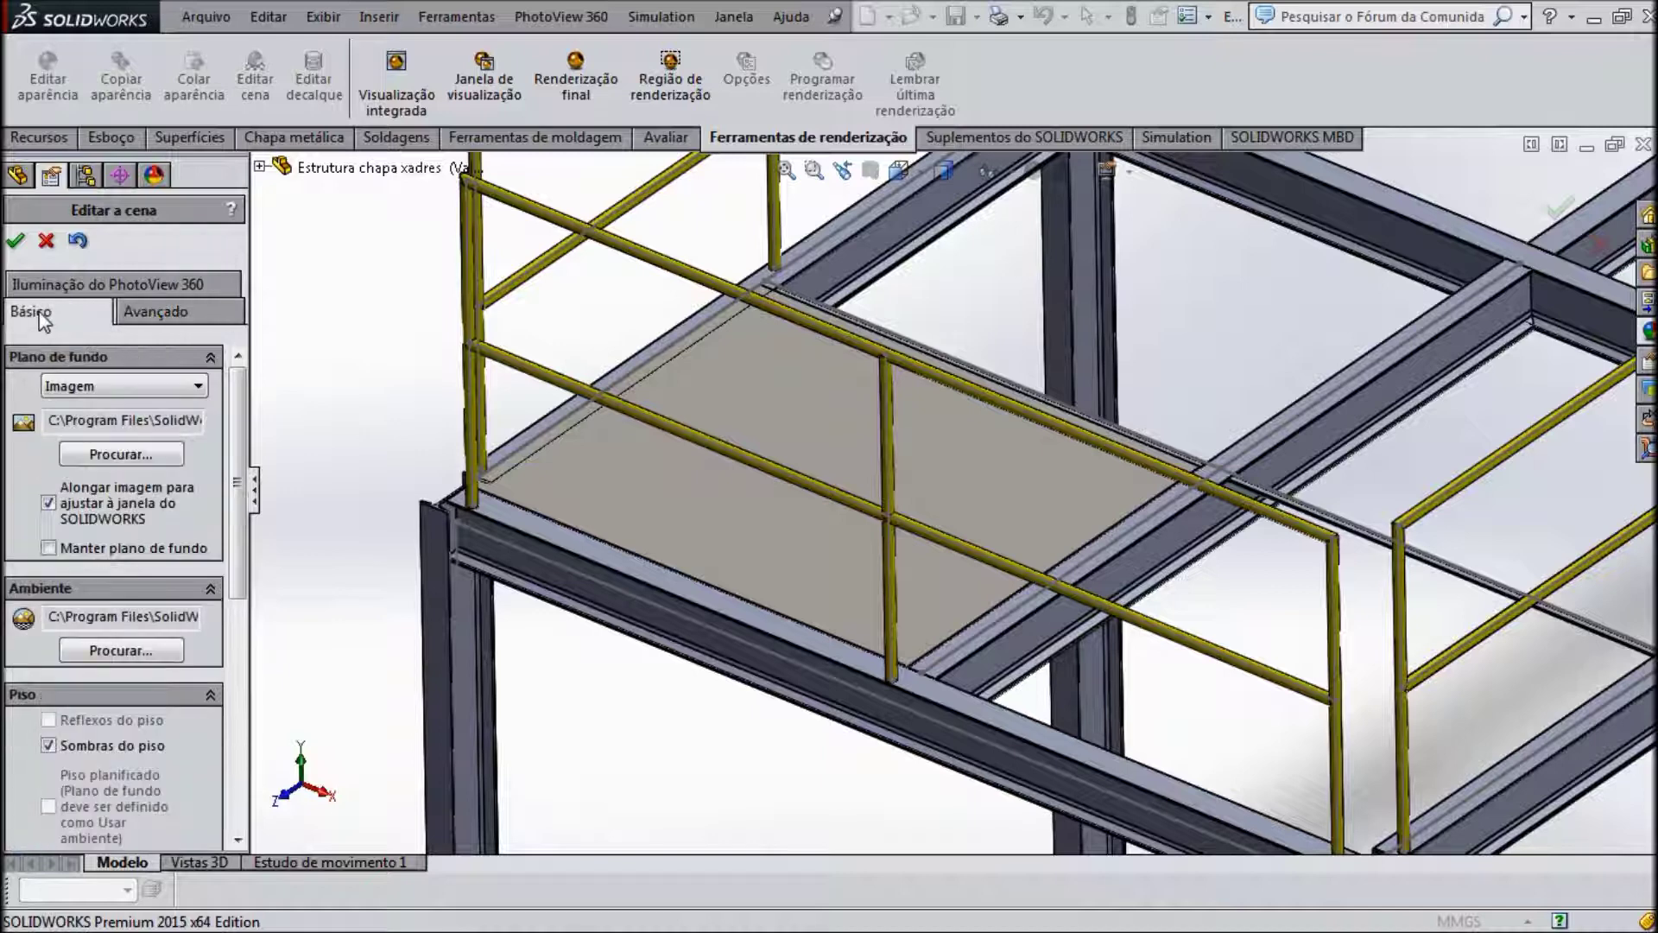
click(73, 277)
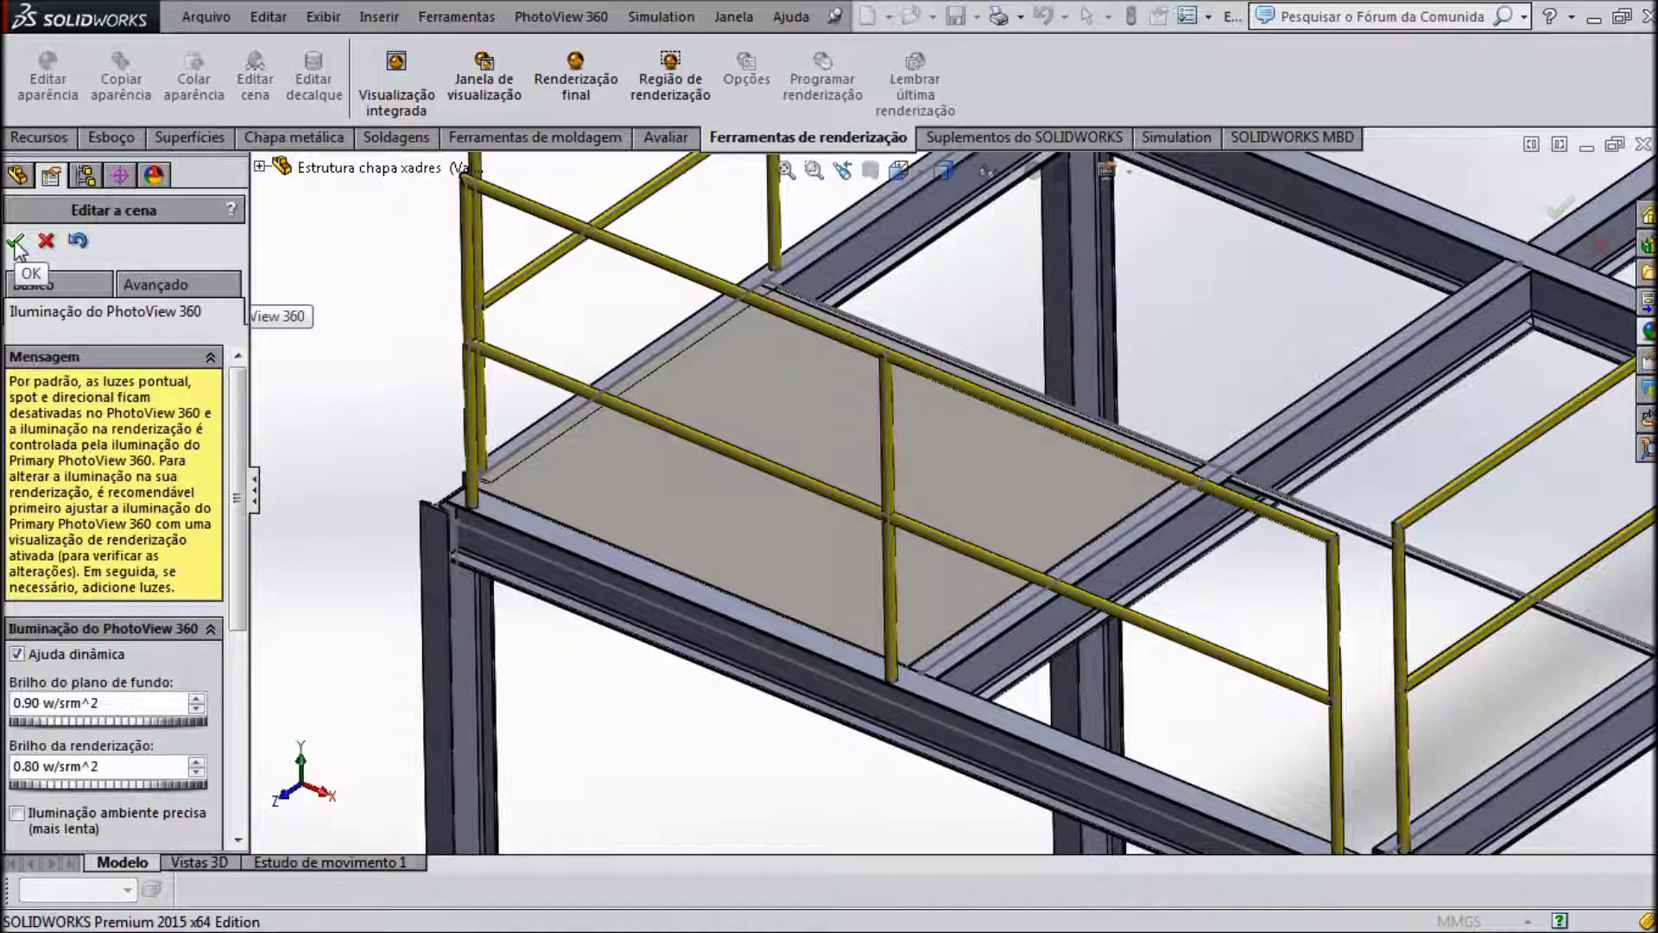
click(18, 242)
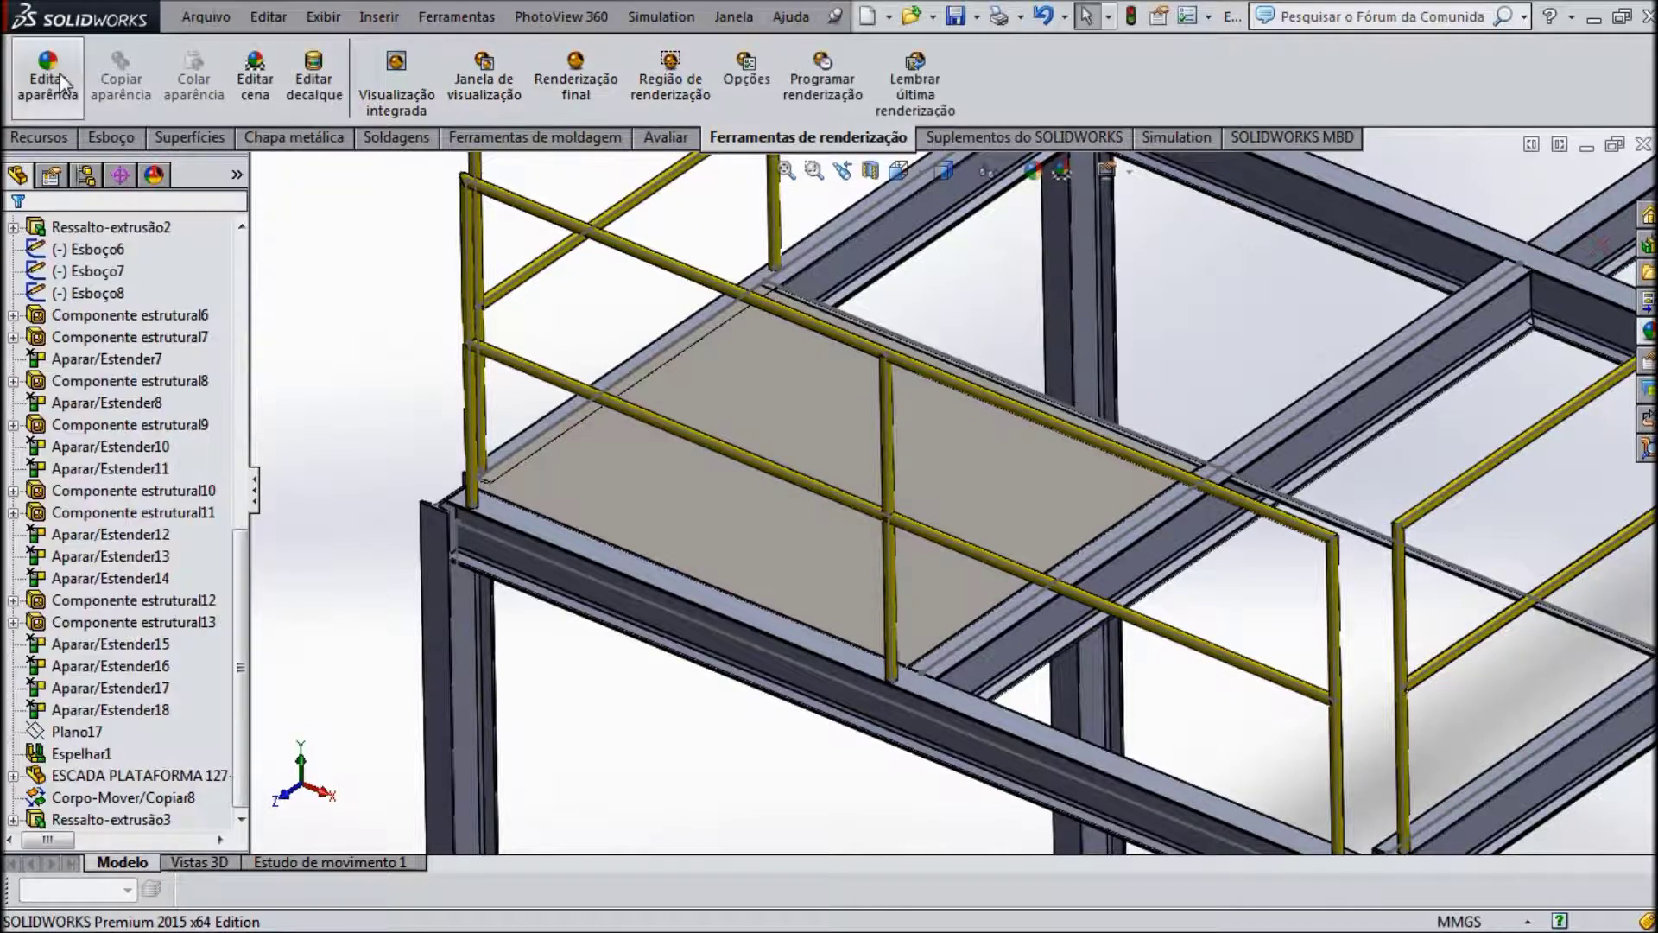
Step: Select the floor plate's Face<1> and begin an appearance edit on it
click(666, 468)
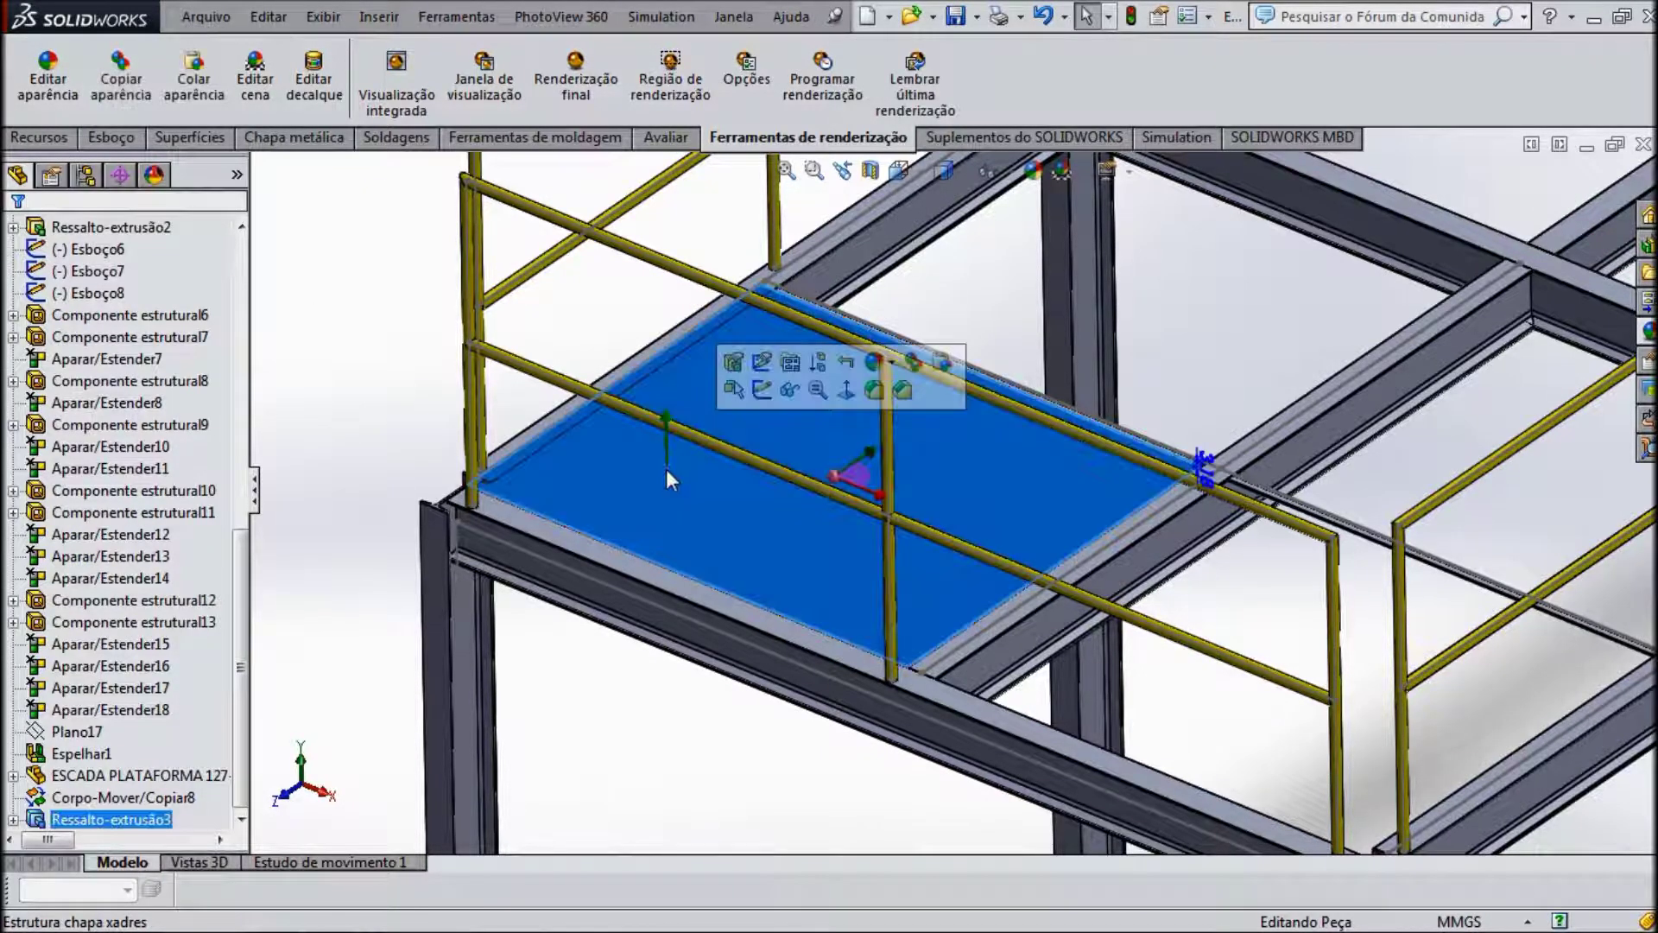
click(45, 75)
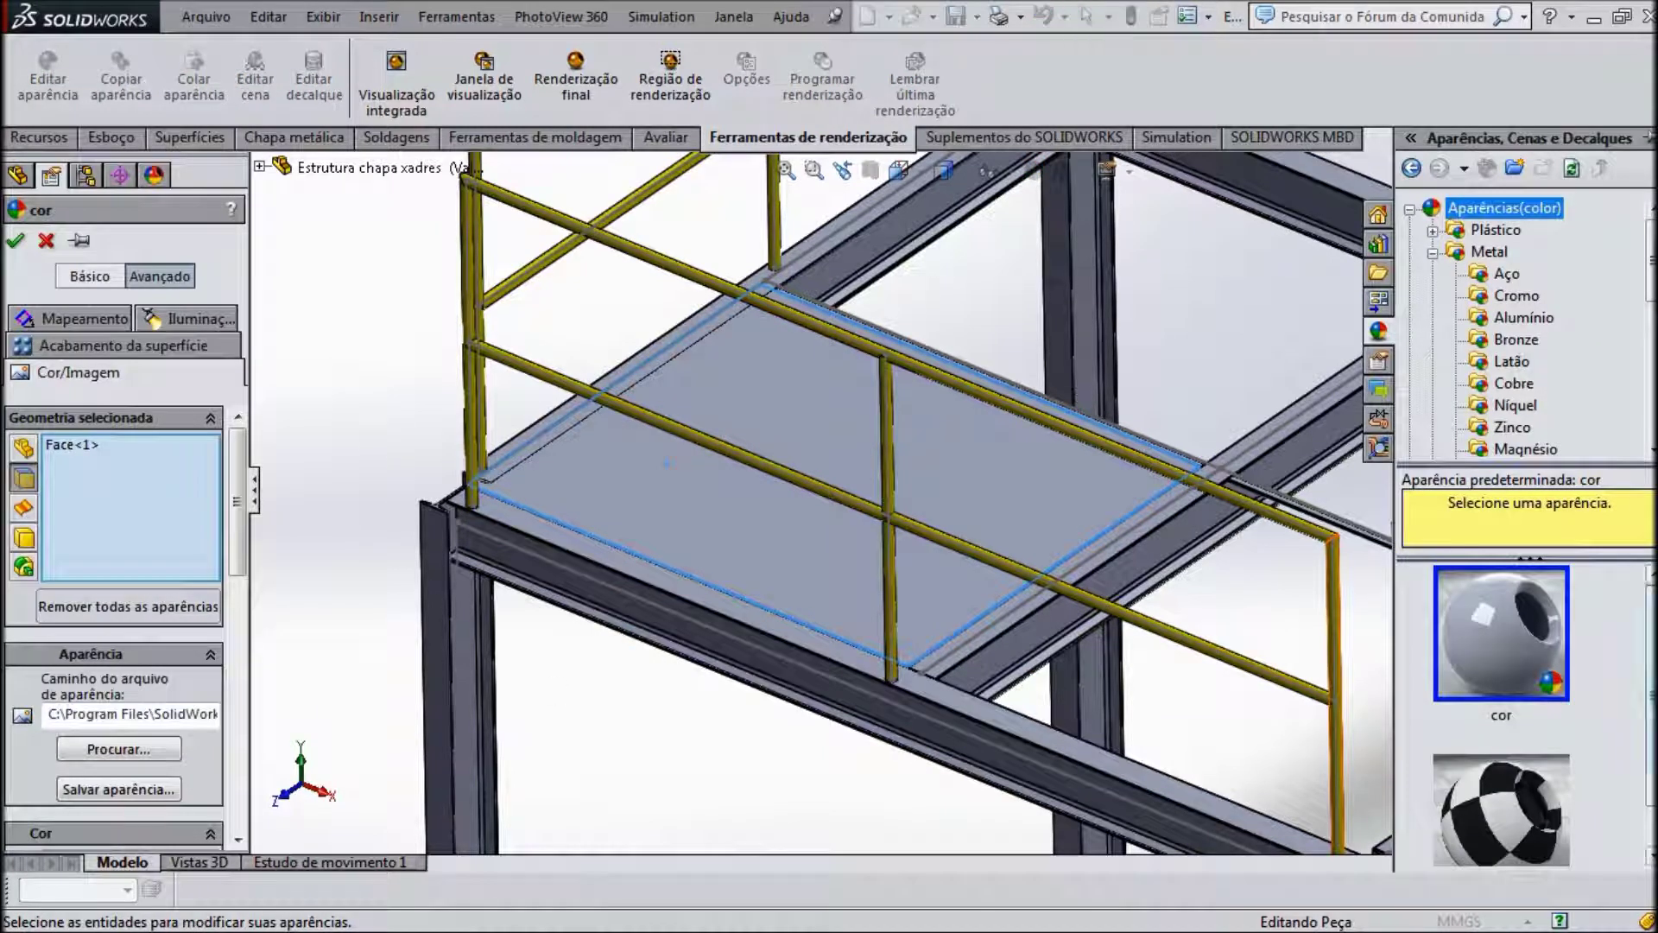
Step: Drag 'chapa corrugada de aço inoxidável' from Metal > Aço onto the floor face
click(1518, 278)
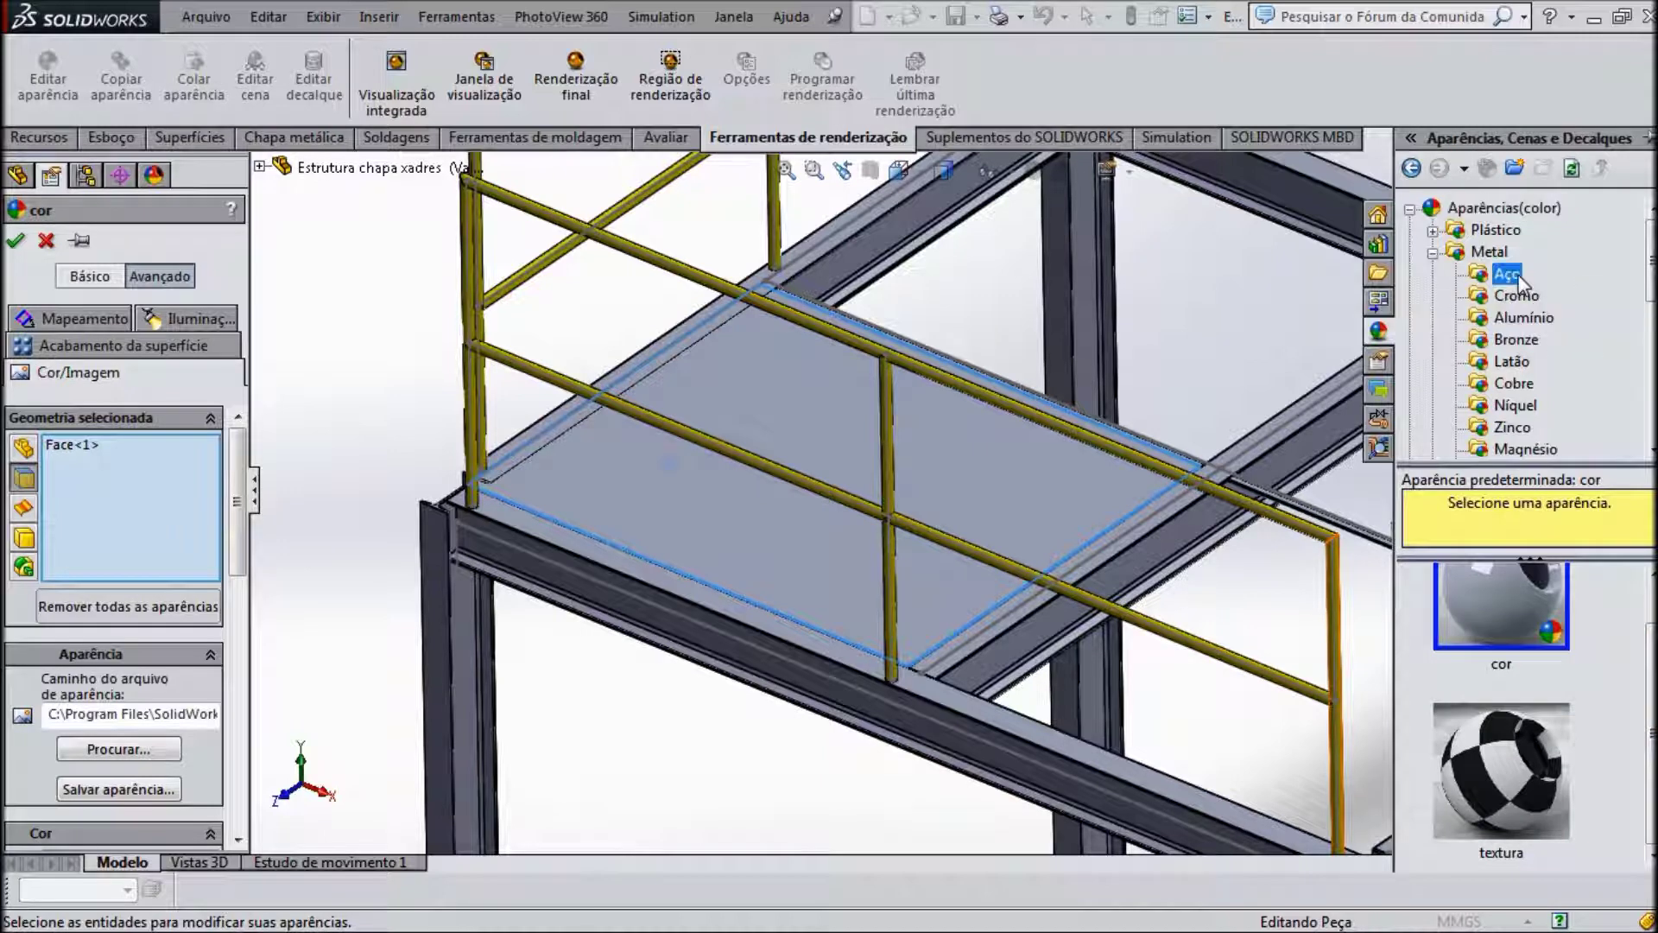
scroll(1503, 716, down, 2)
scroll(1503, 716, down, 2)
scroll(1502, 717, down, 2)
scroll(1502, 717, down, 2)
scroll(1499, 765, down, 2)
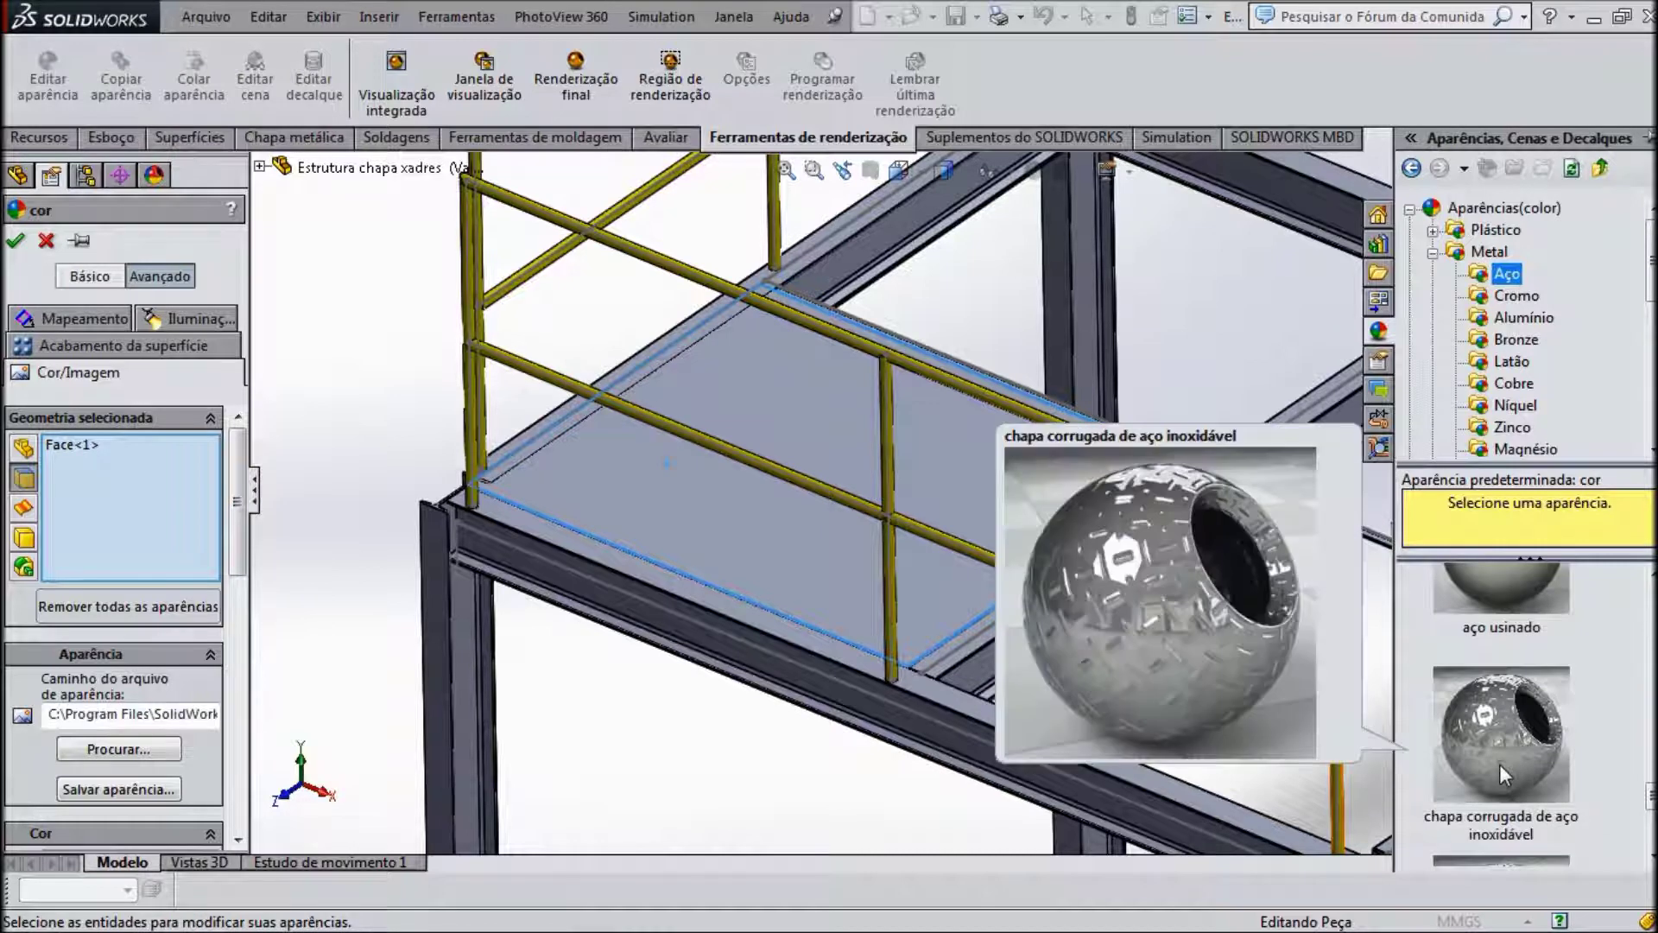
drag(1499, 763, 785, 470)
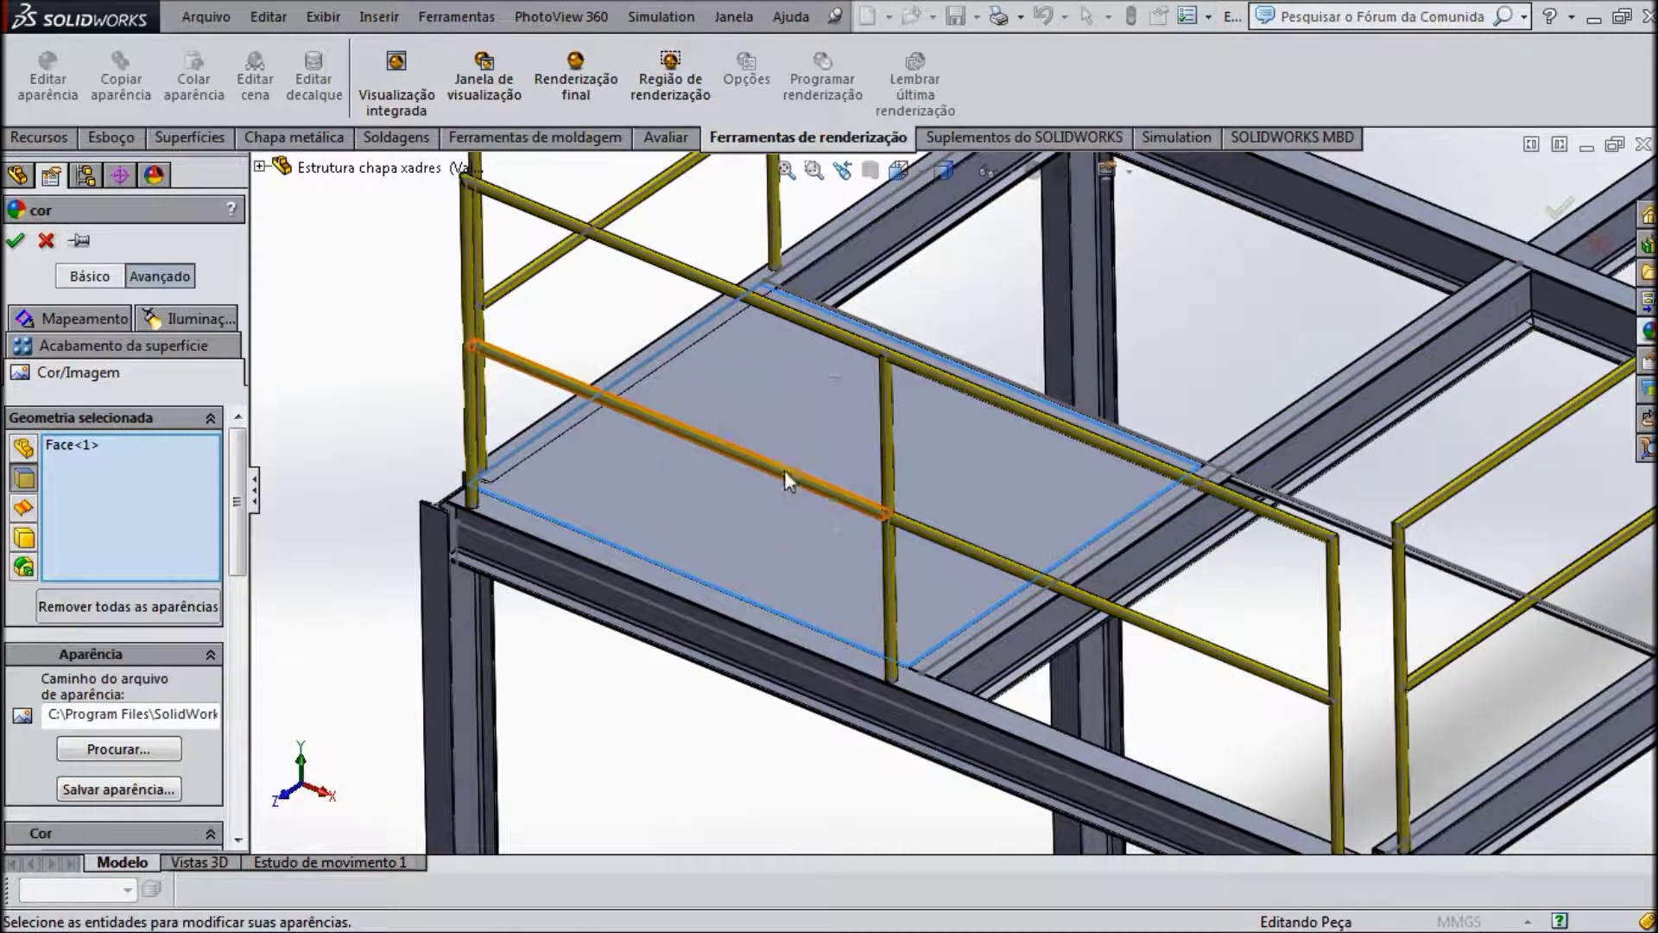
drag(728, 520, 723, 525)
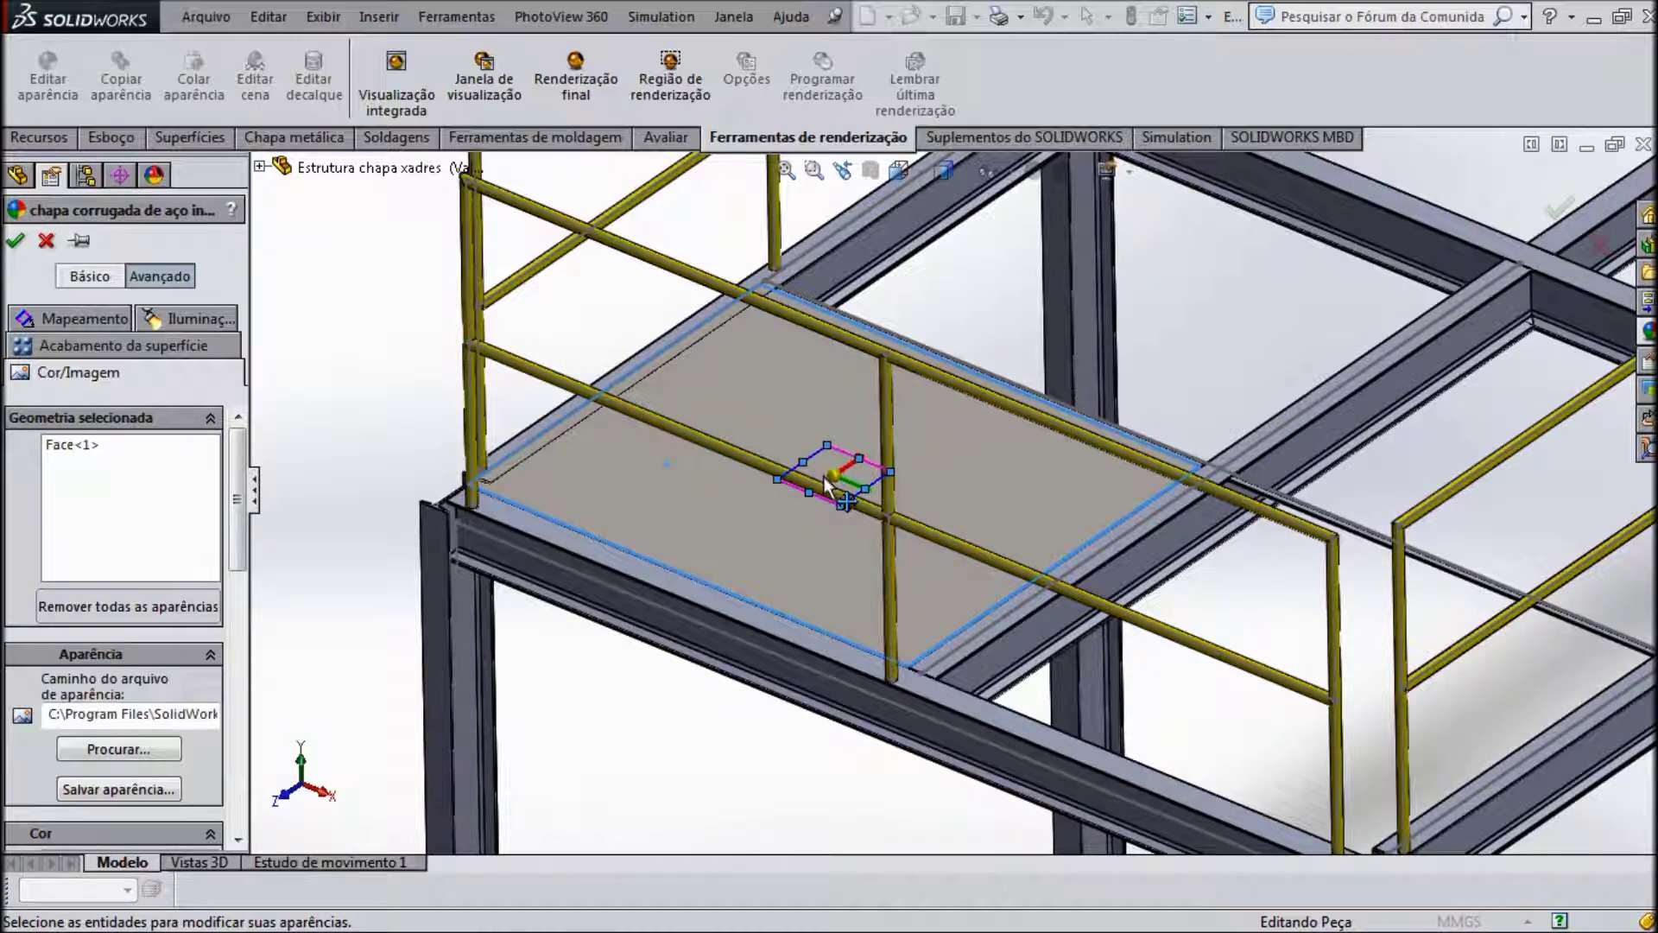
Step: Resize the corrugated pattern's mapping on the floor and show its advanced Projeção mapping settings
scroll(825, 482, down, 3)
mouse_move(894, 543)
mouse_down()
mouse_move(867, 491)
mouse_move(880, 467)
mouse_up()
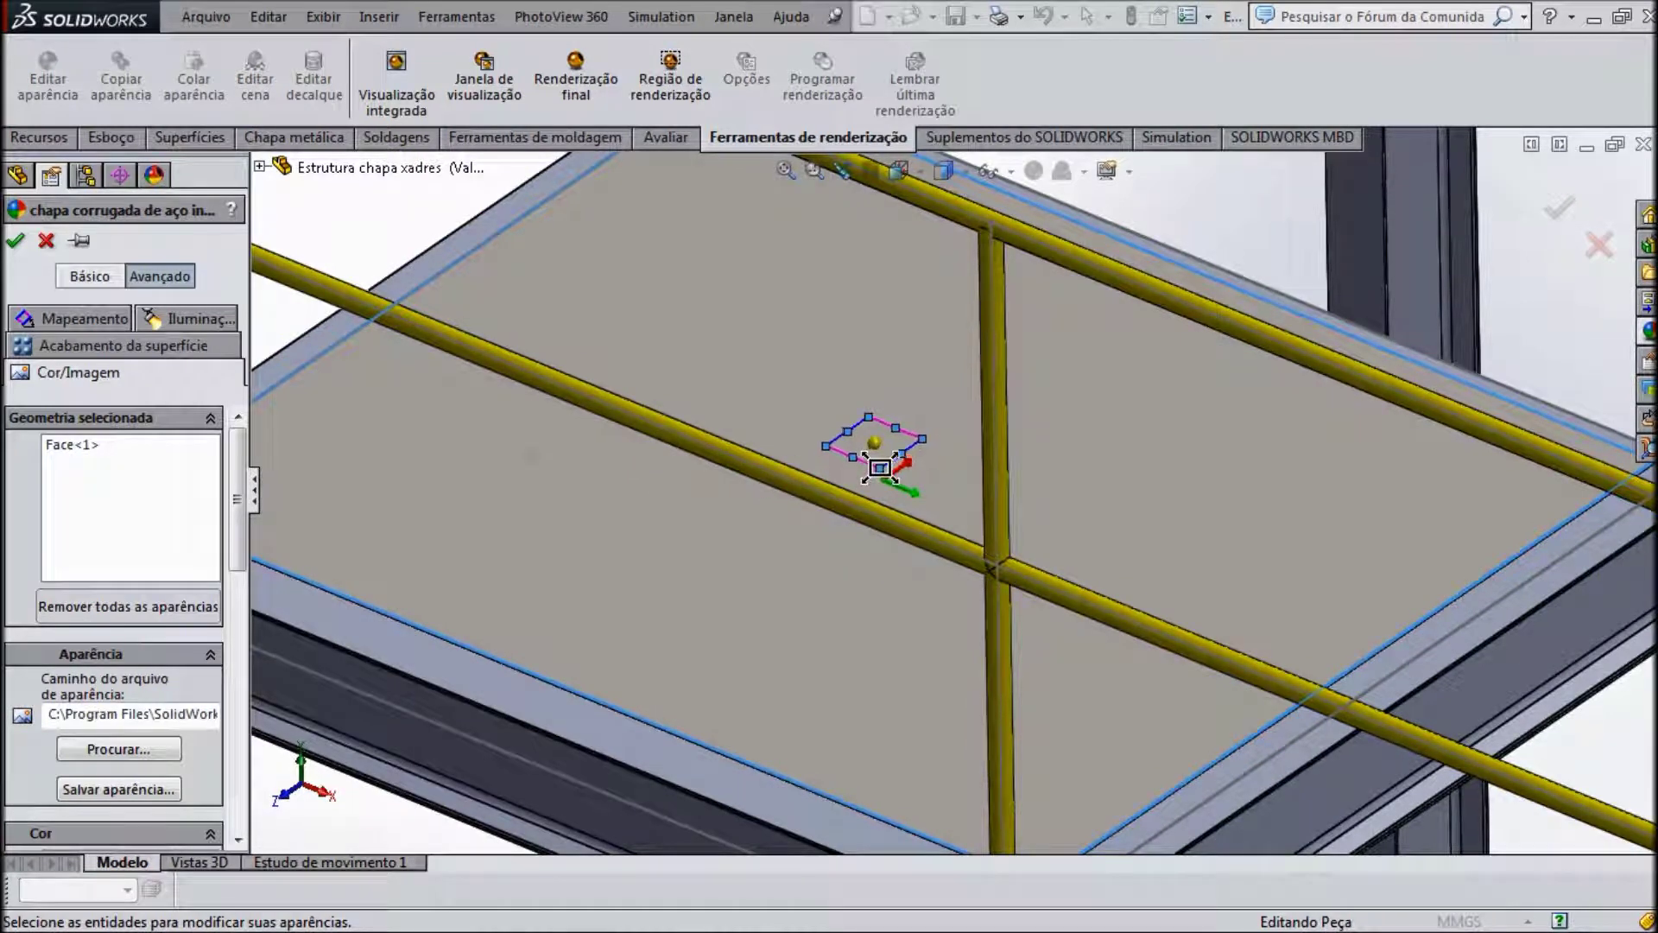
drag(880, 467, 878, 463)
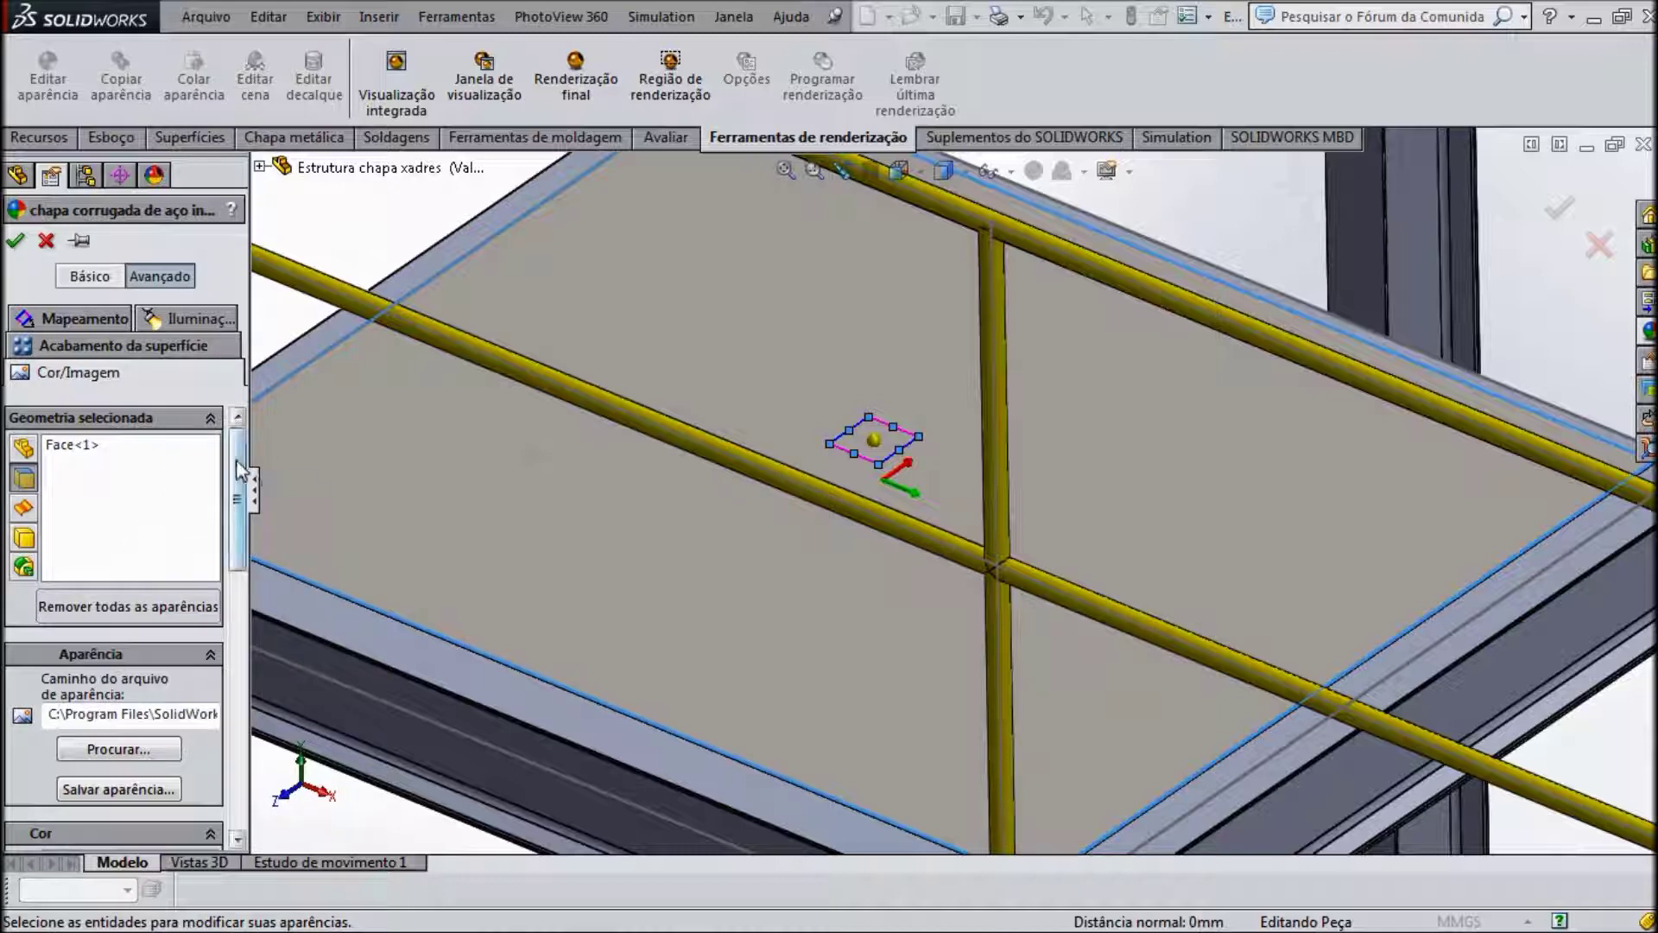
scroll(232, 498, down, 2)
drag(231, 489, 217, 691)
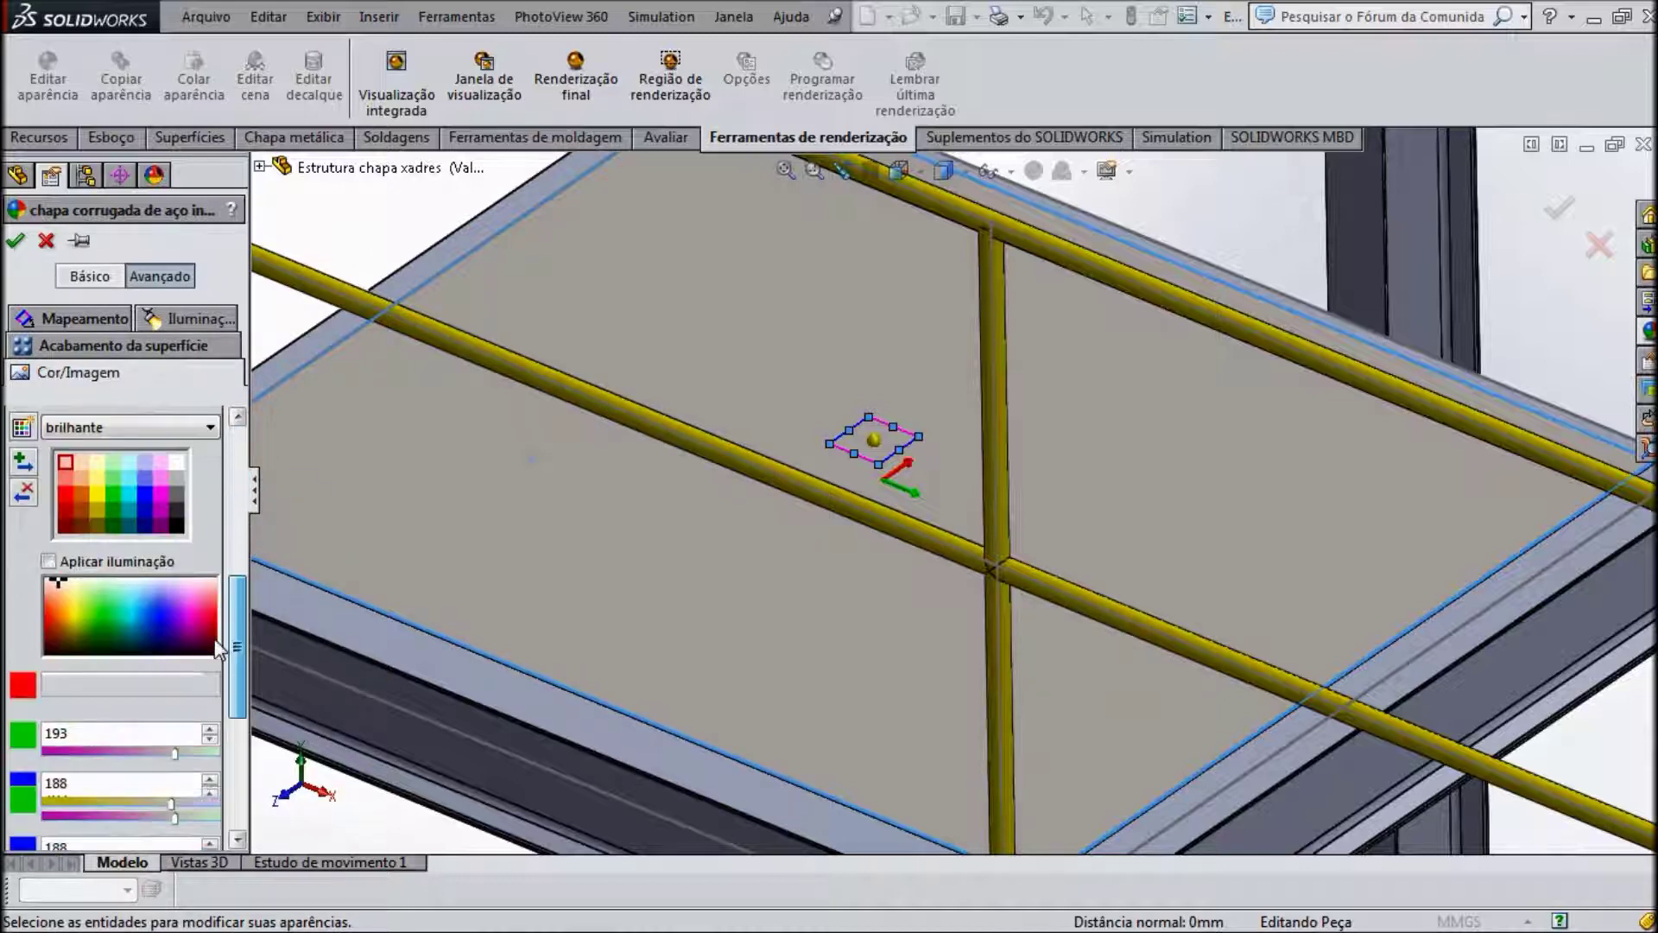
scroll(214, 746, down, 3)
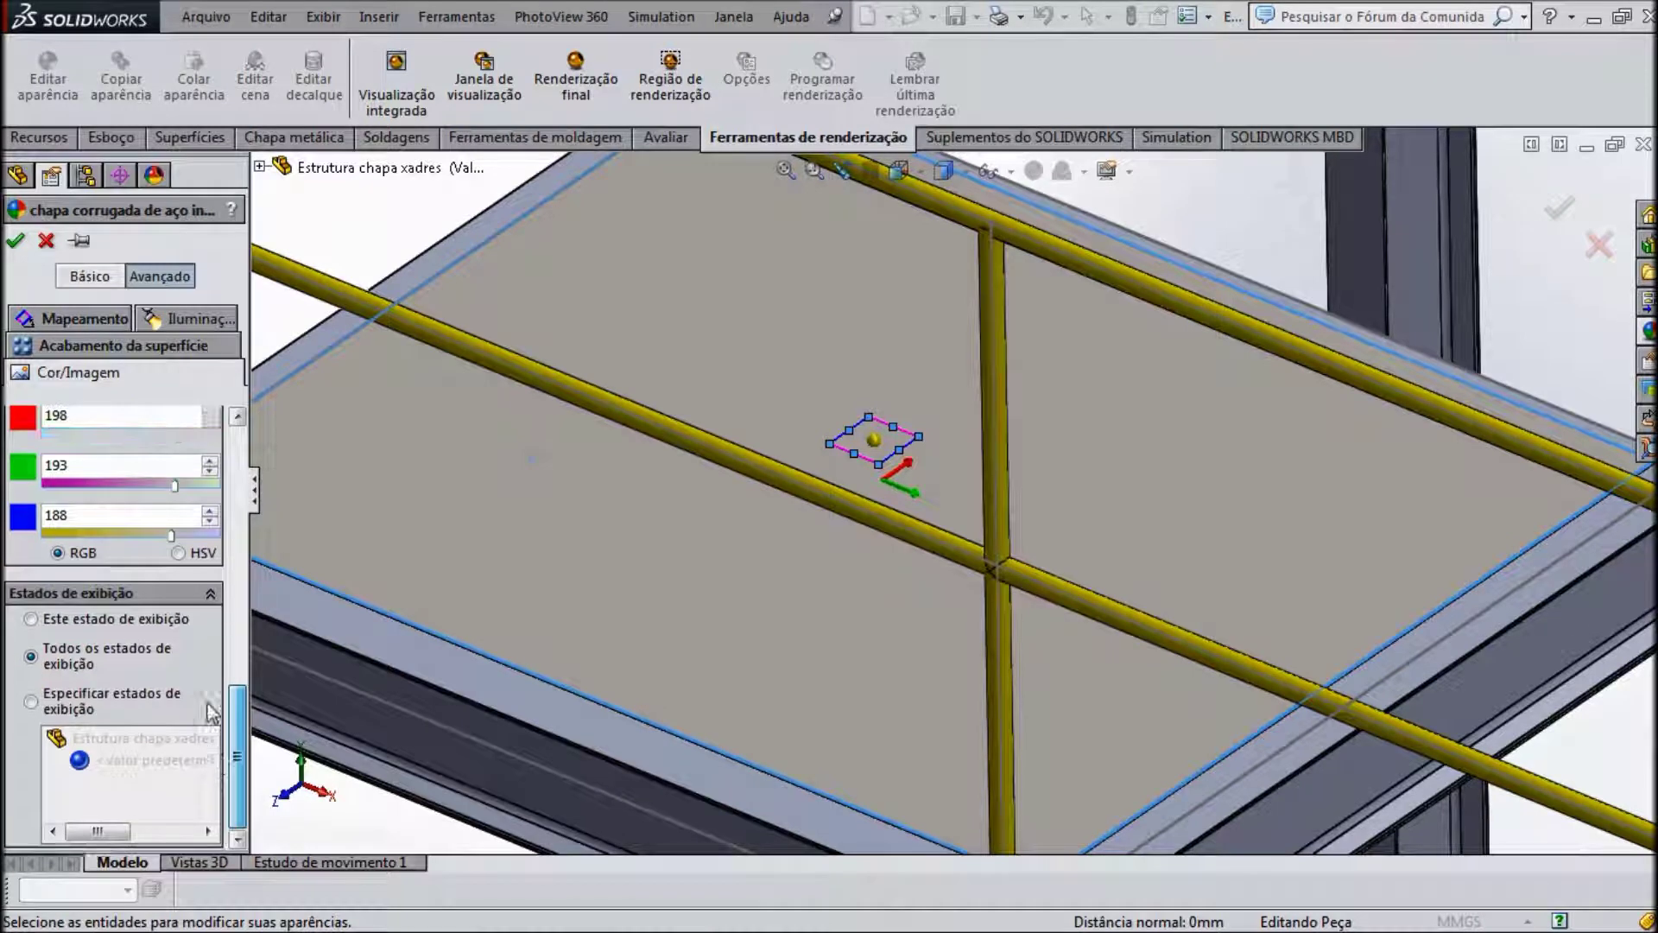
drag(237, 628, 241, 434)
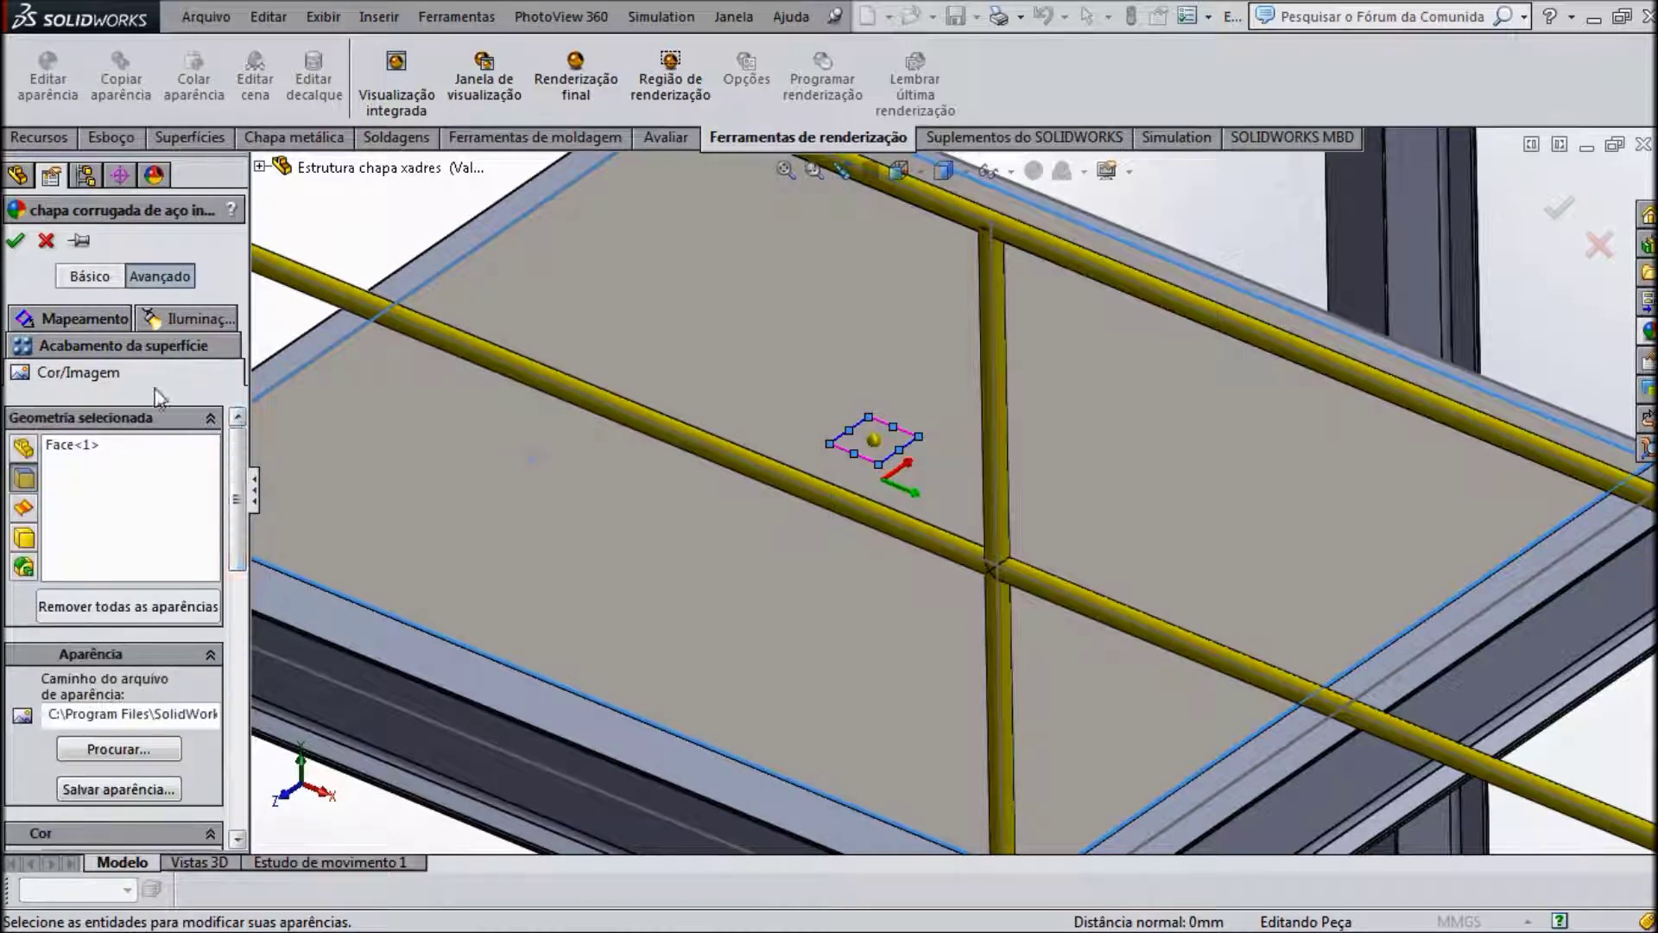
click(60, 320)
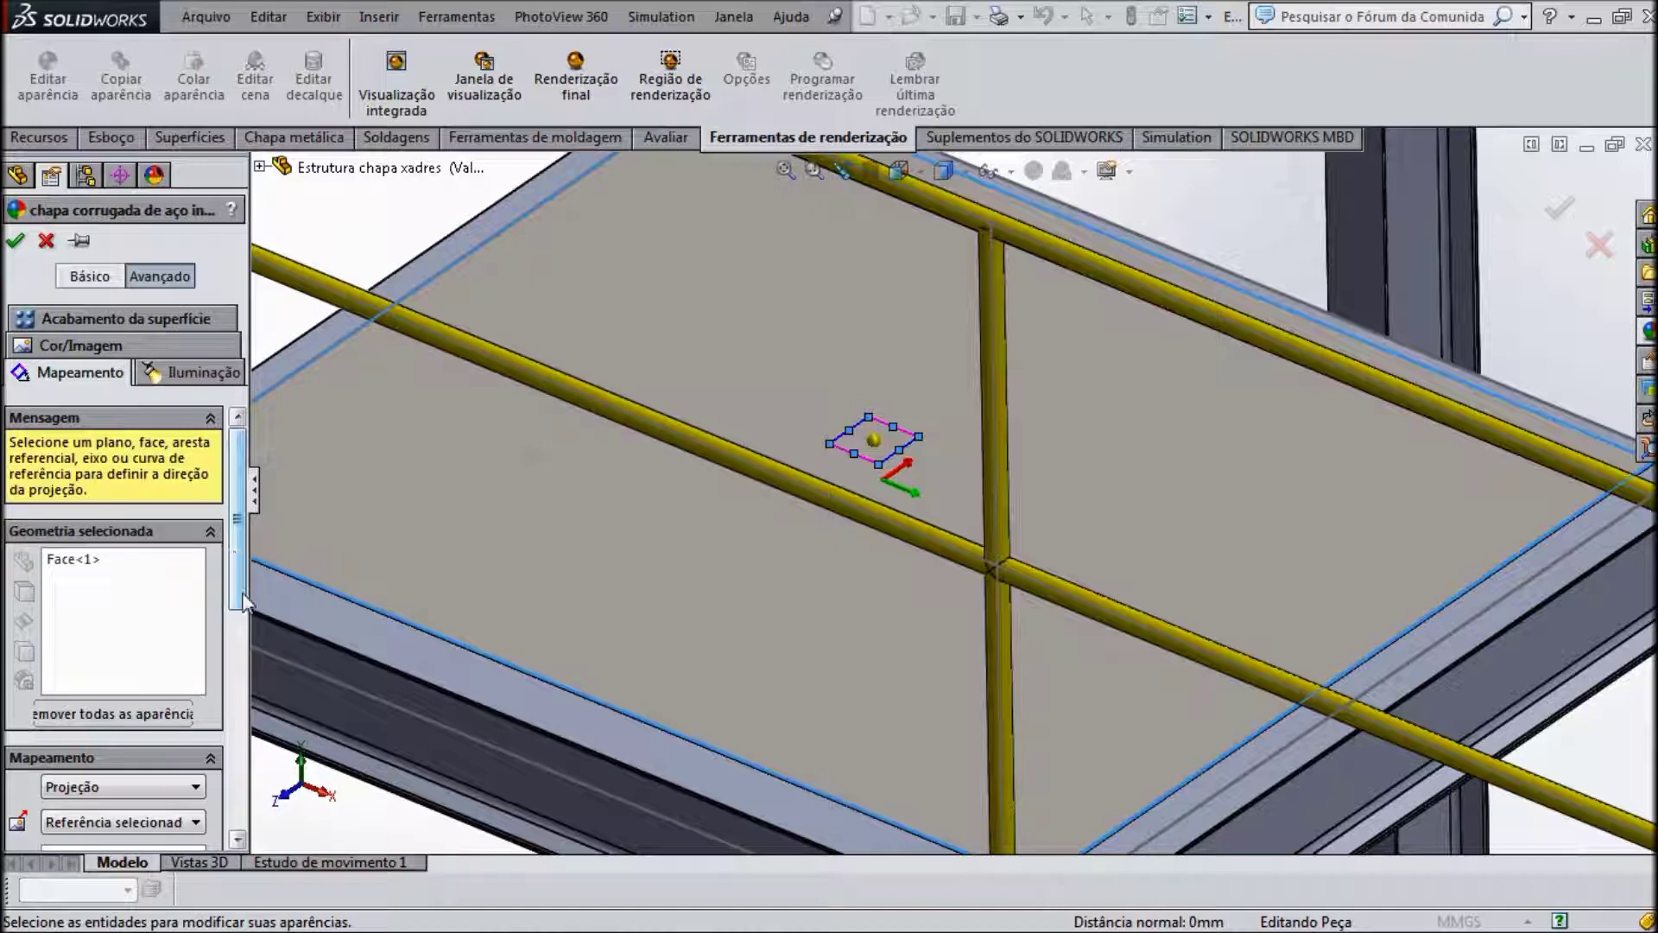
Step: Set the second and first Mapeamento offsets of the corrugated steel to 71.00mm
drag(242, 602, 226, 676)
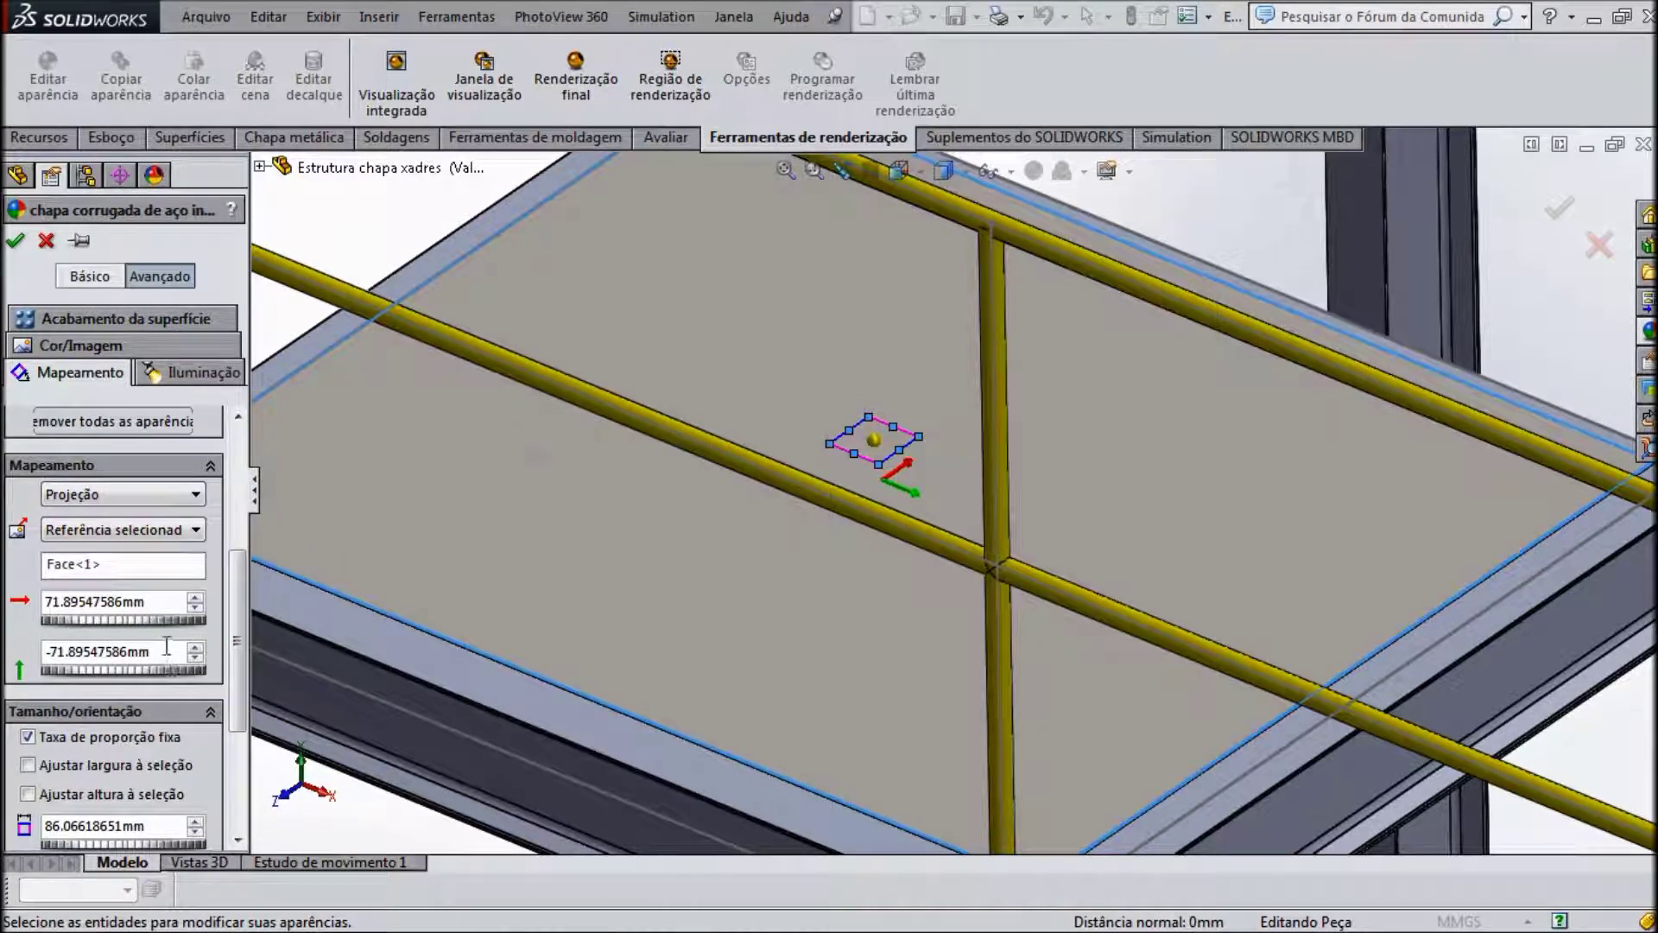
drag(166, 646, 49, 643)
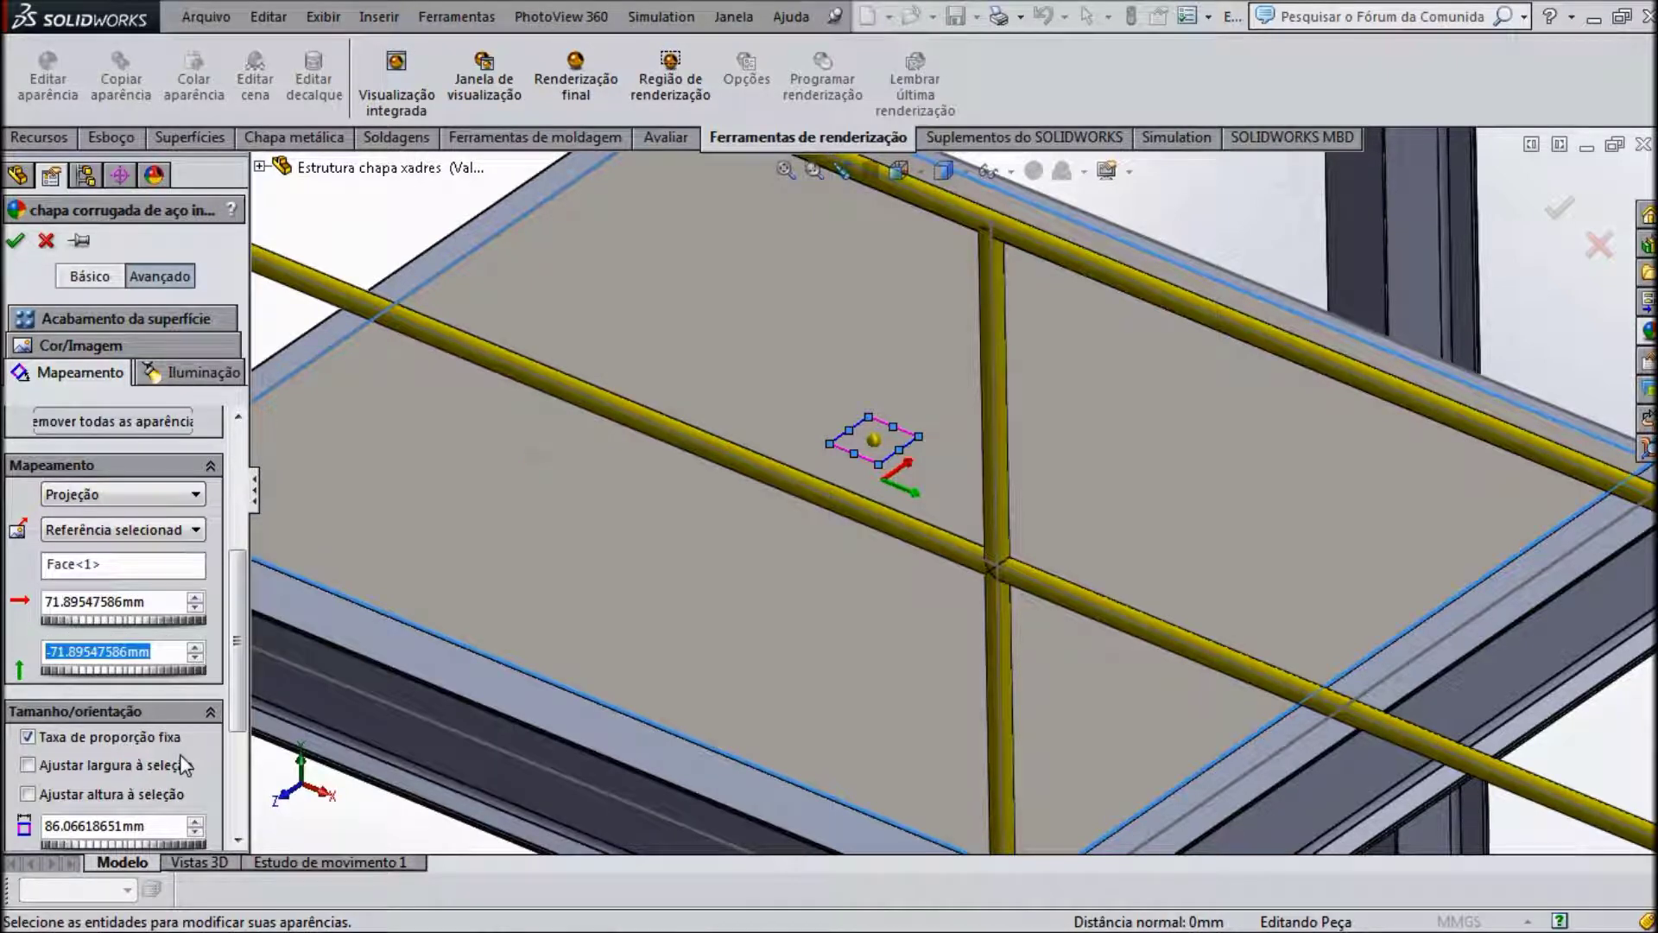
text(71)
key(Return)
click(153, 602)
drag(153, 602, 43, 602)
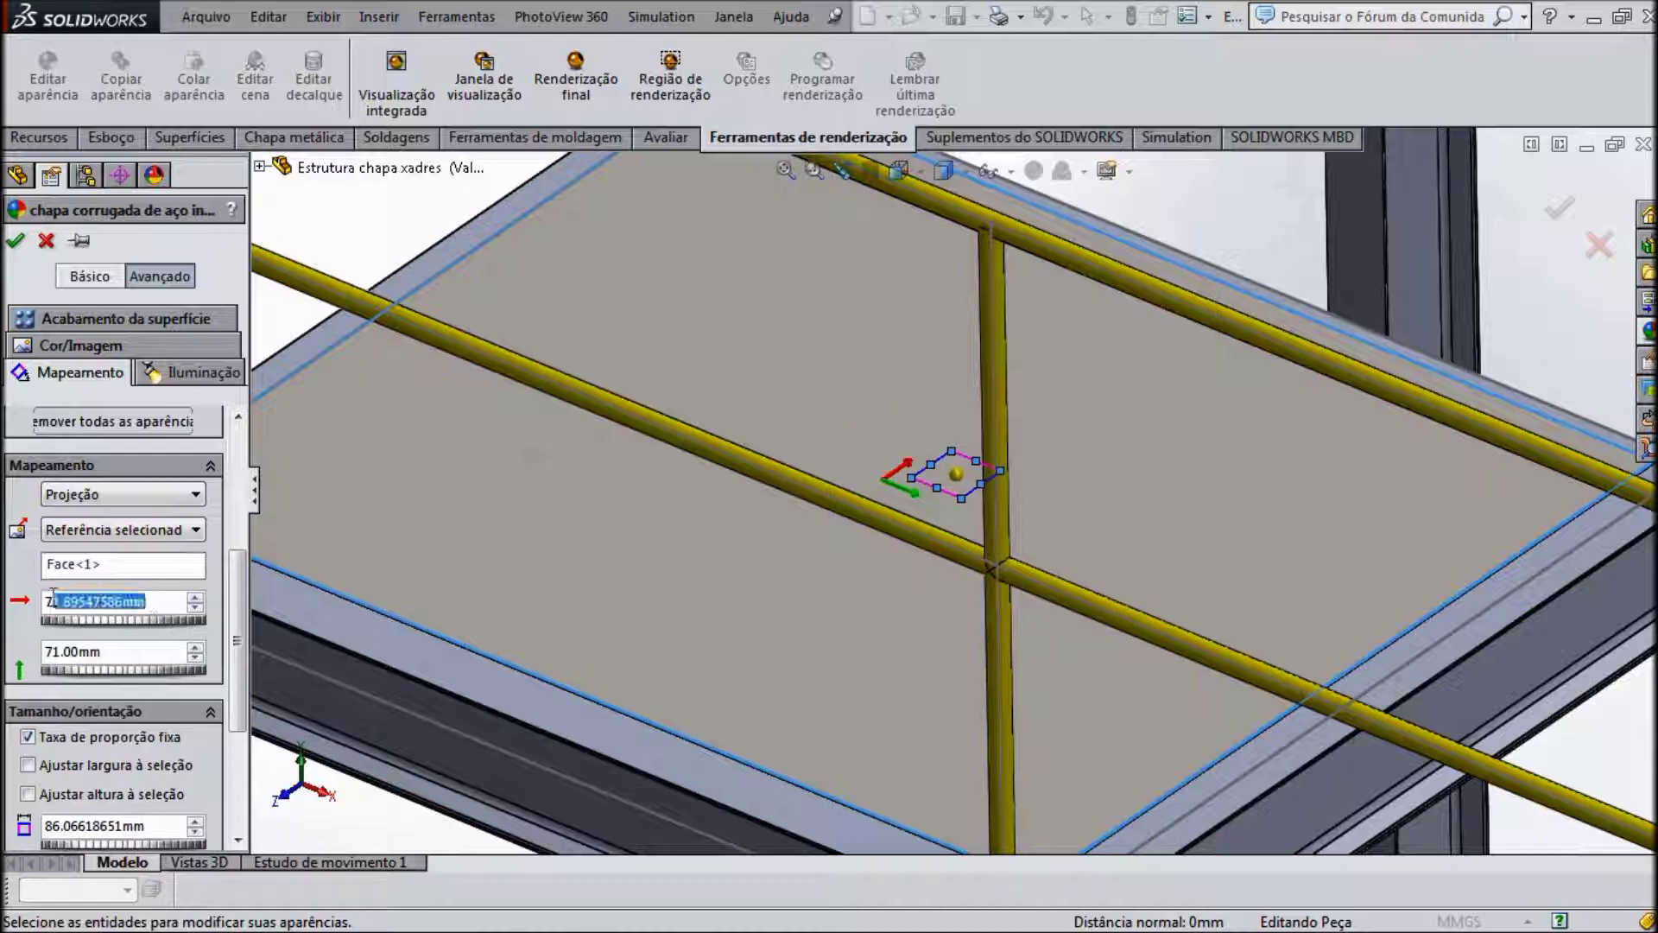
text(71)
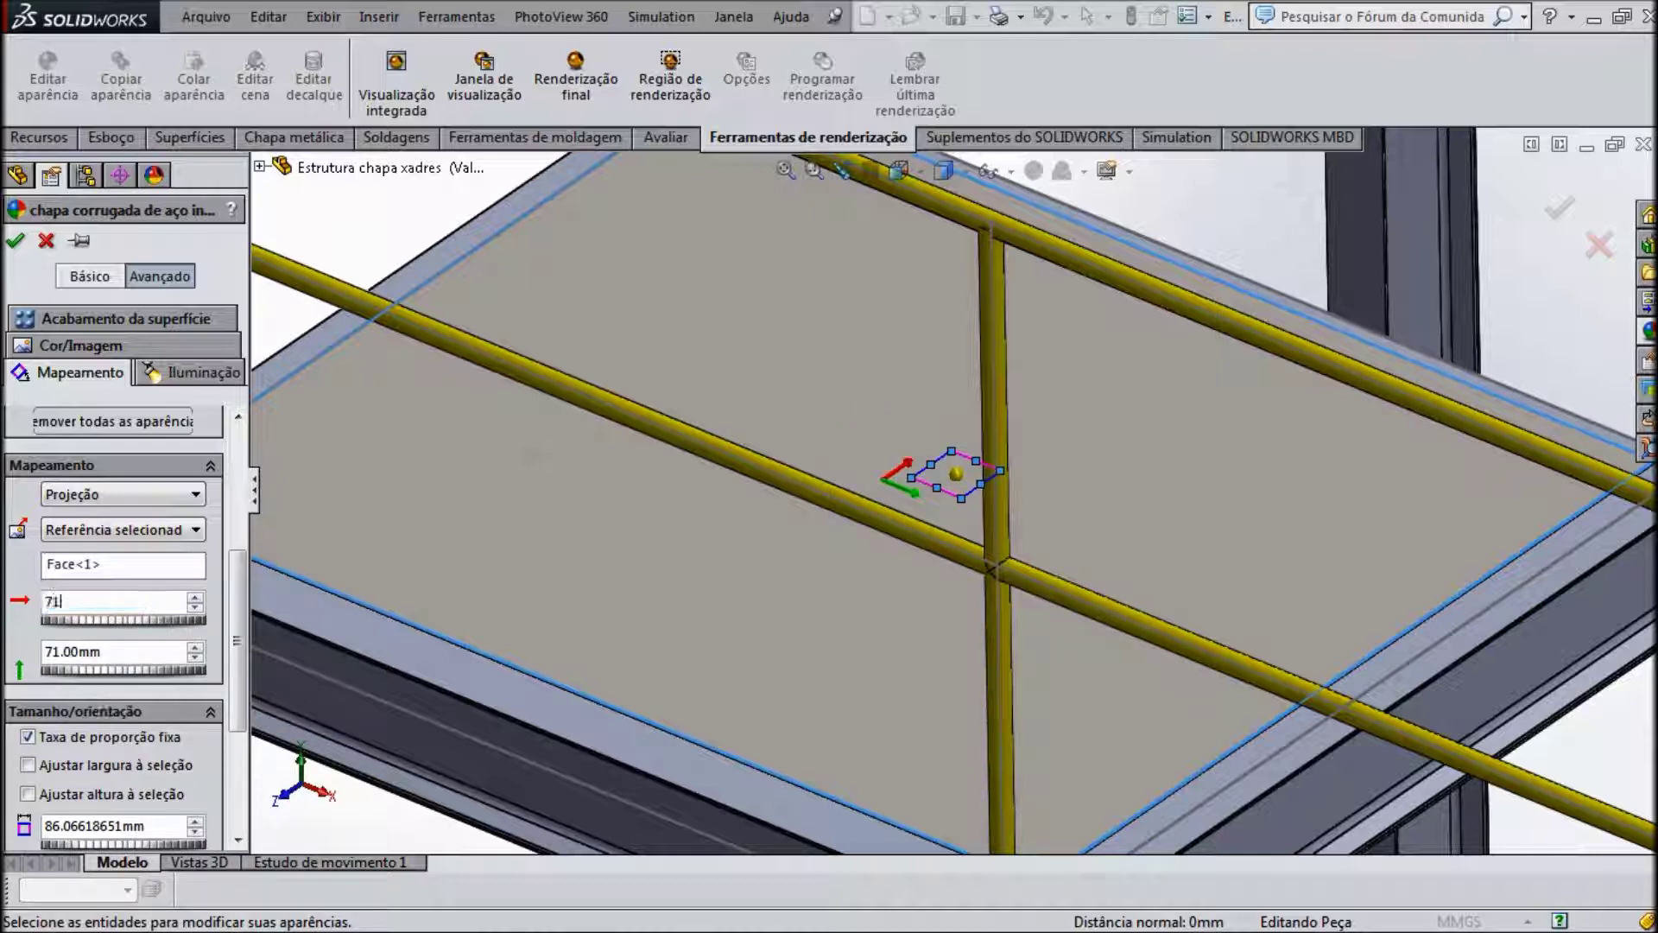
key(Return)
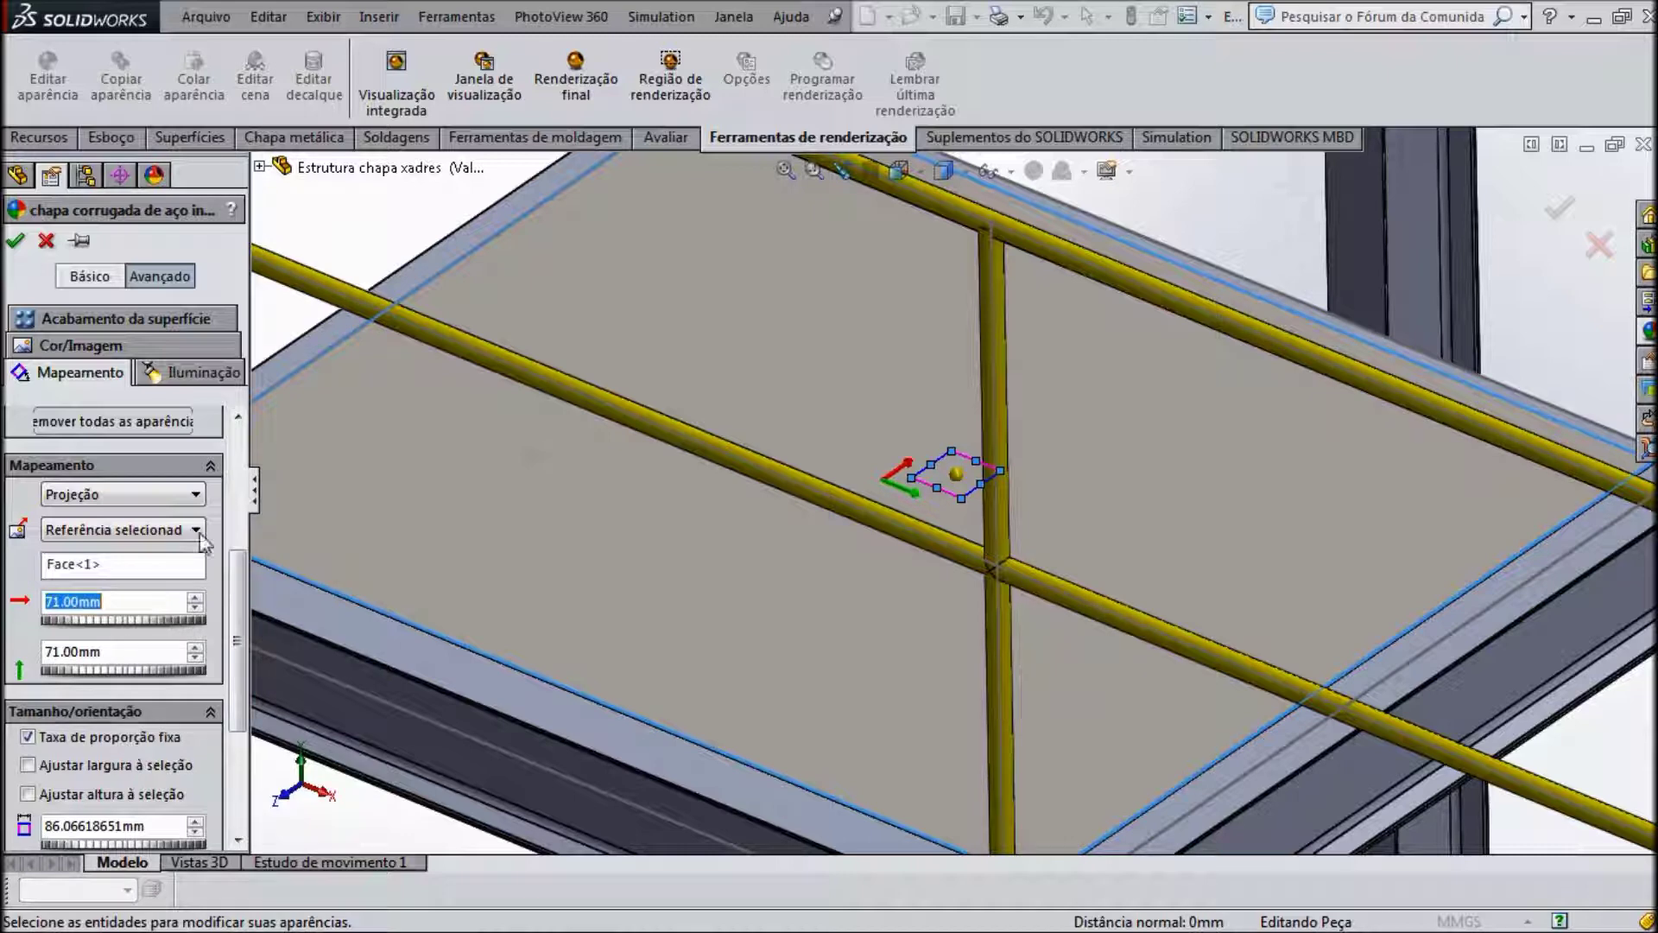
click(83, 278)
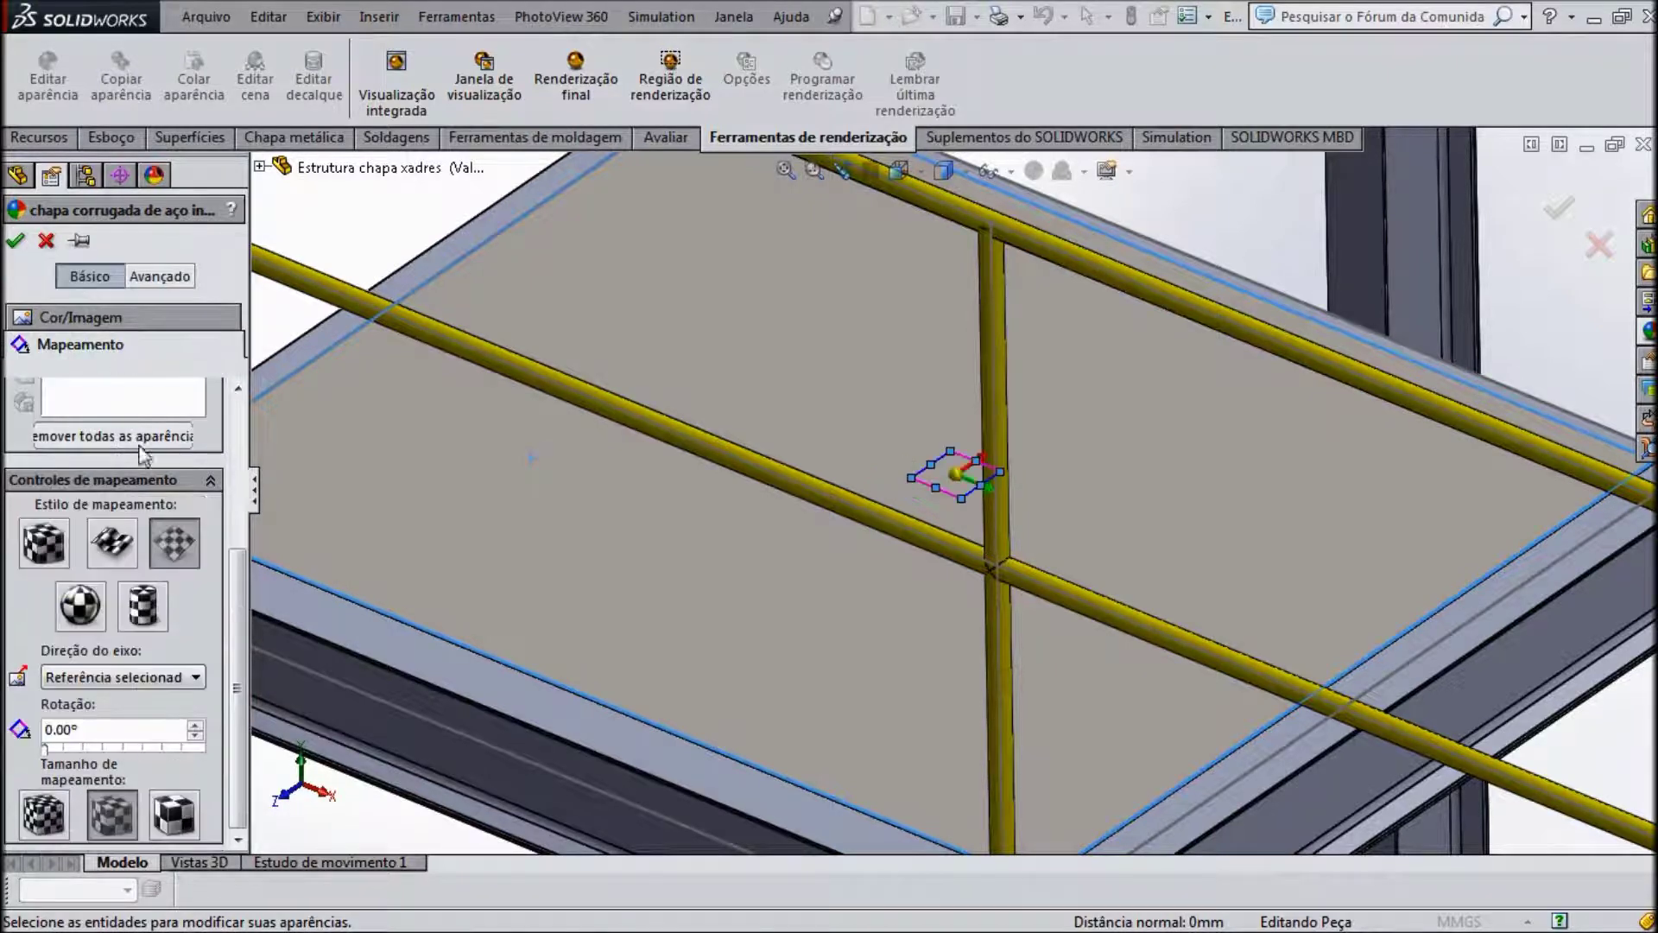
Step: Use planar mapping, 0.00° rotation and Referência selecionada axis direction, then accept the appearance
click(161, 550)
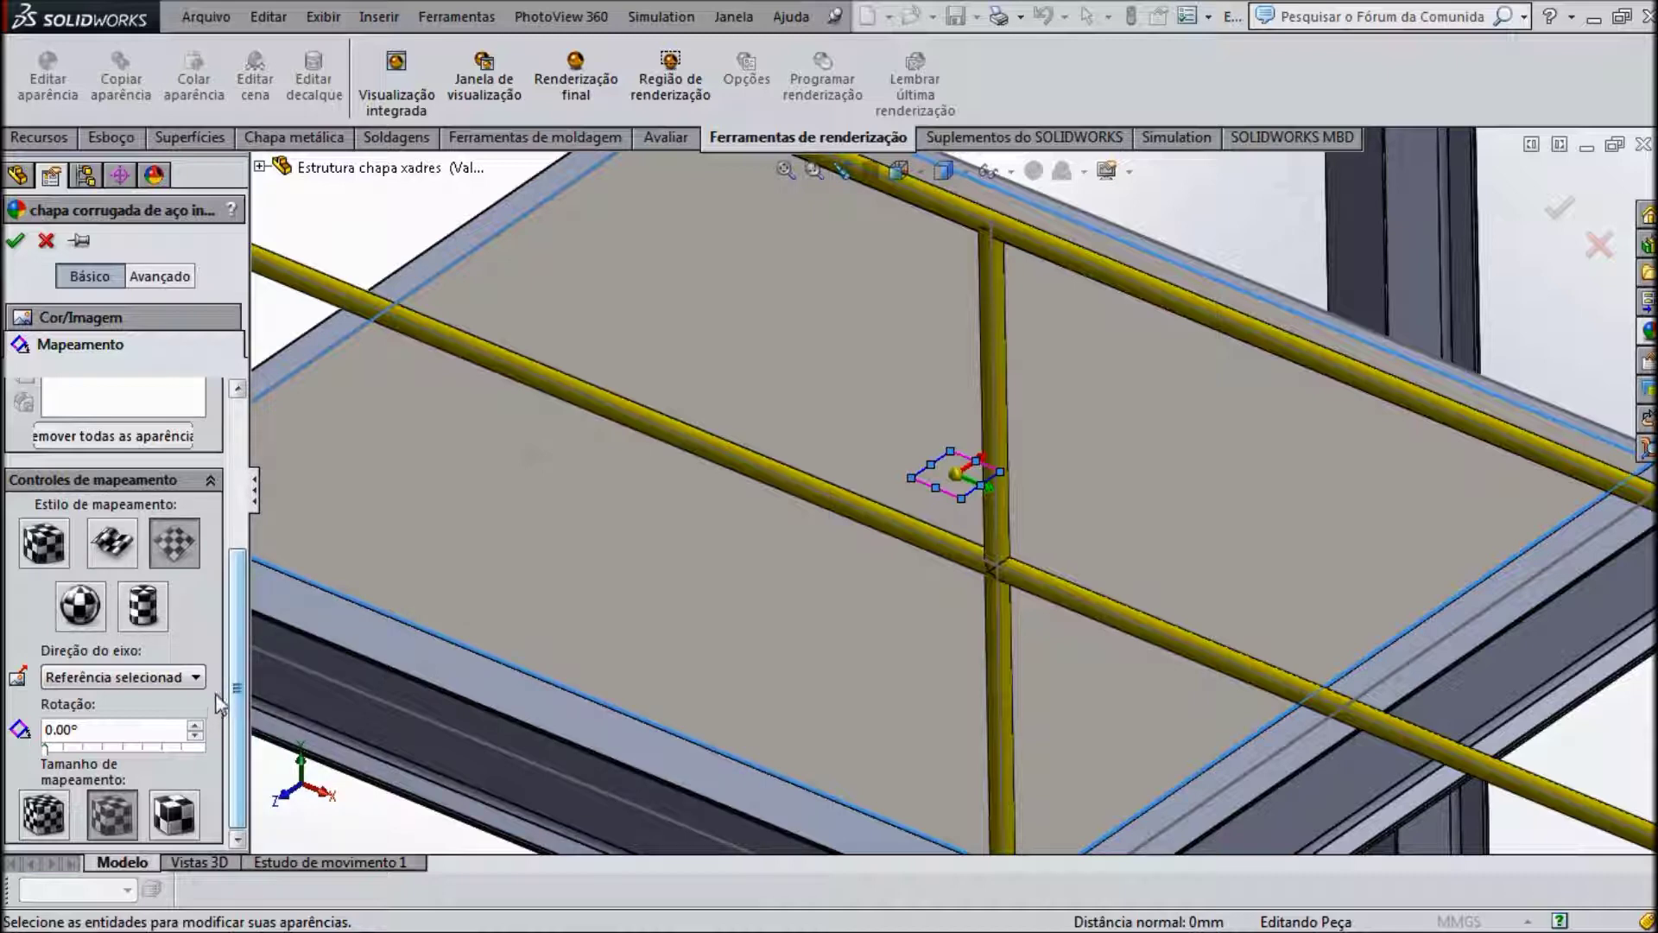
double_click(100, 731)
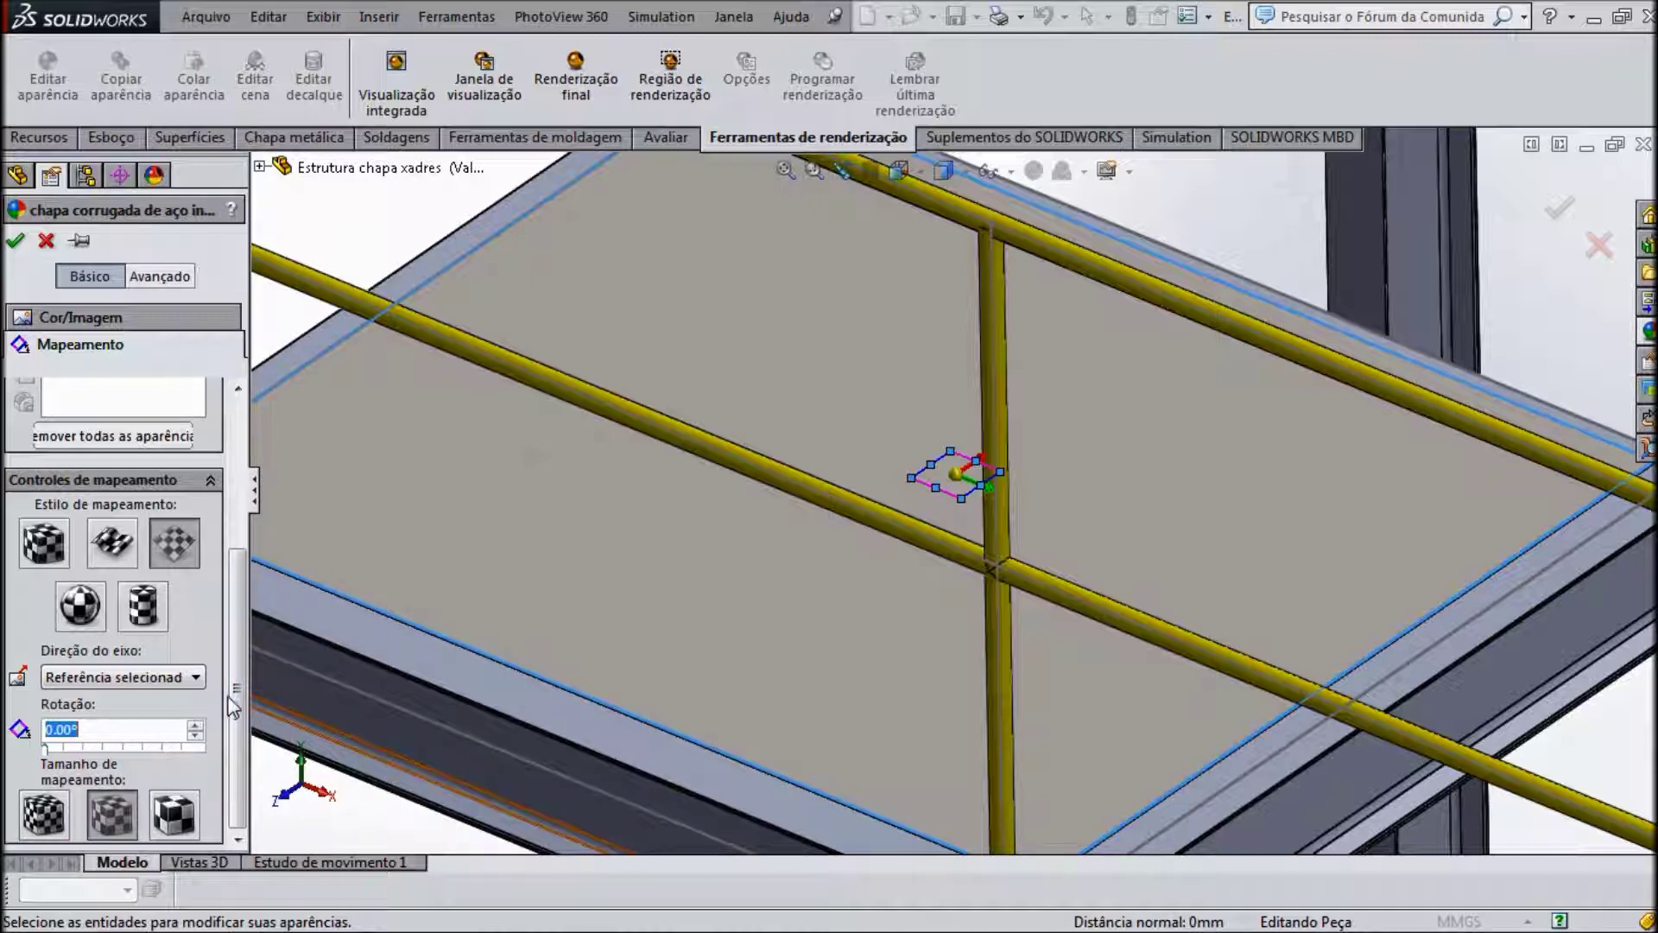
click(193, 678)
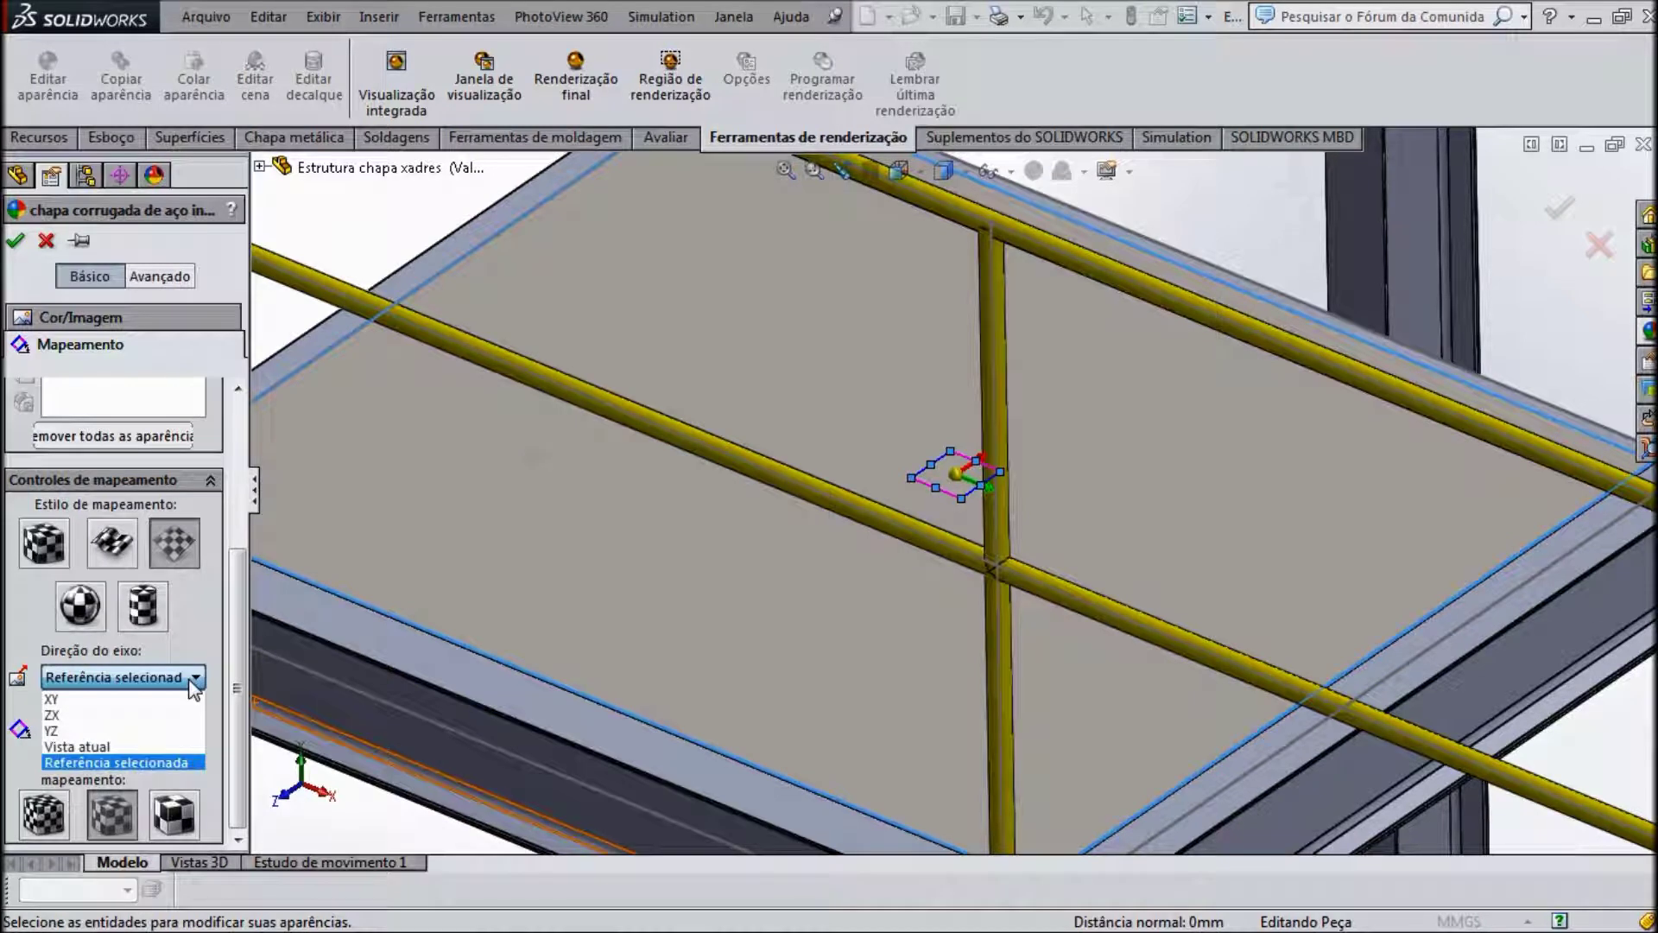
click(196, 633)
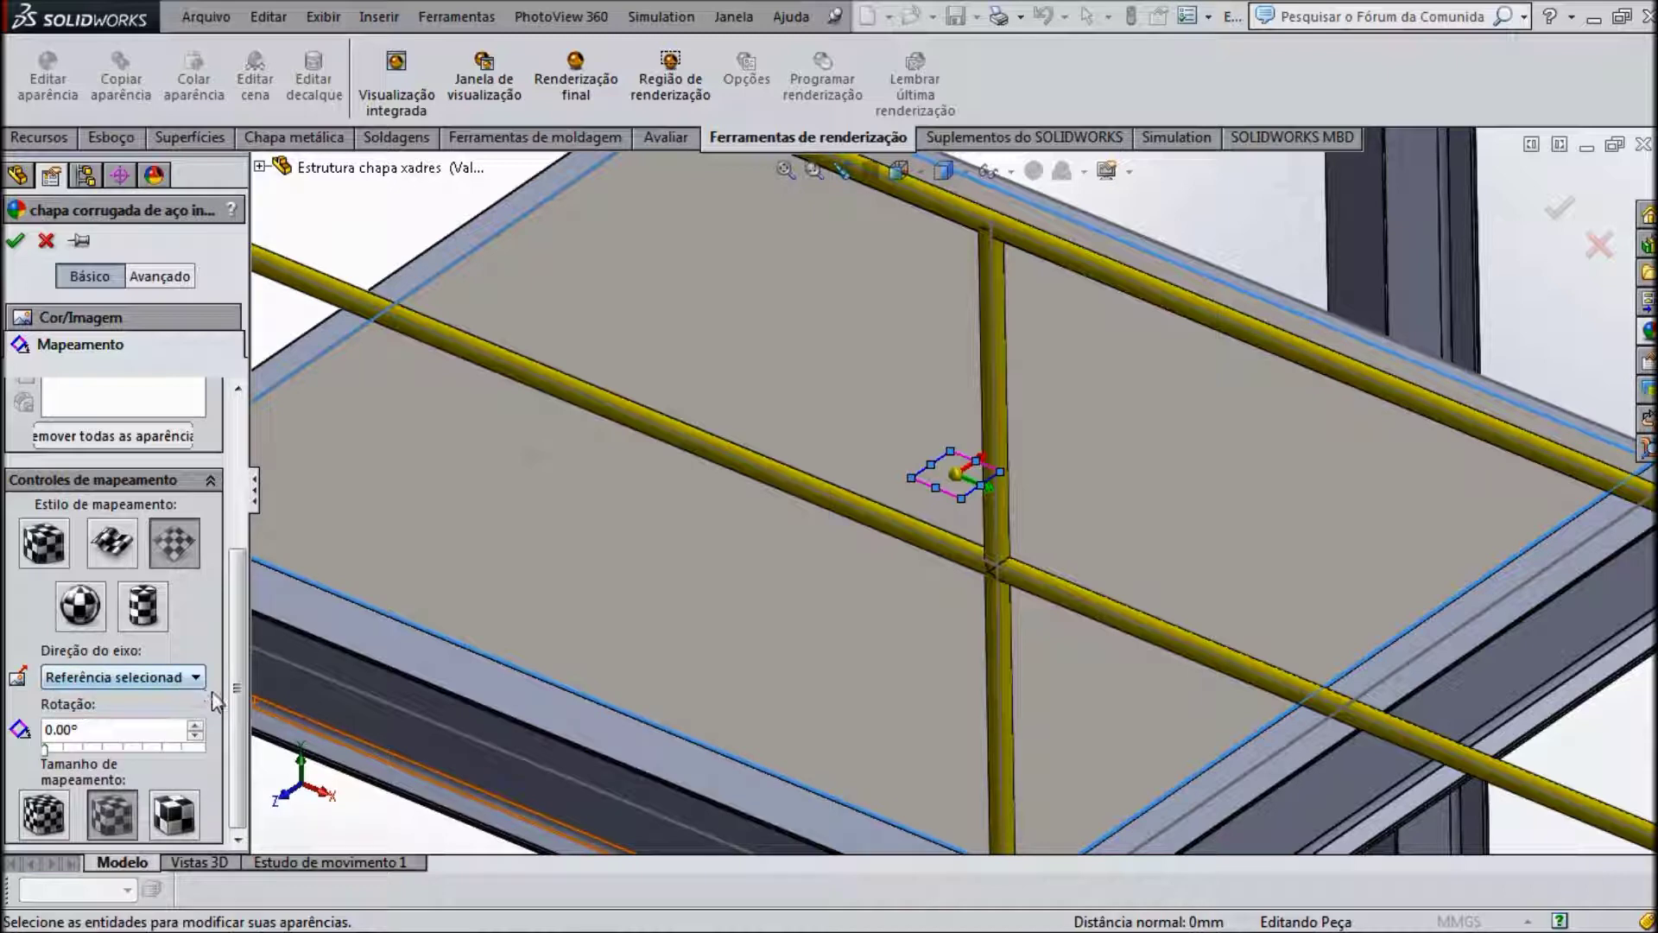
scroll(233, 687, up, 1)
scroll(233, 686, up, 2)
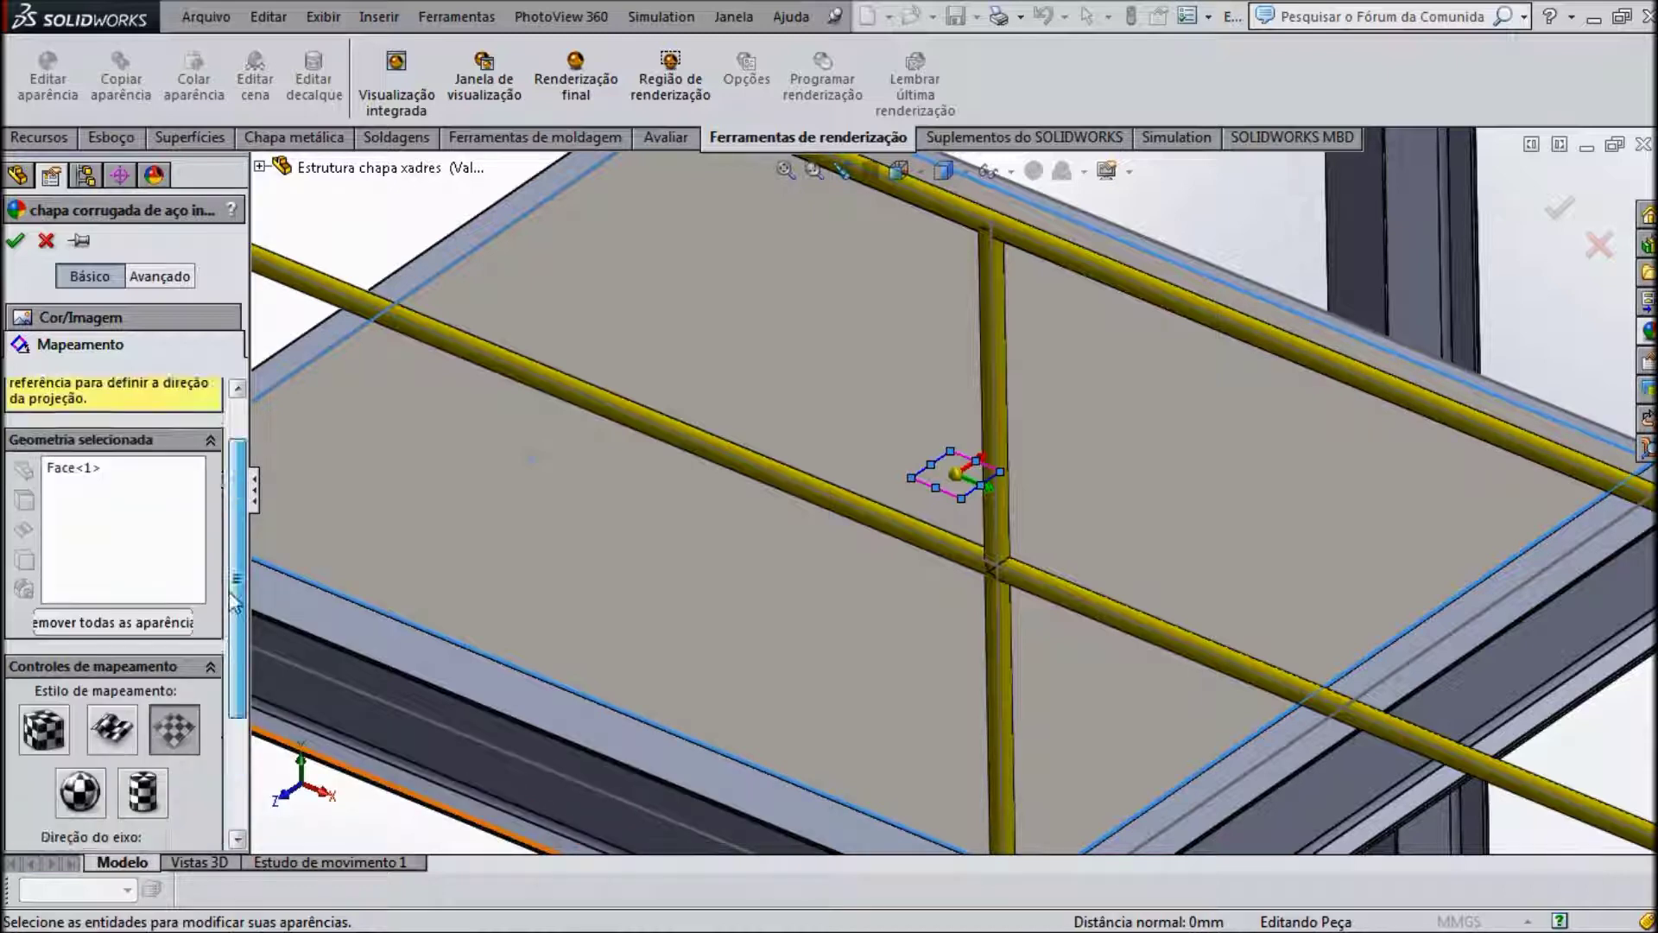
scroll(235, 657, up, 1)
scroll(238, 626, down, 1)
scroll(238, 626, down, 4)
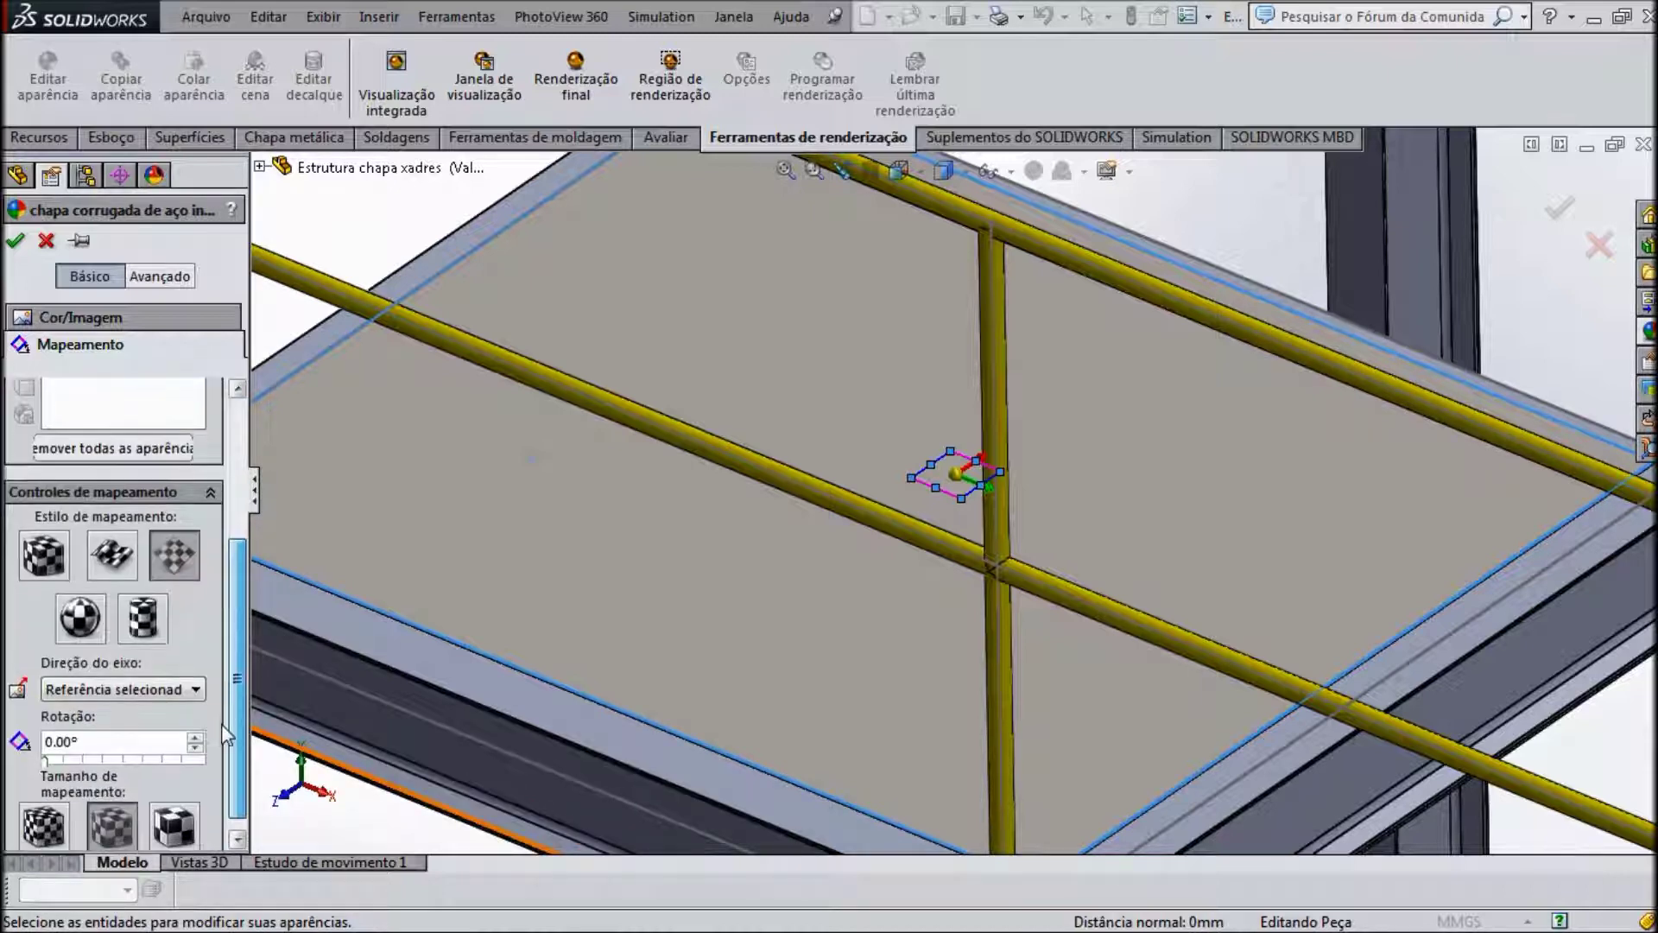
click(15, 242)
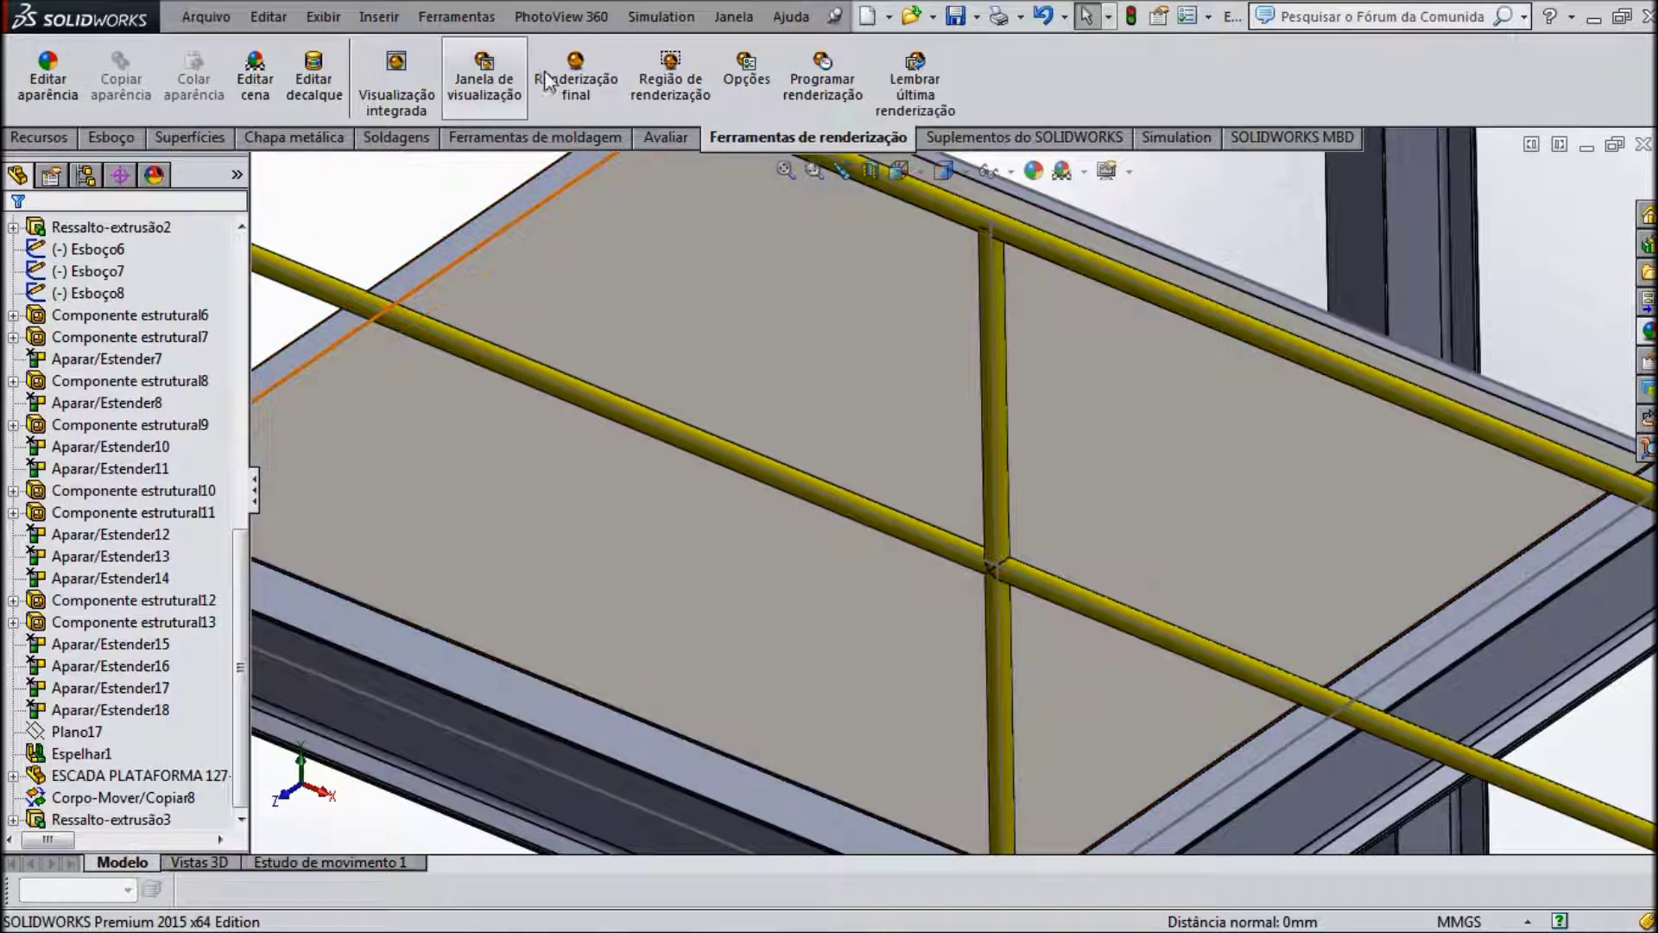
Step: Launch a final 800 x 600 PhotoView 360 render of the re-mapped checker-plate platform
click(574, 75)
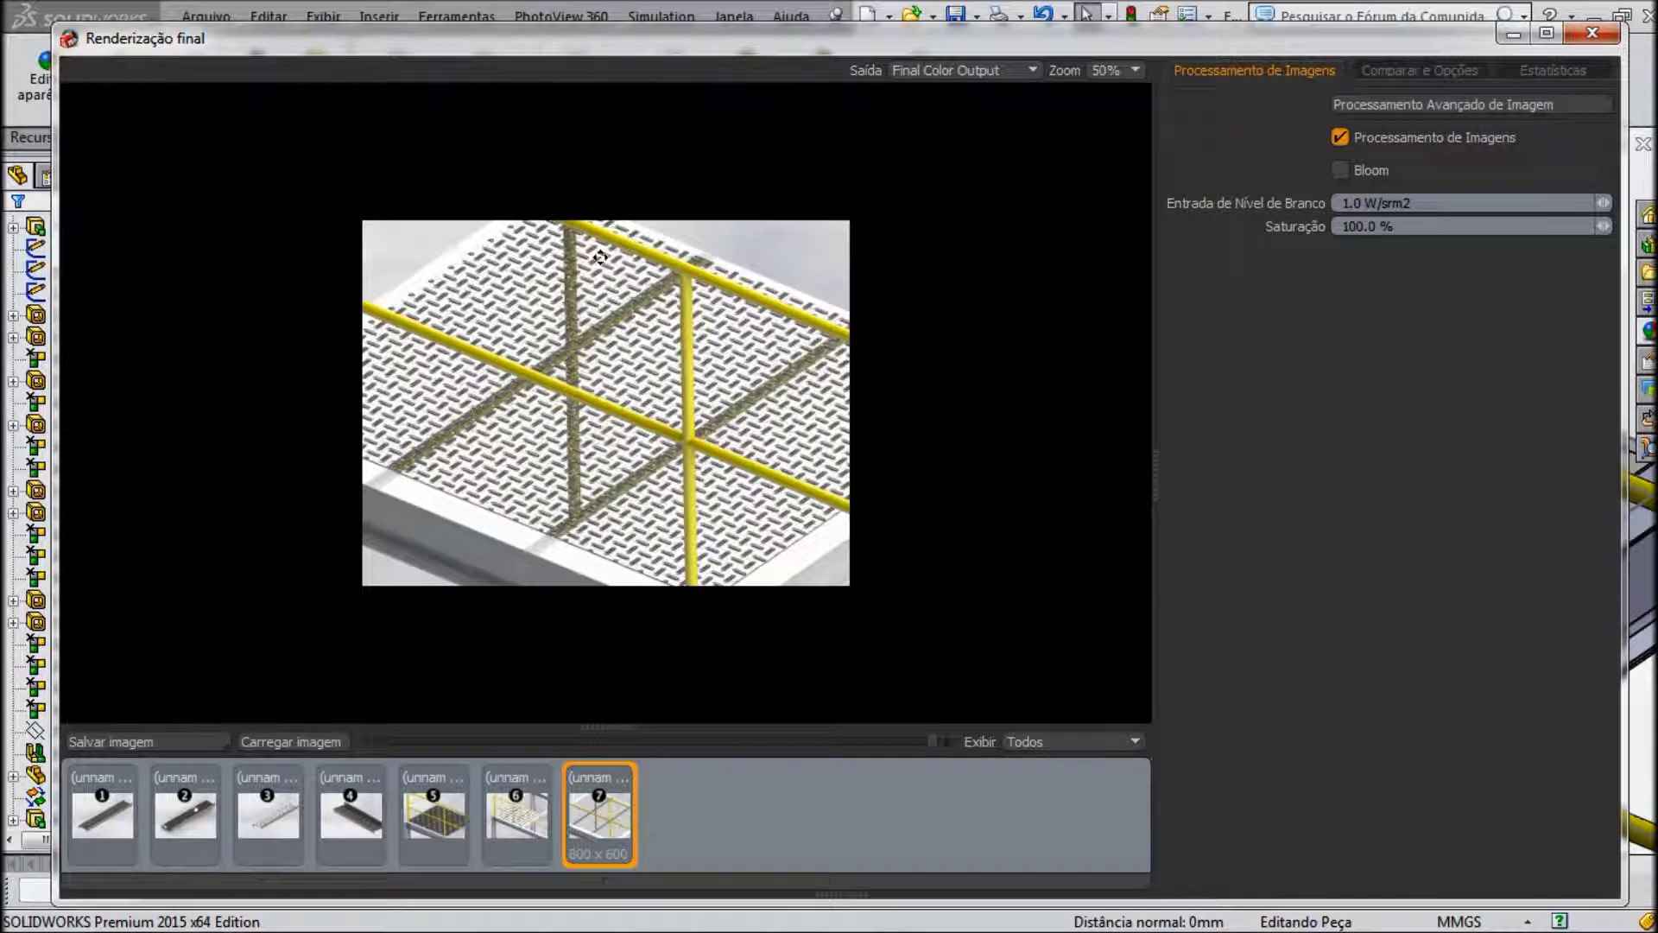
Step: Once the seventh render finishes, choose Salvar imagem to save it as an image
click(138, 743)
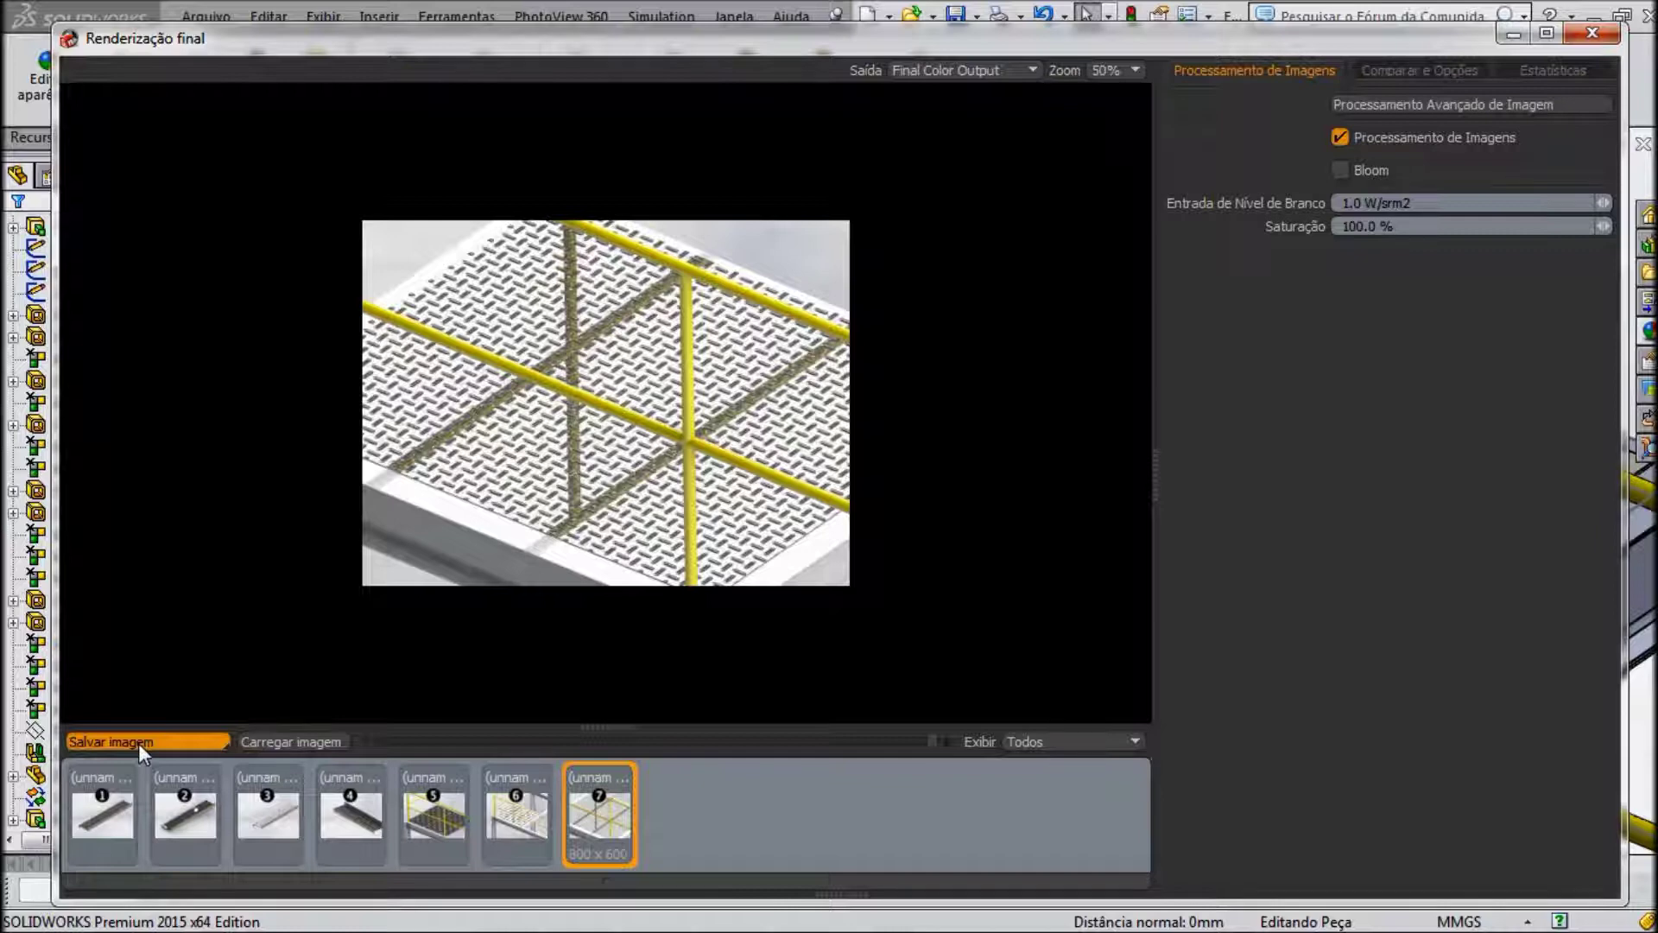
click(138, 743)
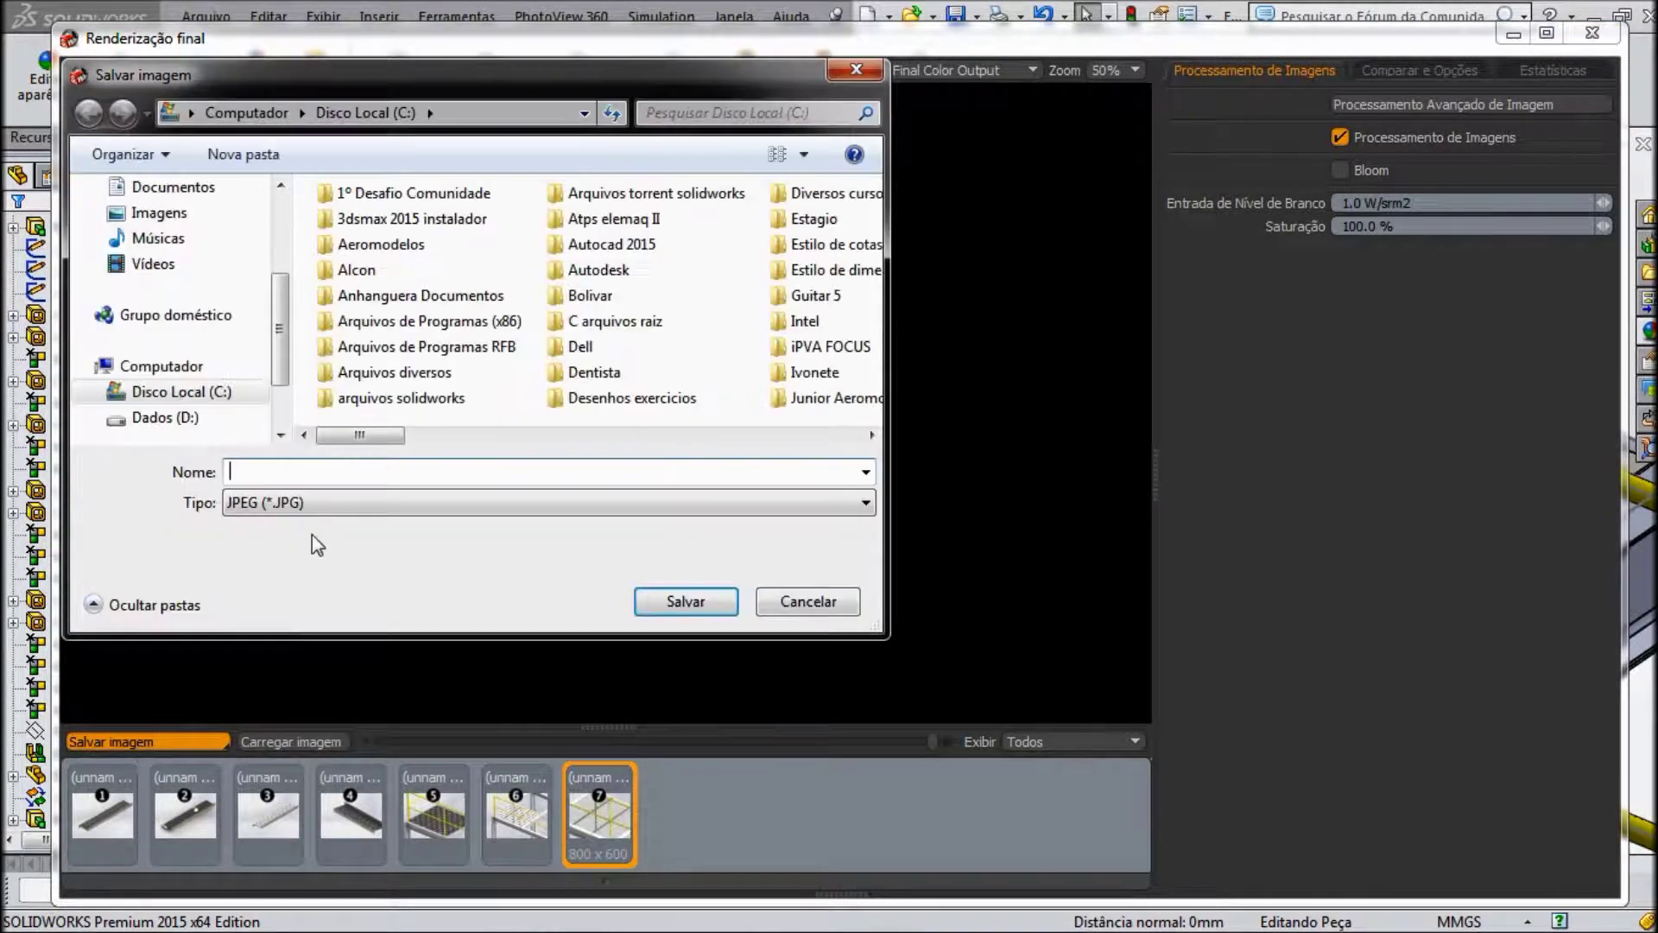
click(816, 604)
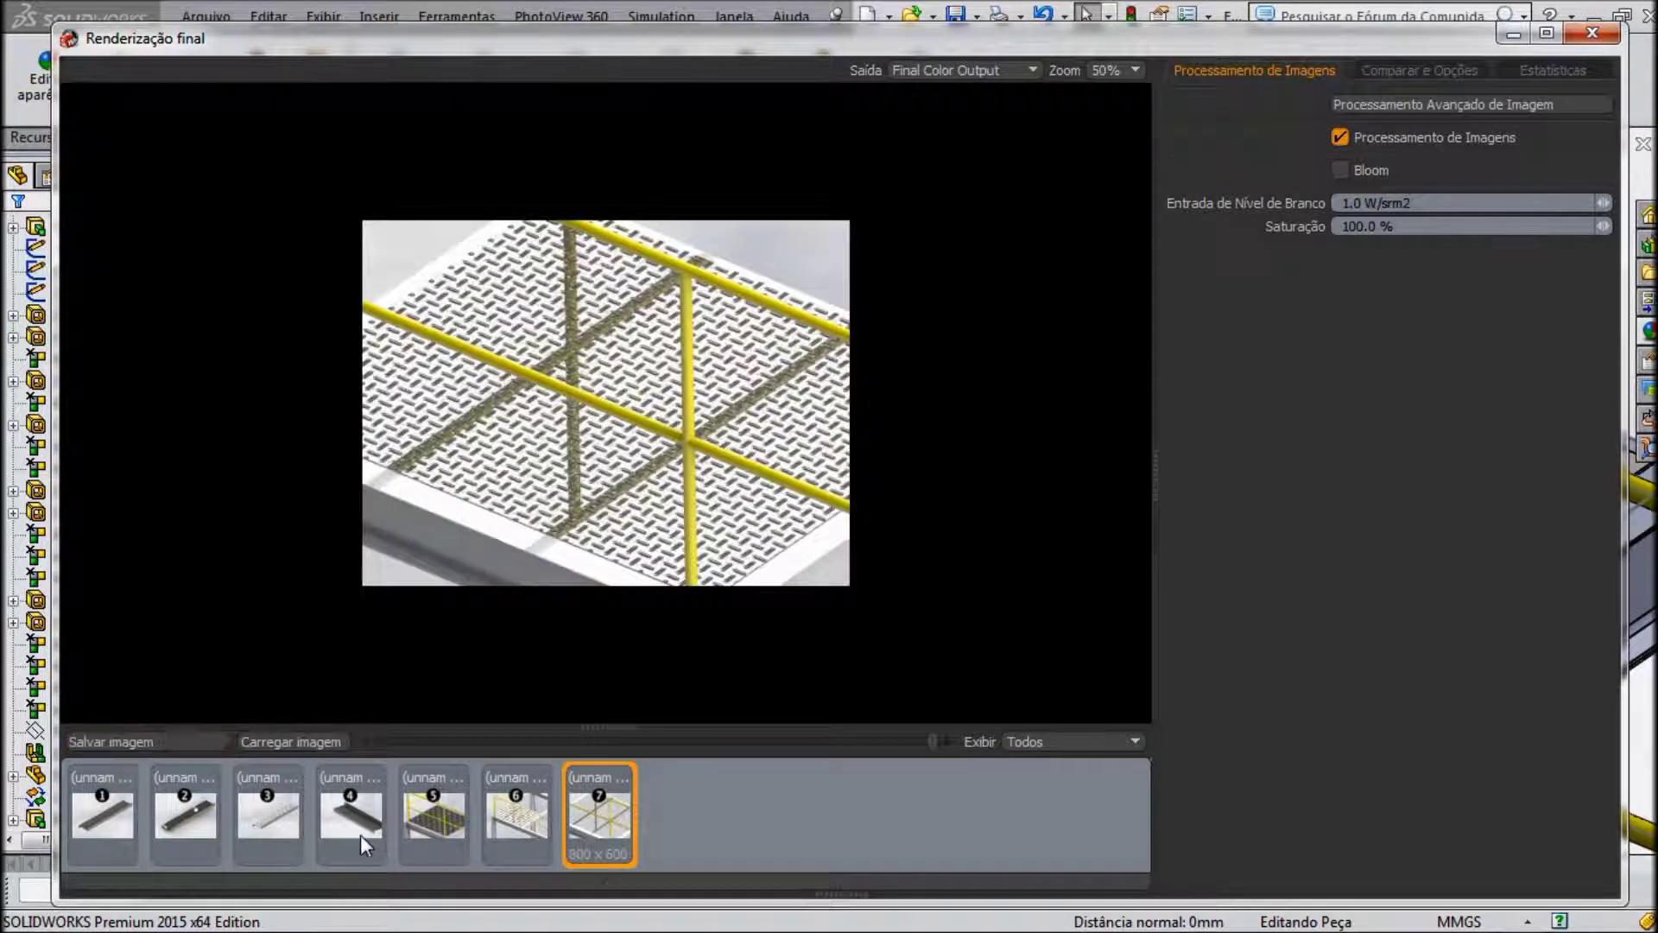
mouse_move(433, 811)
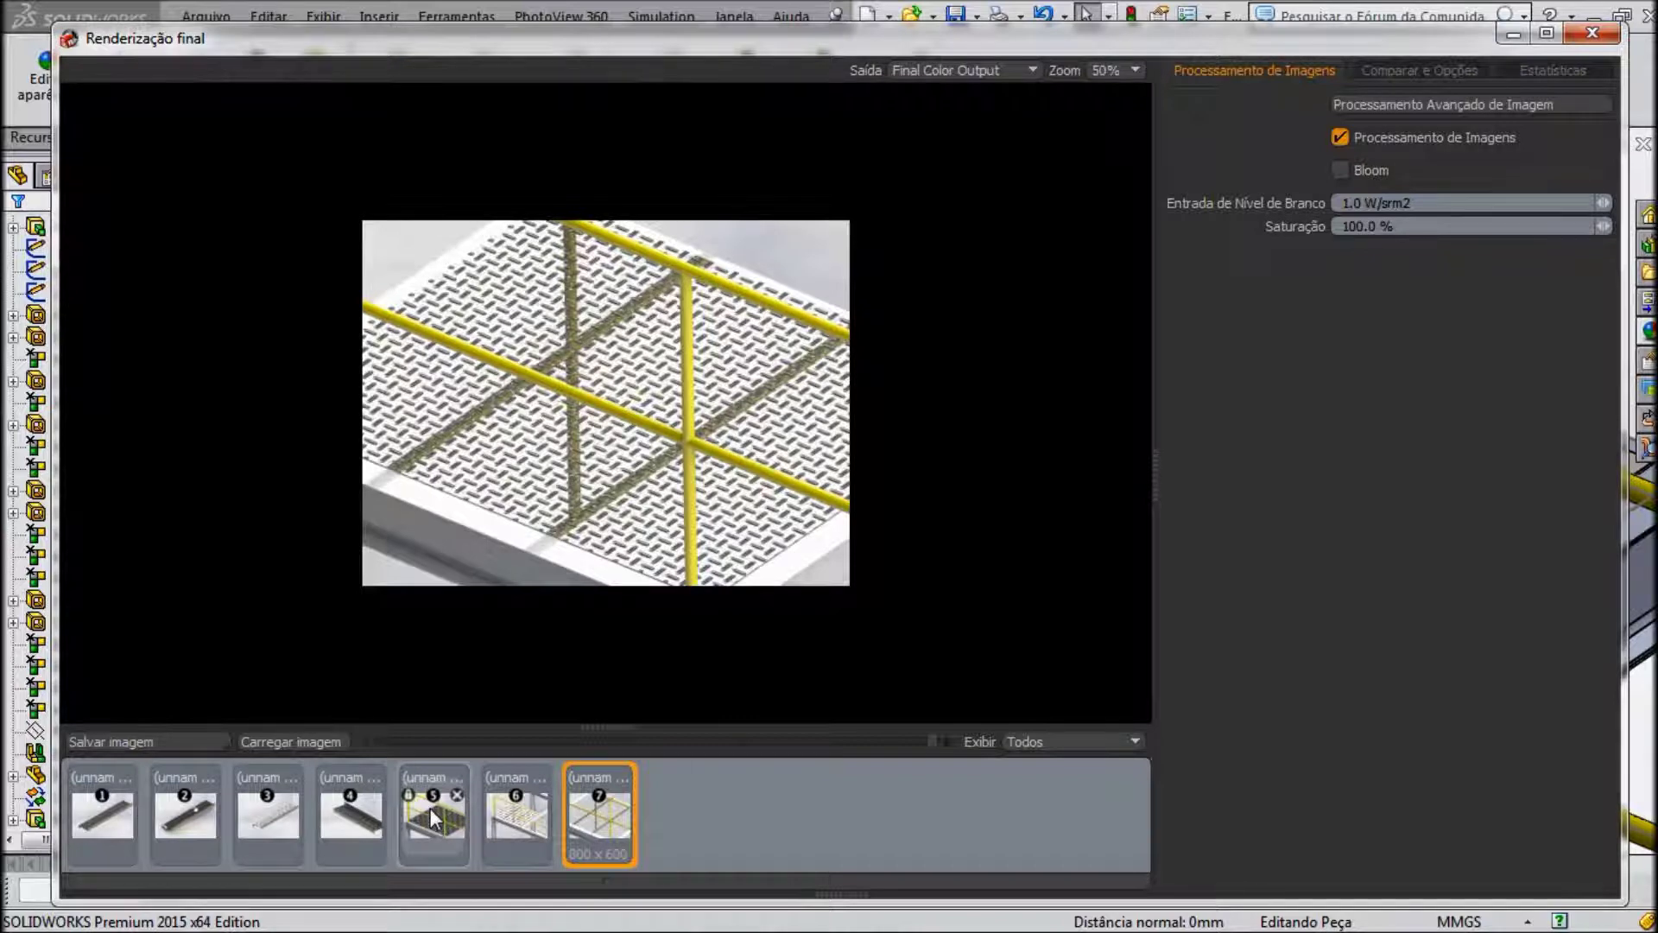
Step: View stored render 5 (railing platform), then step back to render 4 (cable tray)
click(434, 817)
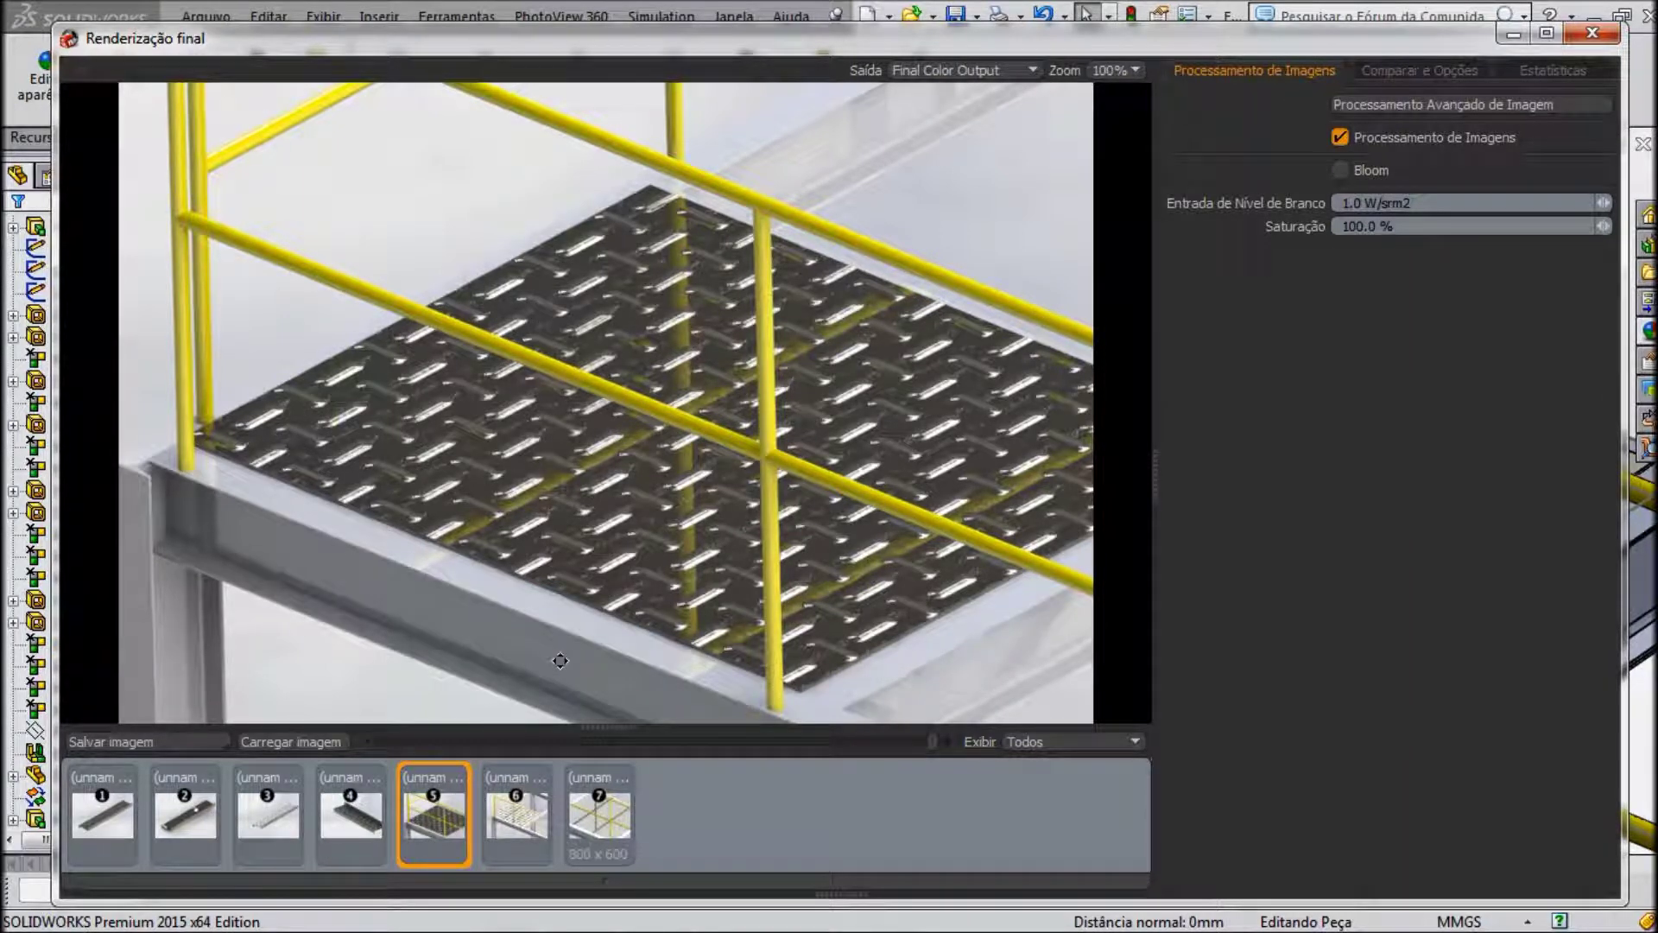
mouse_move(351, 811)
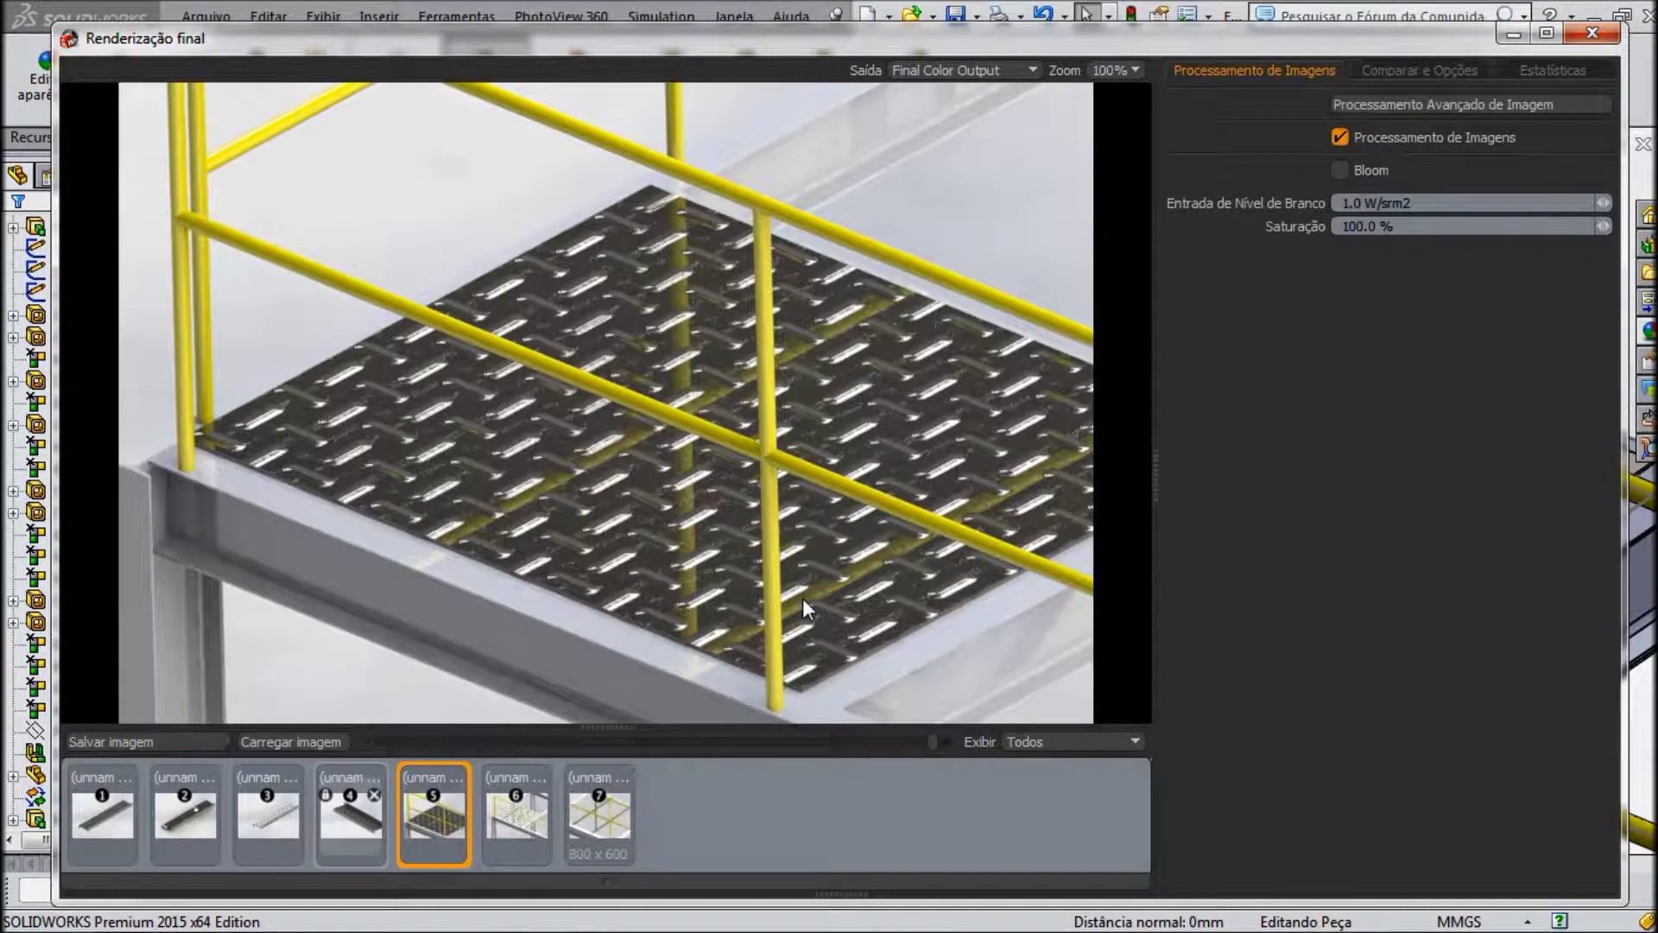
key(Left)
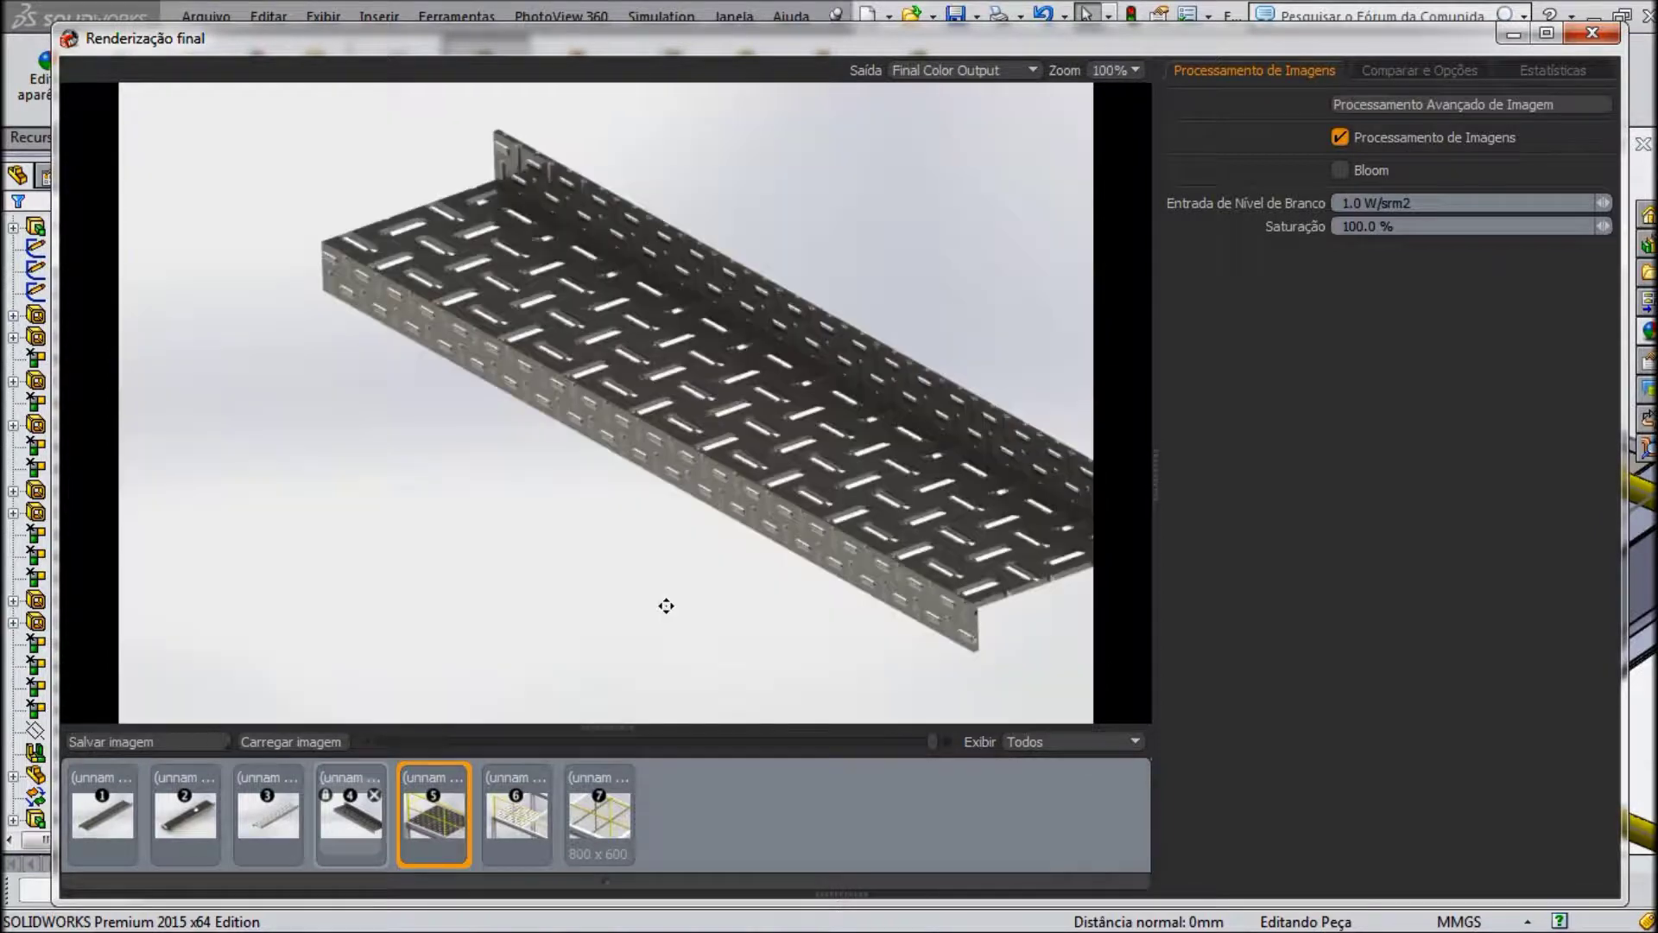